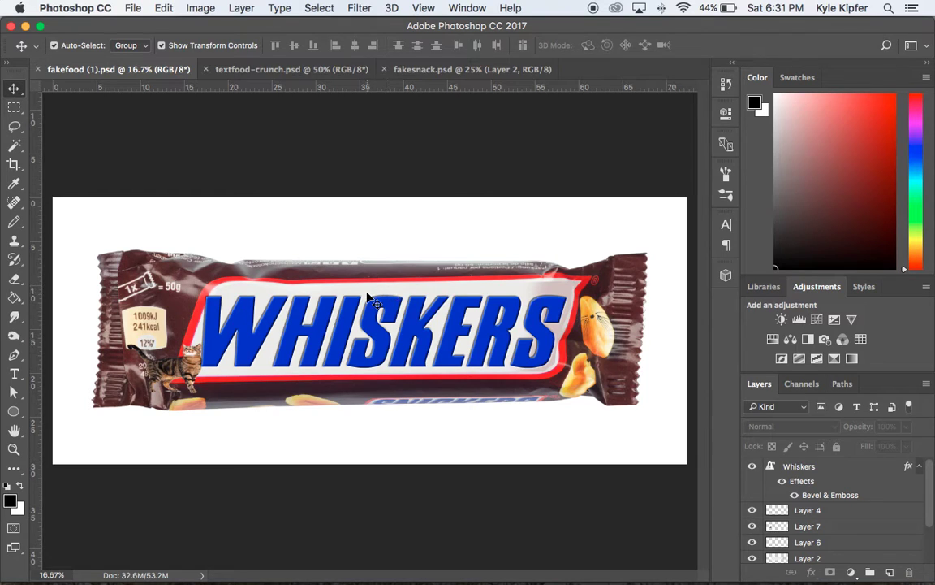
# - Look through the open documents, then close fakefood (1).psd and textfood-crunch.psd, keeping fakesnack.psd open
pyautogui.click(286, 73)
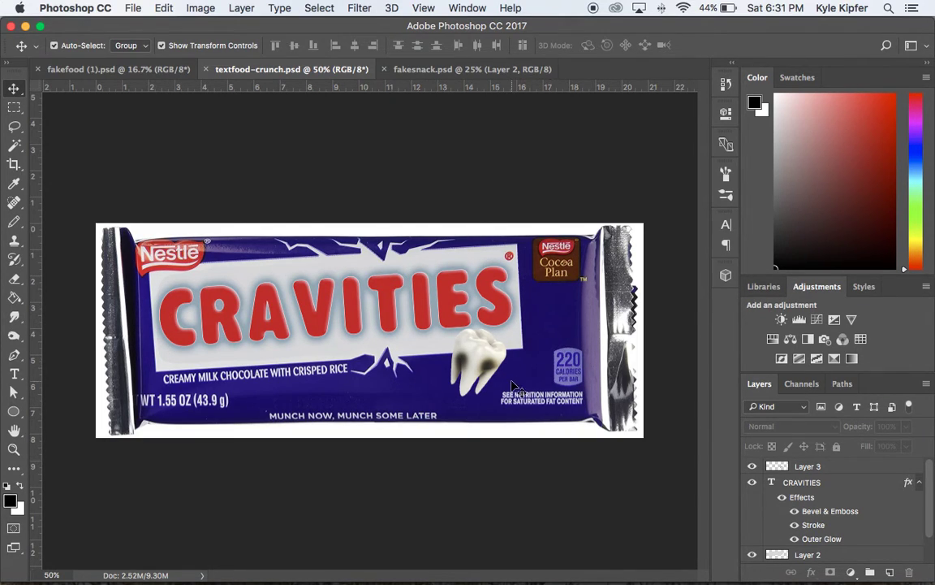
pyautogui.click(455, 72)
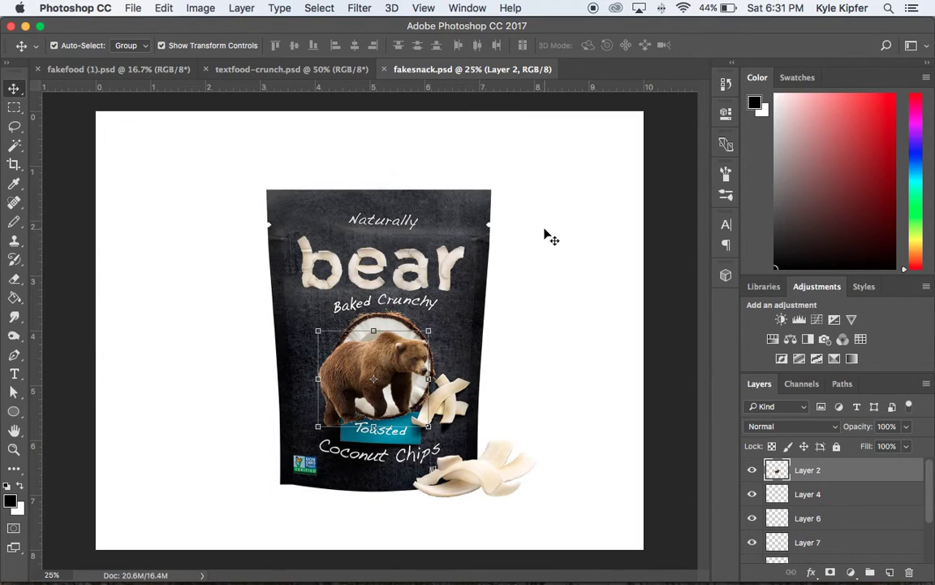
pyautogui.click(573, 225)
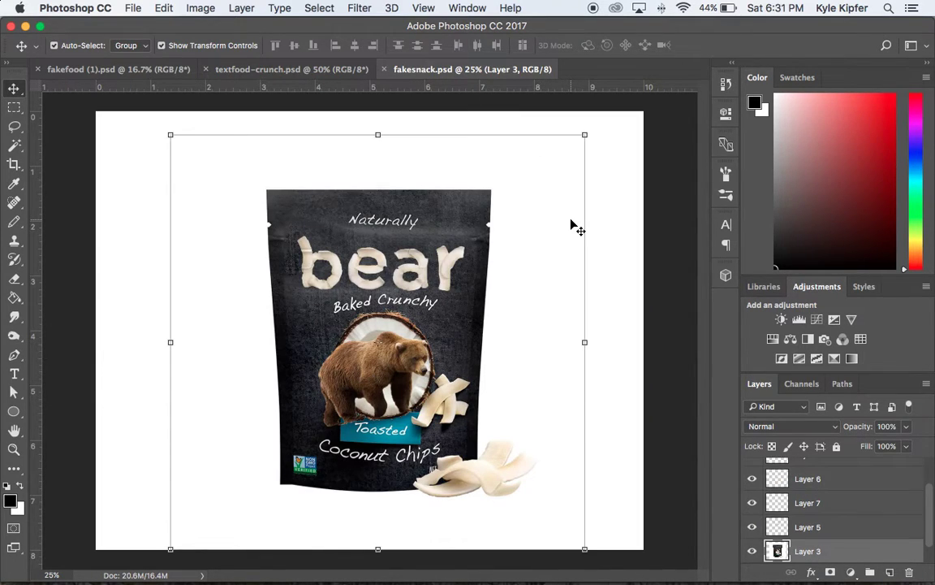
pyautogui.click(609, 195)
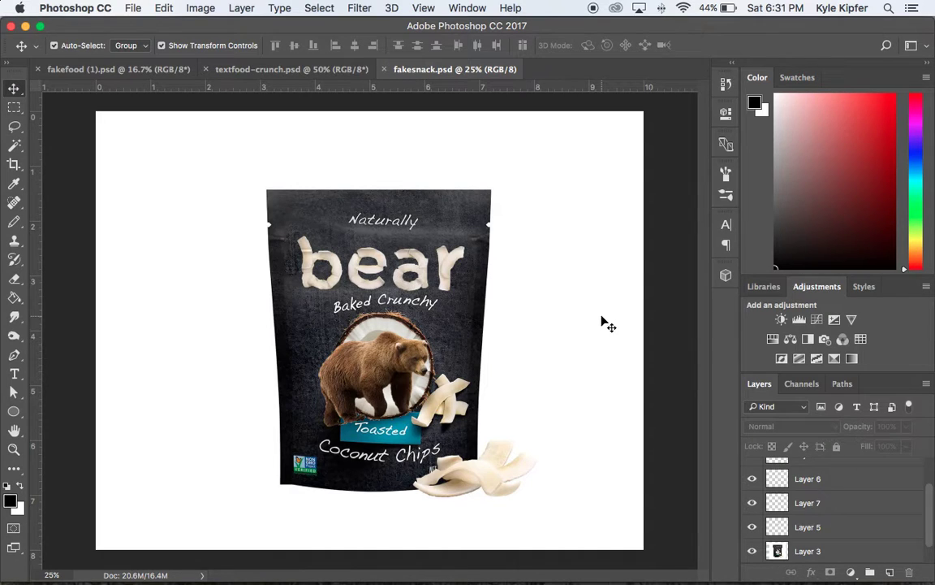
pyautogui.click(291, 72)
pyautogui.click(151, 71)
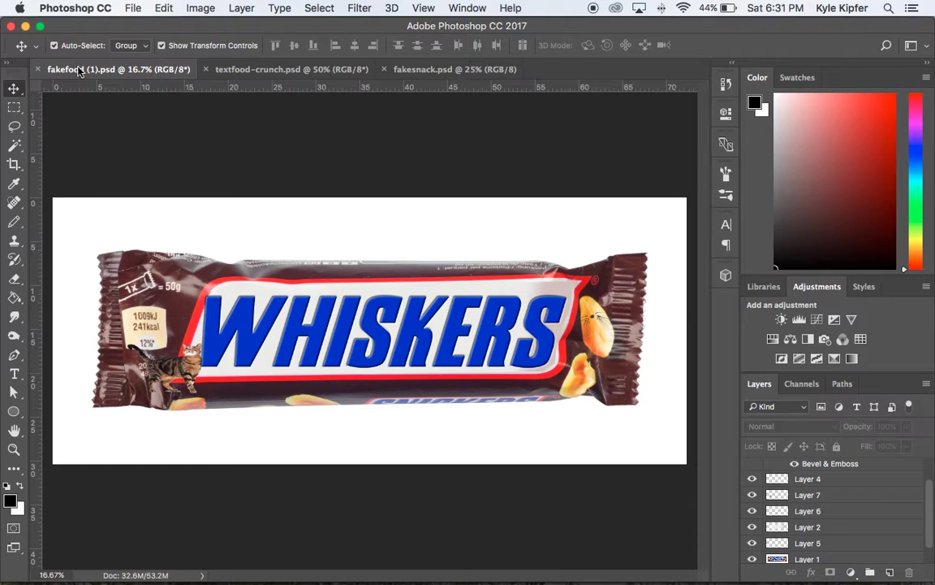
pyautogui.click(37, 69)
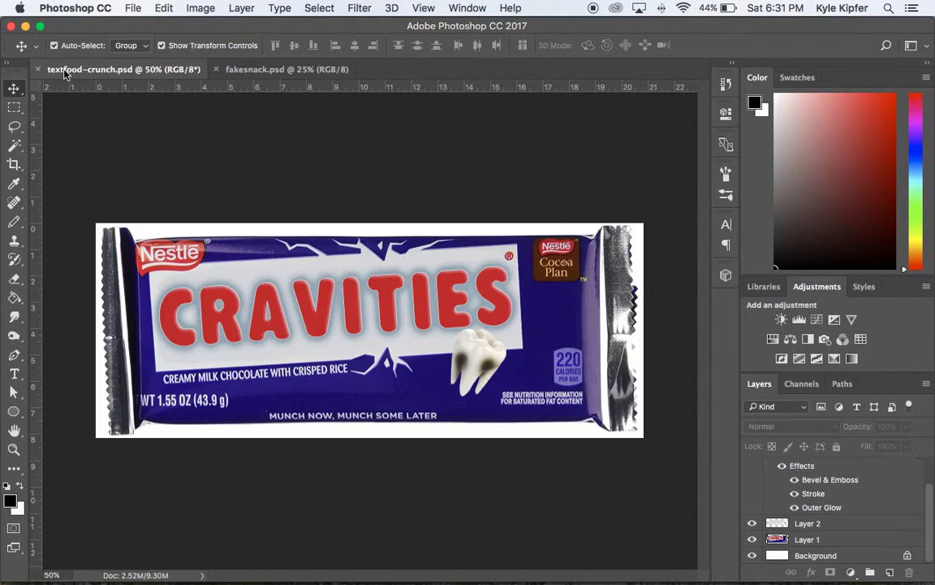
pyautogui.click(38, 69)
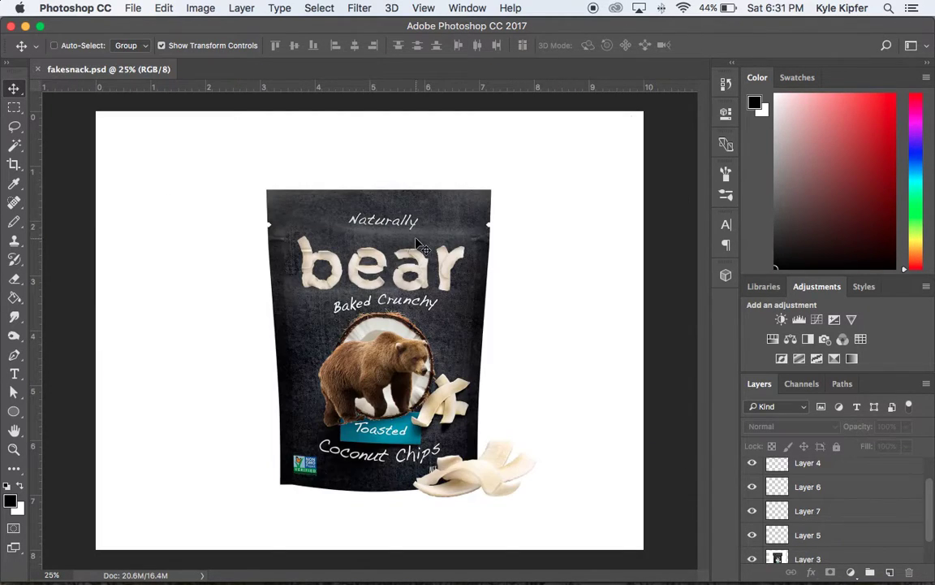
# - Copy the Snickers bar image from the Google Images results in Chrome and return to Photoshop
pyautogui.press('super+Tab')
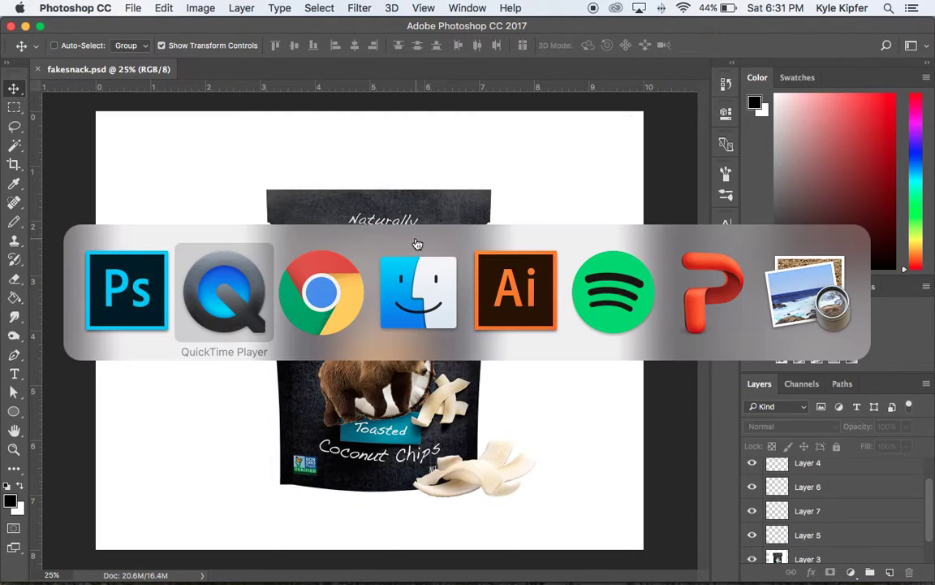
pyautogui.click(319, 317)
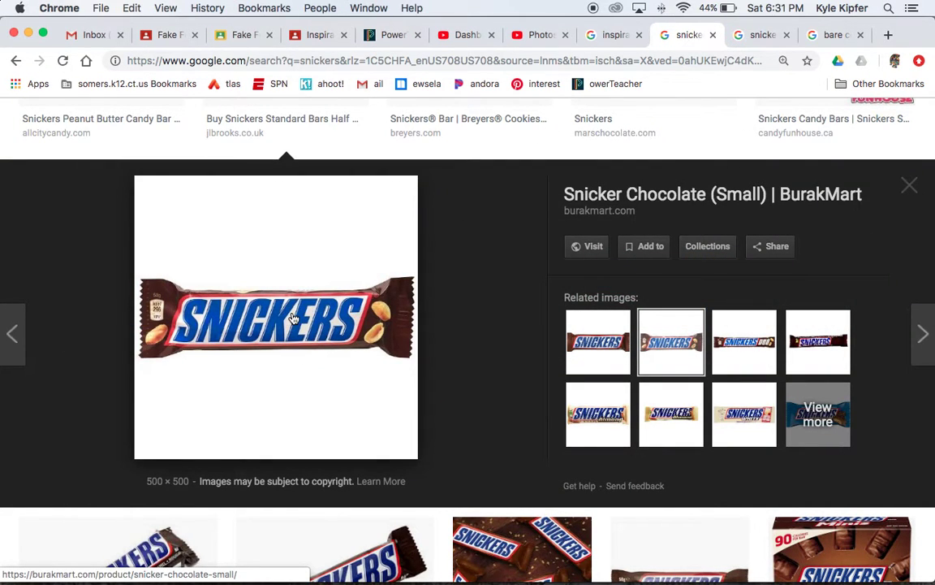
pyautogui.rightClick(291, 317)
pyautogui.click(362, 439)
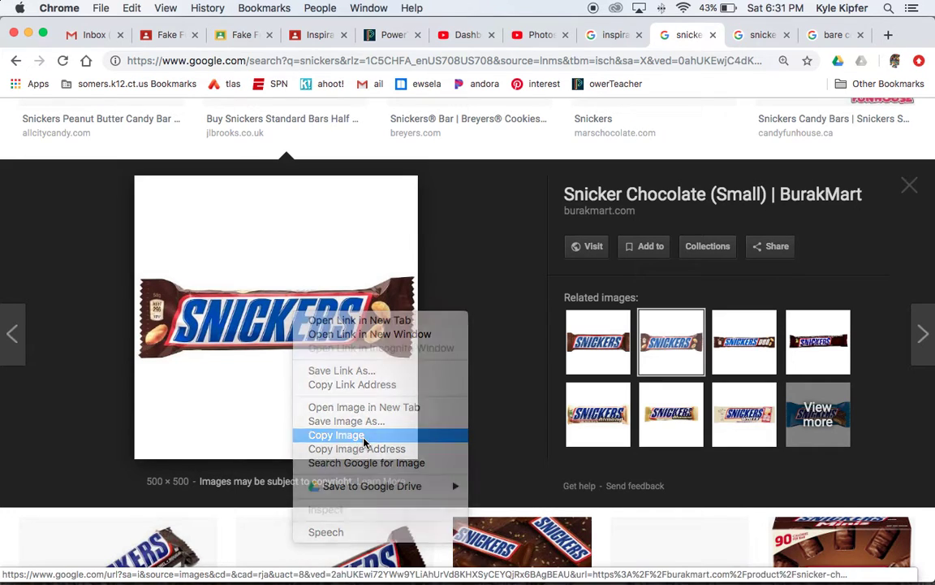
pyautogui.press('super+Tab')
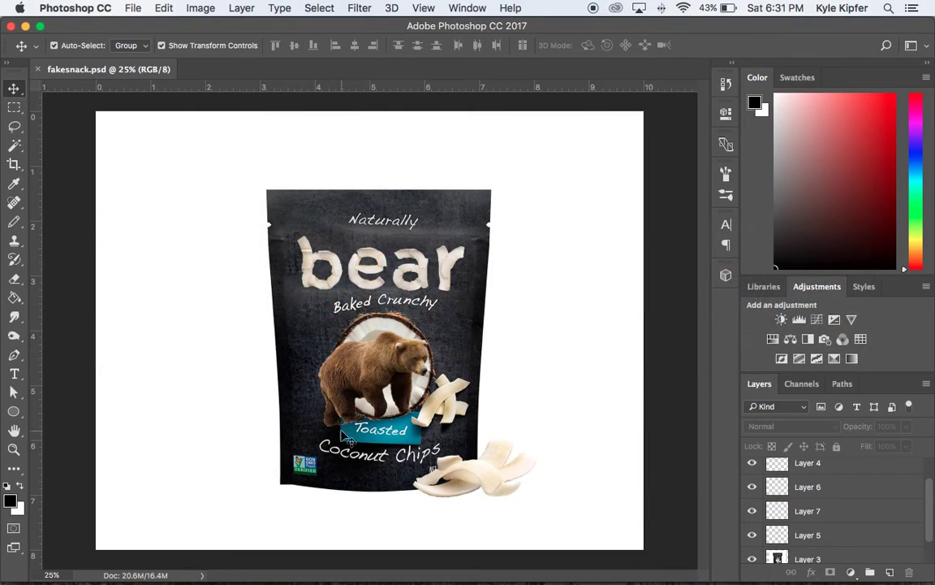
# - Create a new 500 × 500 px document and paste the Snickers bar into it
pyautogui.click(127, 8)
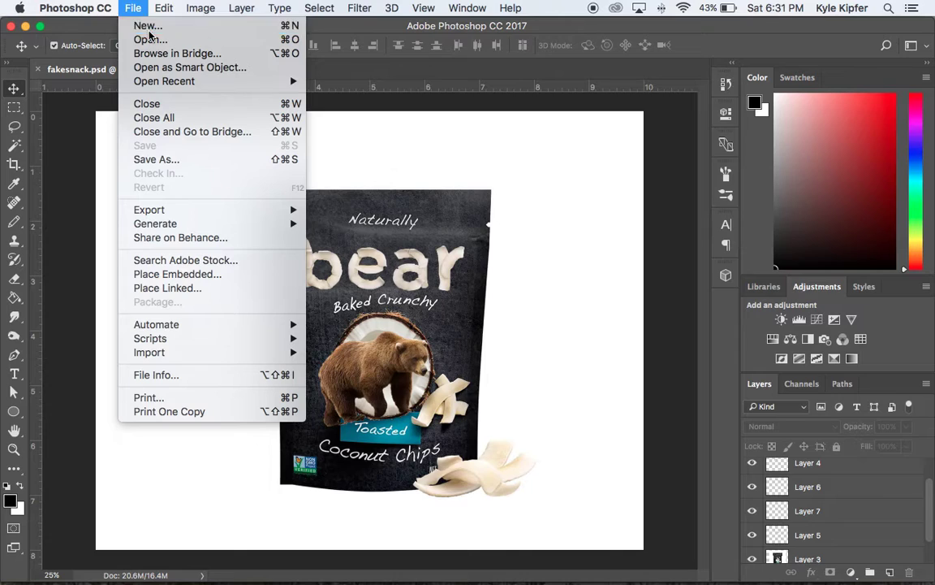
pyautogui.click(142, 37)
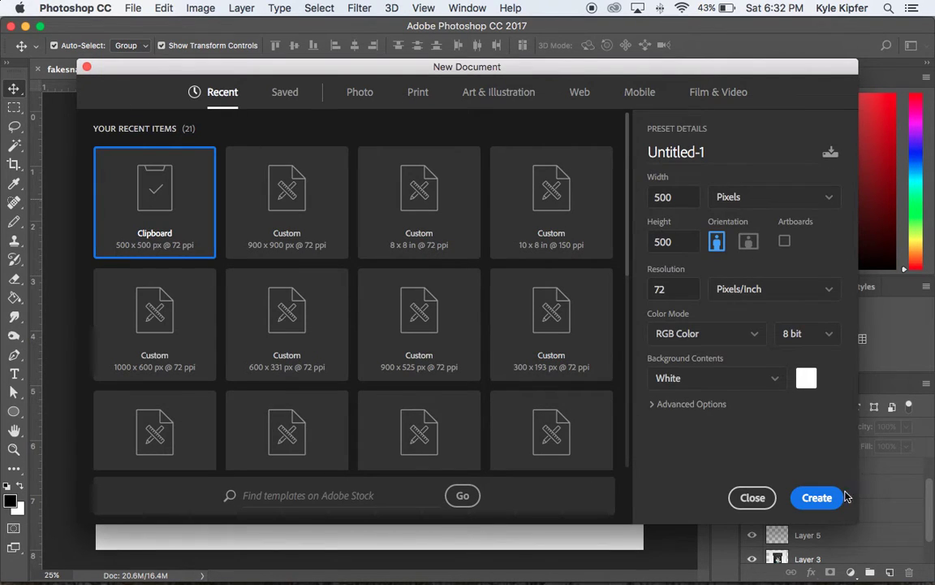
pyautogui.click(827, 499)
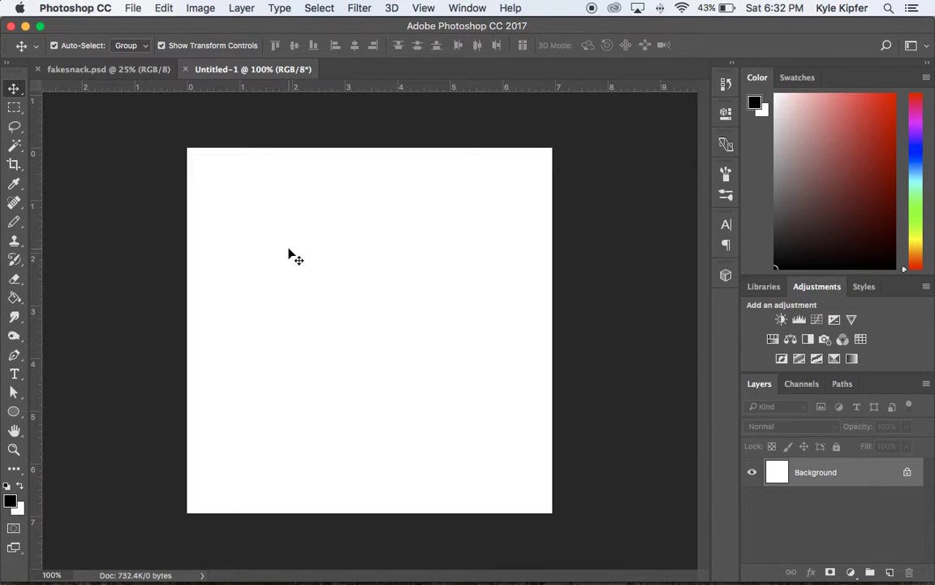
pyautogui.click(162, 7)
pyautogui.click(207, 140)
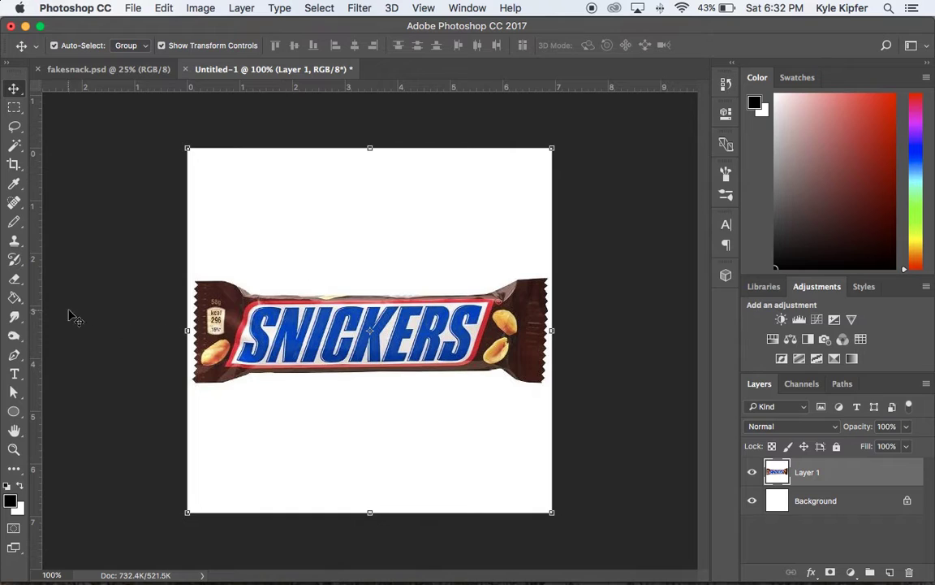
# - Zoom in to 400% on the left end of the Snickers logo
pyautogui.click(14, 448)
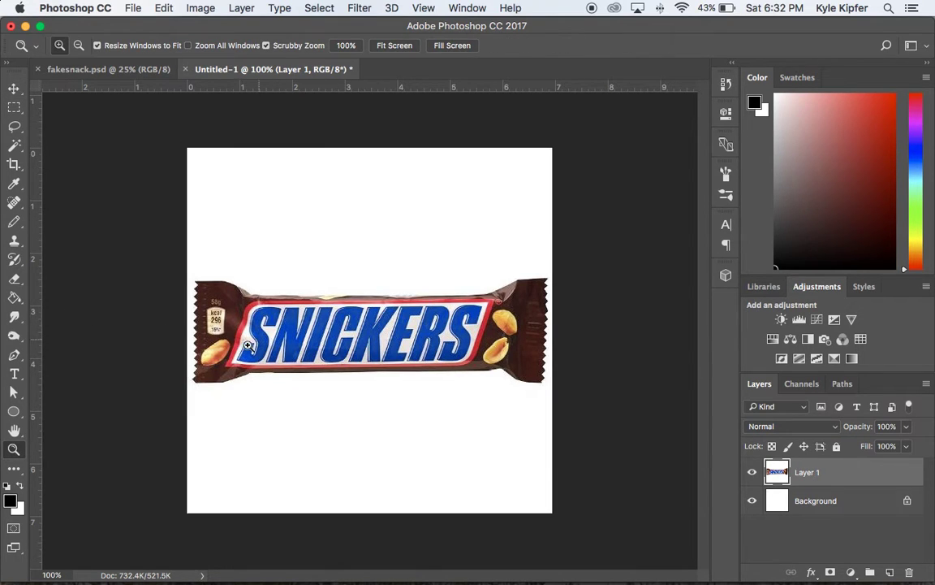
pyautogui.click(260, 331)
pyautogui.click(264, 335)
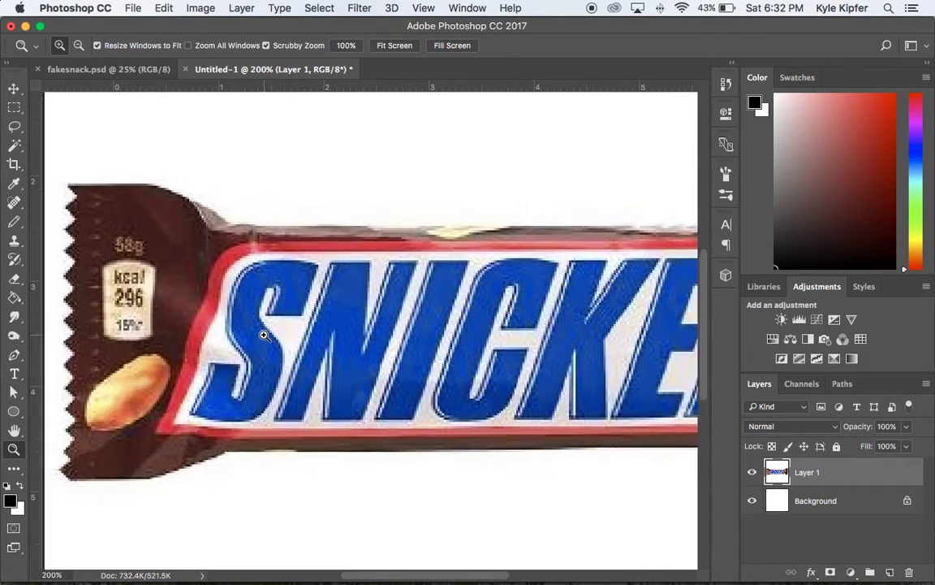
pyautogui.click(217, 323)
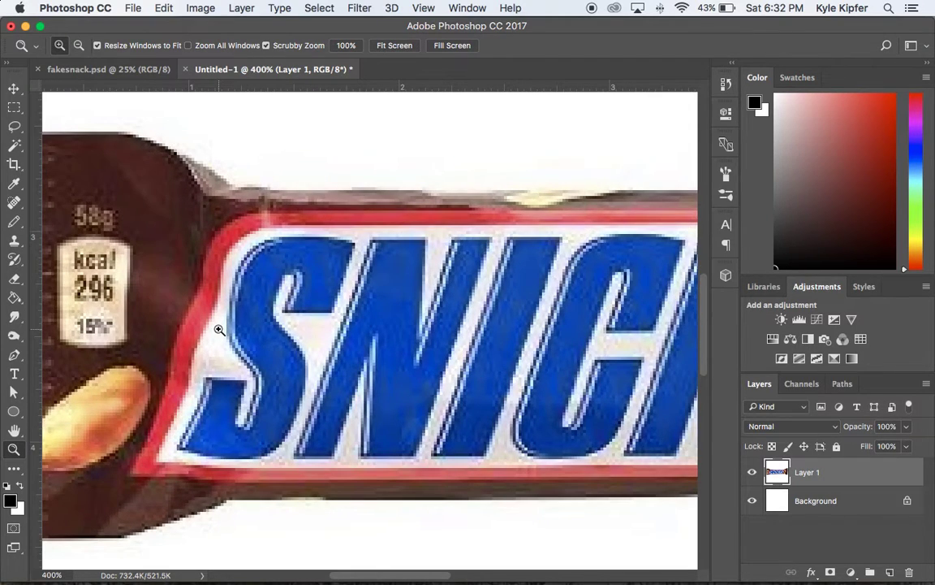
pyautogui.click(17, 126)
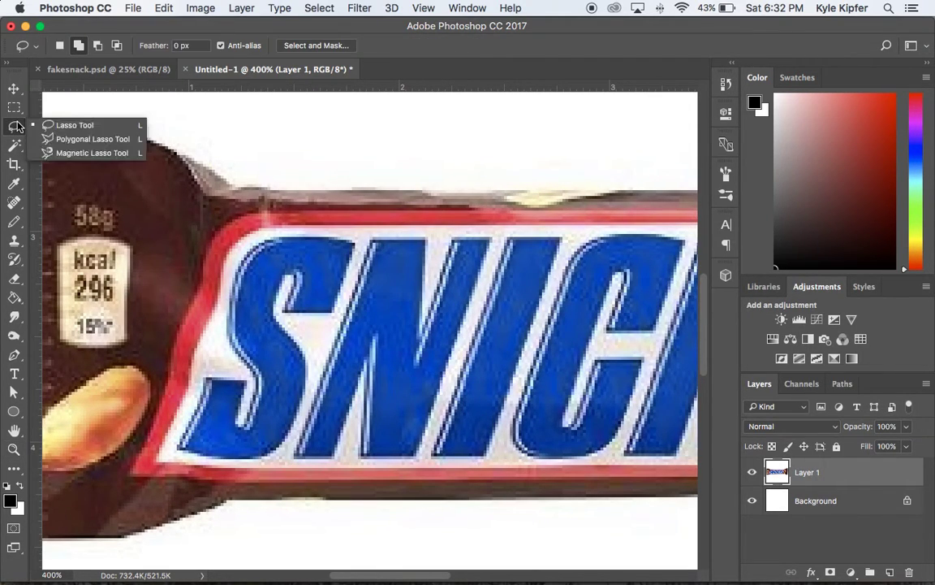
# - Trace a Polygonal Lasso selection around the white SNICKERS logo band, then zoom out to 300%
pyautogui.click(90, 143)
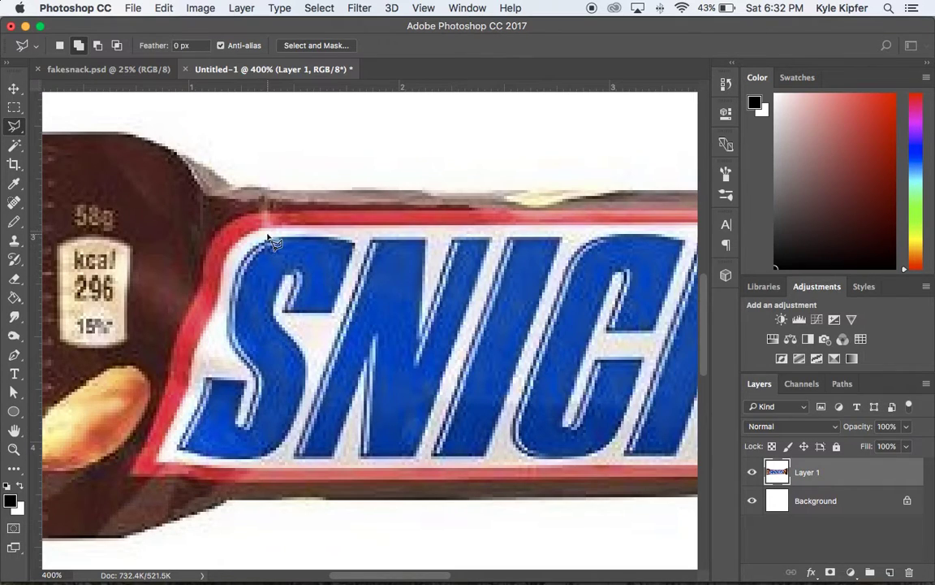
pyautogui.moveTo(265, 235)
pyautogui.mouseDown()
pyautogui.moveTo(232, 251)
pyautogui.moveTo(215, 341)
pyautogui.moveTo(171, 450)
pyautogui.moveTo(189, 463)
pyautogui.moveTo(568, 472)
pyautogui.moveTo(728, 459)
pyautogui.moveTo(496, 457)
pyautogui.moveTo(528, 448)
pyautogui.moveTo(554, 409)
pyautogui.moveTo(611, 224)
pyautogui.moveTo(488, 224)
pyautogui.moveTo(271, 248)
pyautogui.moveTo(31, 233)
pyautogui.moveTo(177, 233)
pyautogui.mouseUp()
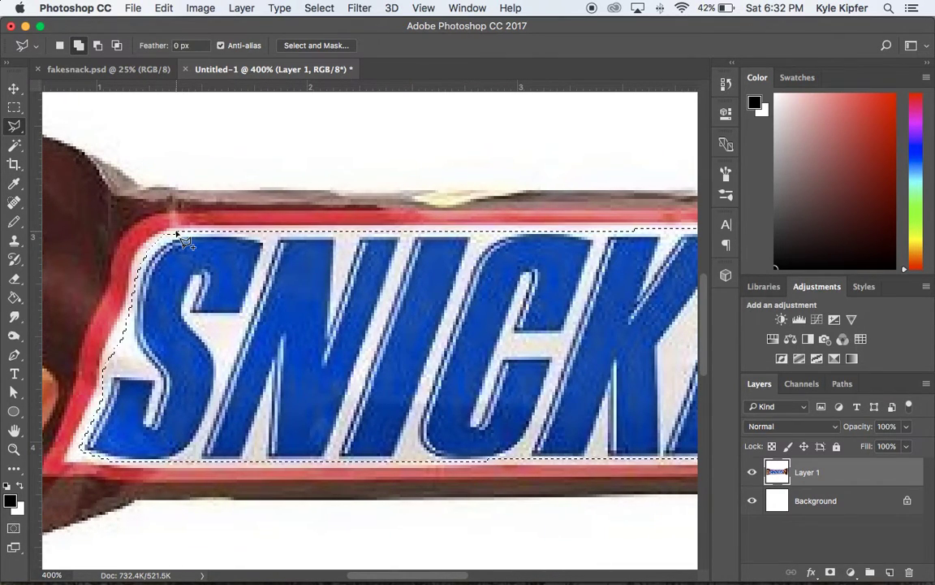
pyautogui.press('z')
pyautogui.keyDown('alt'); pyautogui.click(393, 358); pyautogui.keyUp('alt')
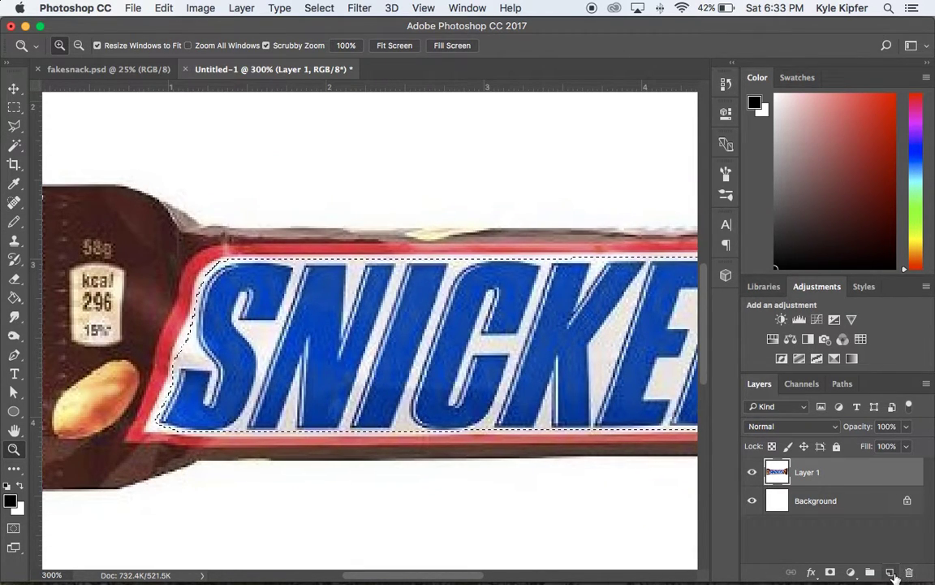
# - Add Layer 2, sample the label's off-white as foreground colour, and pick the soft Brush Tool
pyautogui.click(890, 572)
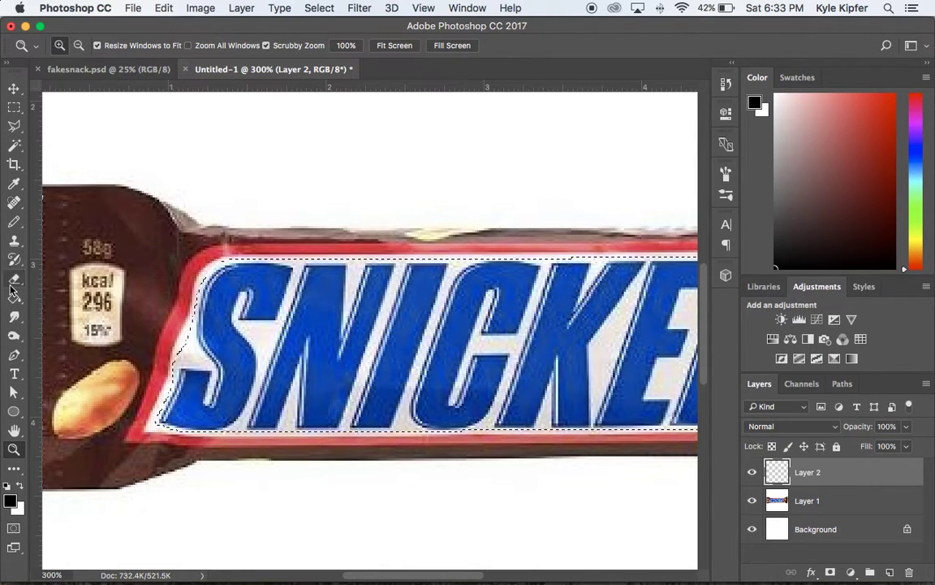
pyautogui.click(14, 184)
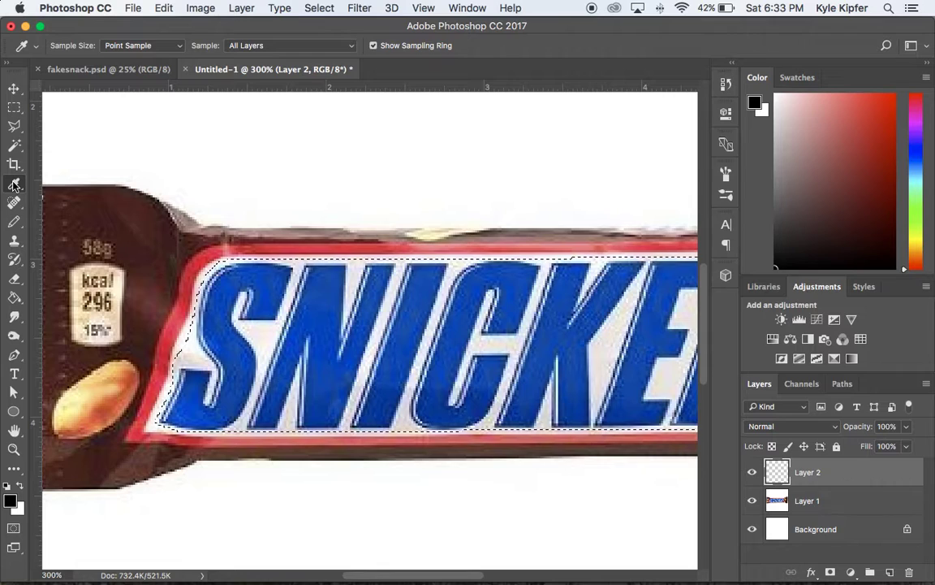
pyautogui.click(196, 341)
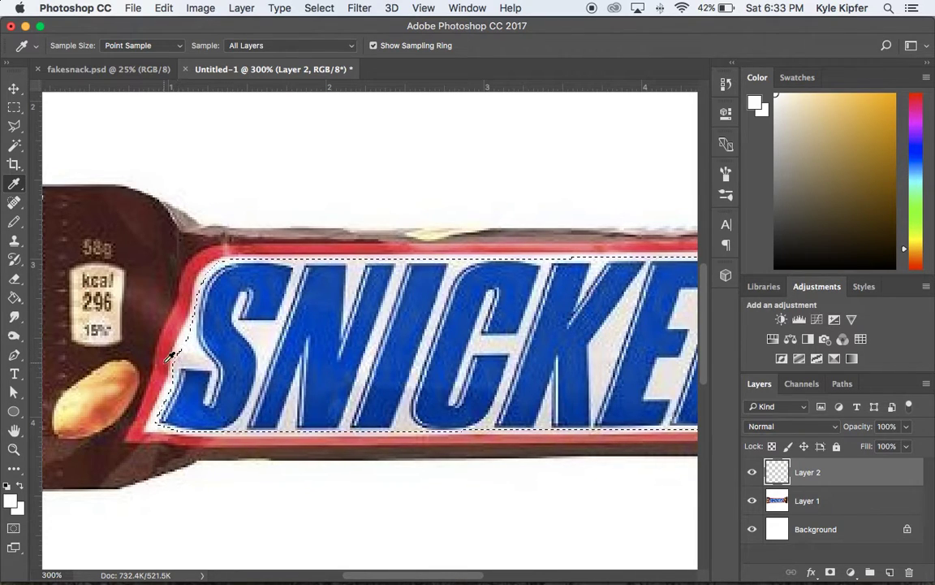
pyautogui.click(17, 221)
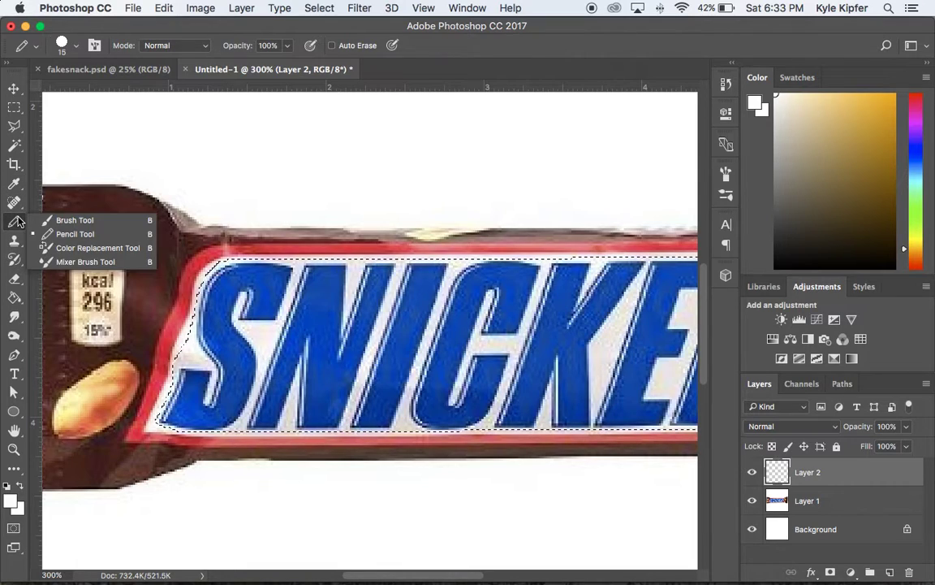
pyautogui.click(75, 221)
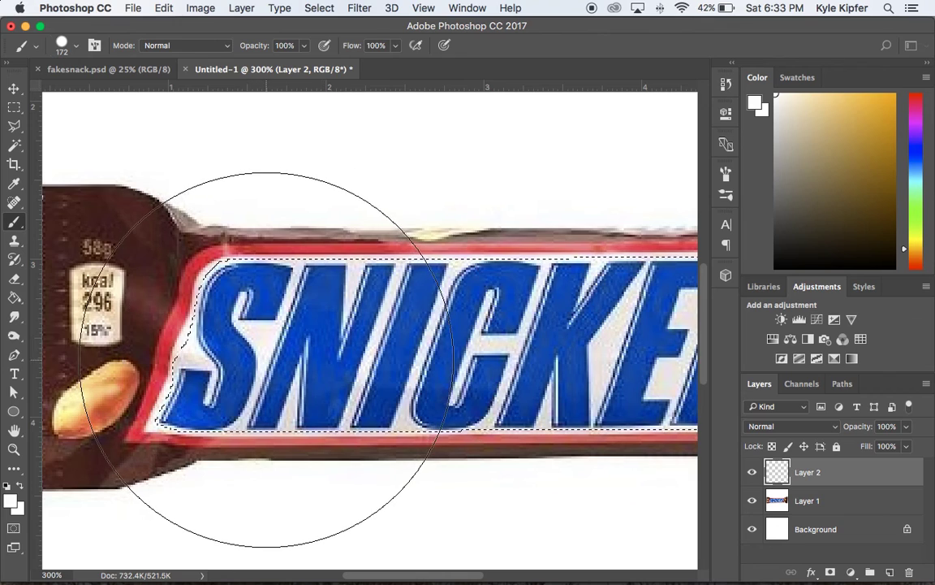
# - Paint white over all the SNICKERS letters on Layer 2, shrinking the brush to 86 px
pyautogui.moveTo(248, 337)
pyautogui.mouseDown()
pyautogui.moveTo(271, 360)
pyautogui.moveTo(182, 366)
pyautogui.mouseUp()
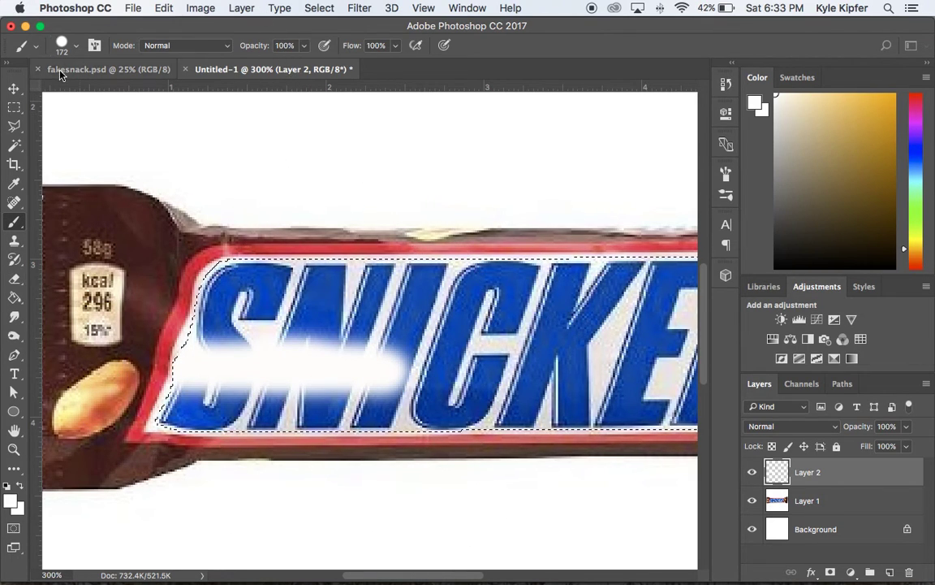
pyautogui.click(77, 48)
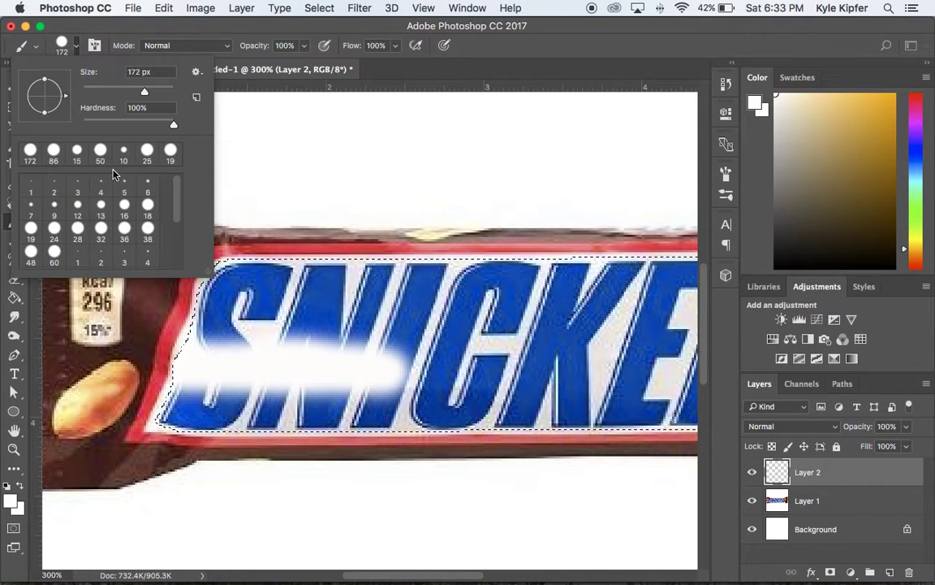
pyautogui.click(54, 150)
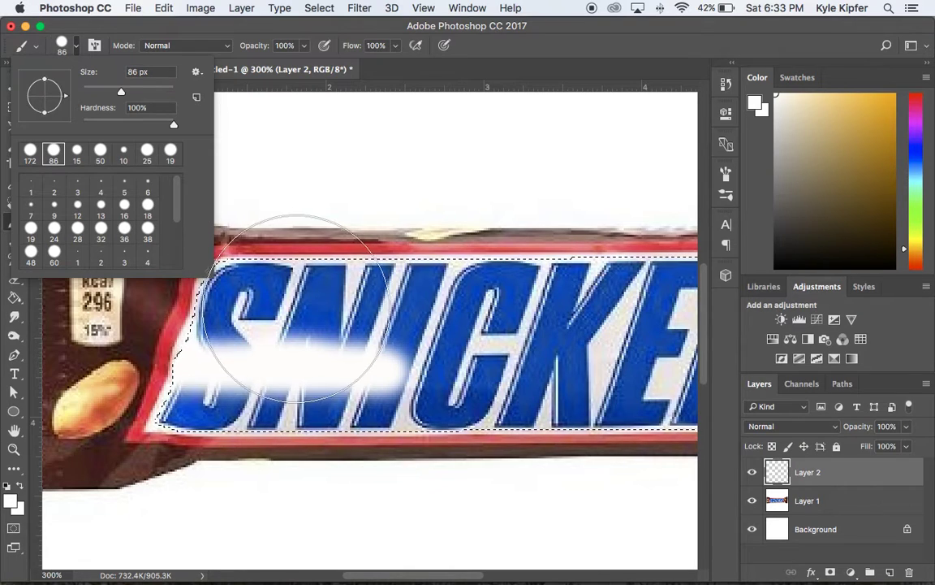
pyautogui.moveTo(300, 305)
pyautogui.mouseDown()
pyautogui.moveTo(329, 355)
pyautogui.moveTo(357, 325)
pyautogui.moveTo(249, 326)
pyautogui.moveTo(314, 359)
pyautogui.moveTo(257, 429)
pyautogui.moveTo(342, 392)
pyautogui.moveTo(436, 368)
pyautogui.moveTo(438, 334)
pyautogui.mouseUp()
pyautogui.hscroll(3, 480, 348)
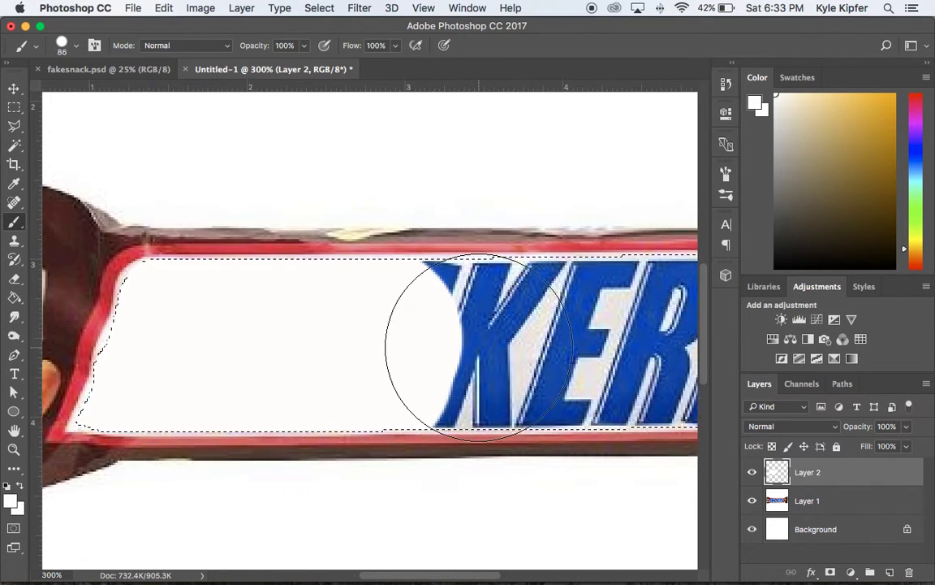
pyautogui.hscroll(3, 479, 348)
pyautogui.moveTo(396, 302)
pyautogui.mouseDown()
pyautogui.moveTo(291, 380)
pyautogui.moveTo(402, 382)
pyautogui.moveTo(445, 351)
pyautogui.moveTo(480, 297)
pyautogui.moveTo(505, 315)
pyautogui.mouseUp()
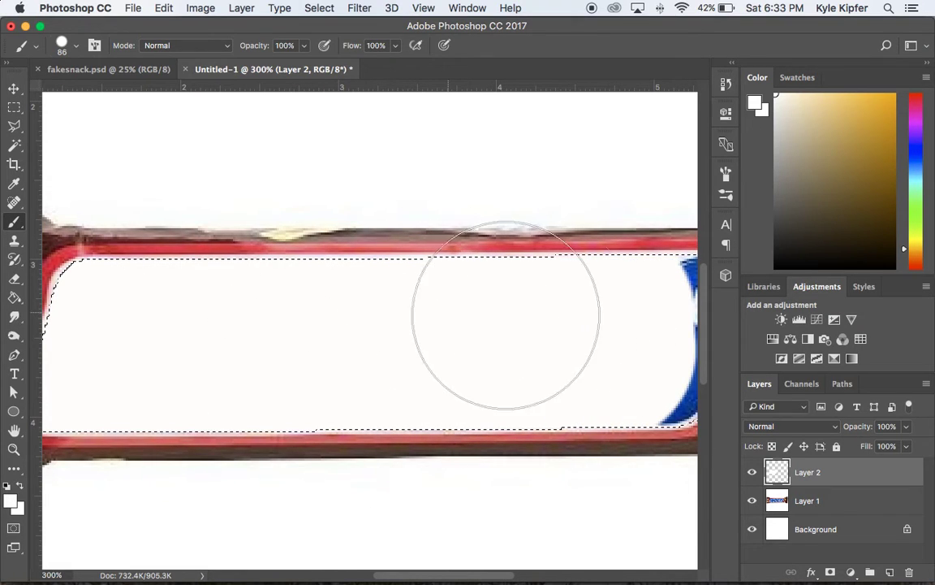
pyautogui.hscroll(12, 490, 334)
pyautogui.moveTo(427, 276)
pyautogui.mouseDown()
pyautogui.moveTo(318, 331)
pyautogui.moveTo(397, 344)
pyautogui.moveTo(438, 407)
pyautogui.moveTo(407, 372)
pyautogui.mouseUp()
pyautogui.hscroll(-2, 485, 354)
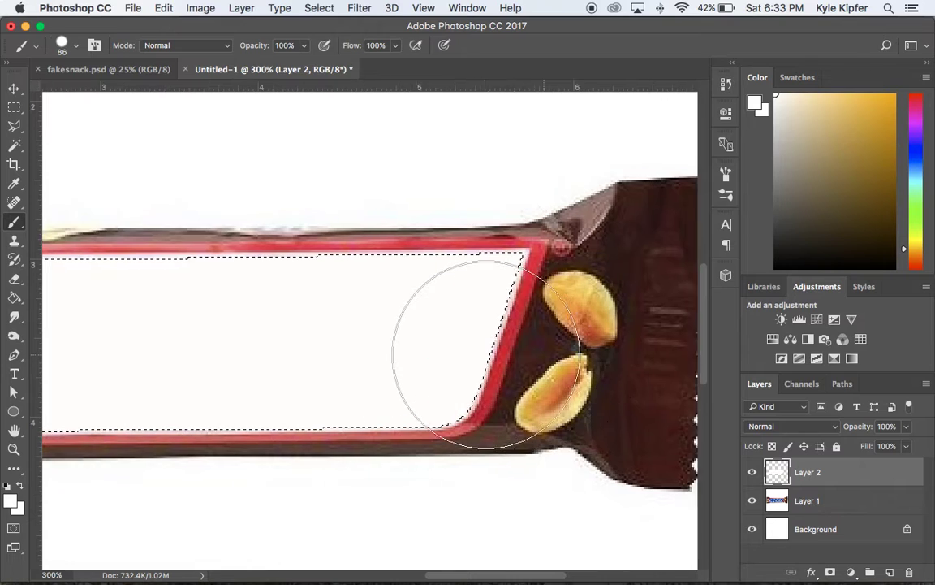
pyautogui.hscroll(-12, 485, 353)
pyautogui.scroll(-2, 480, 353)
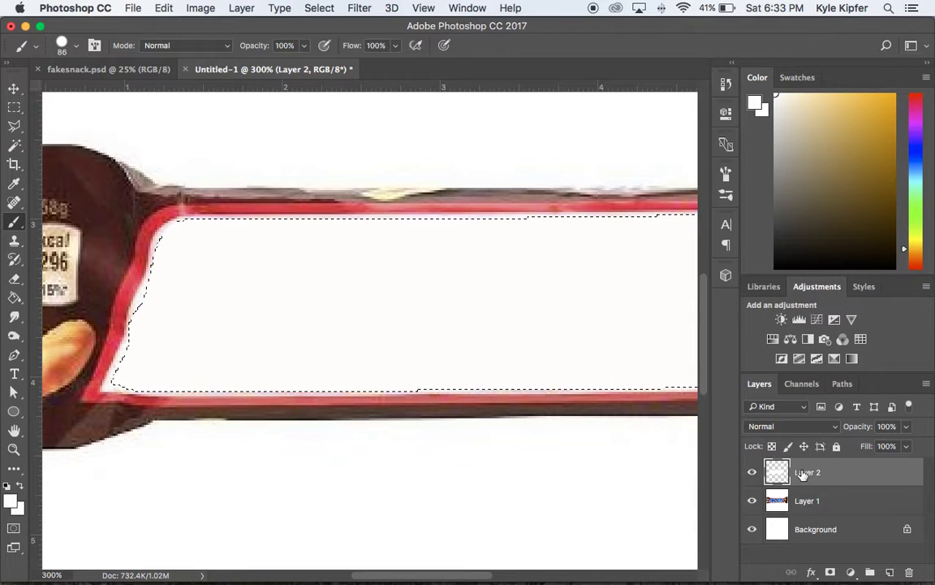
# - Toggle Layer 2's visibility to compare against the logo, then deselect the label area
pyautogui.click(752, 473)
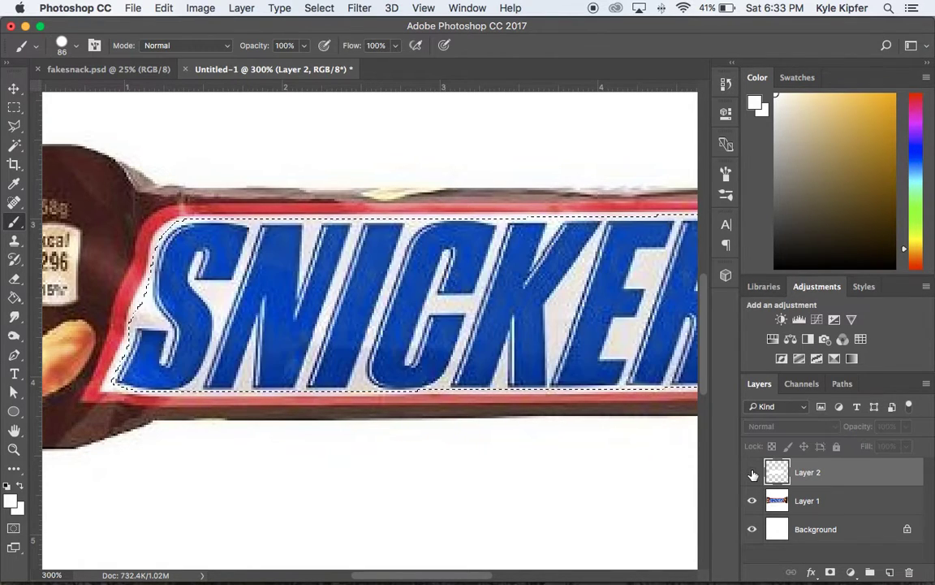
pyautogui.click(753, 473)
pyautogui.click(752, 474)
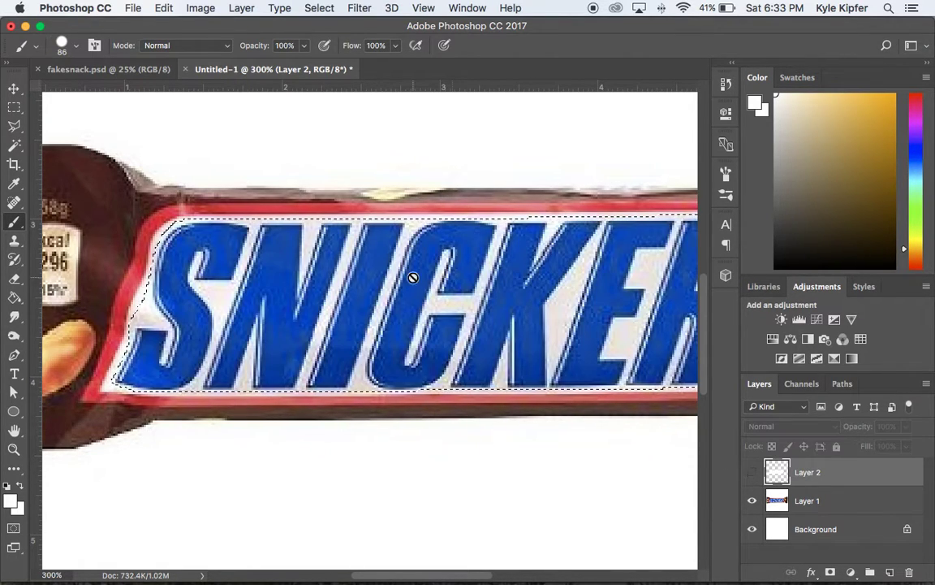
pyautogui.click(752, 473)
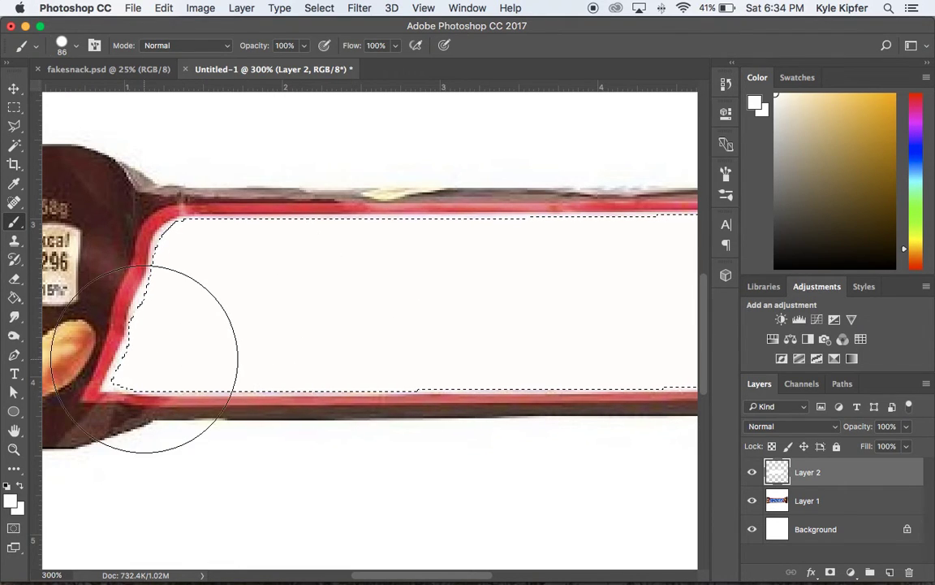
pyautogui.press('super+d')
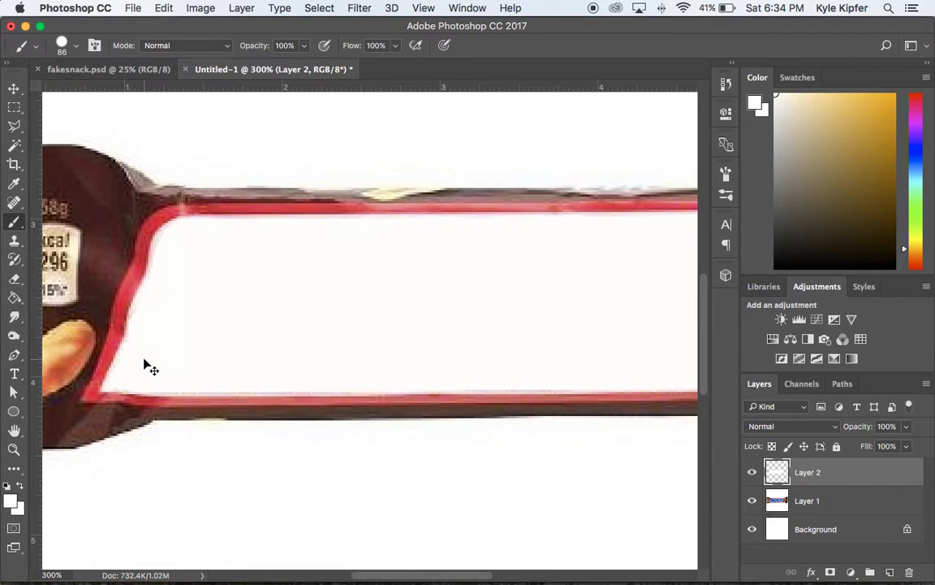
# - Zoom out to view the whole candy bar, then switch over to Chrome
pyautogui.press('z')
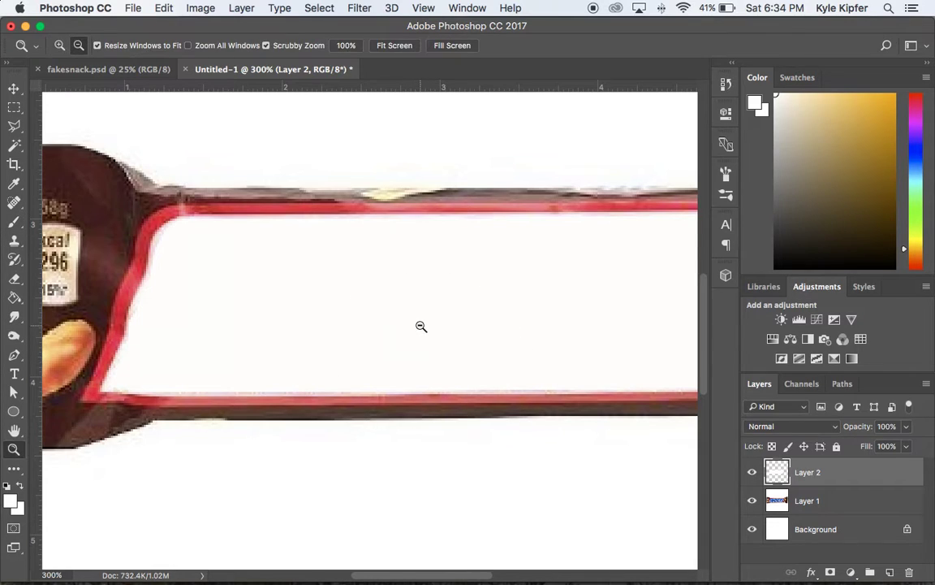
pyautogui.keyDown('alt'); pyautogui.click(421, 326); pyautogui.keyUp('alt')
pyautogui.keyDown('alt'); pyautogui.click(427, 315); pyautogui.keyUp('alt')
pyautogui.keyDown('alt'); pyautogui.click(428, 315); pyautogui.keyUp('alt')
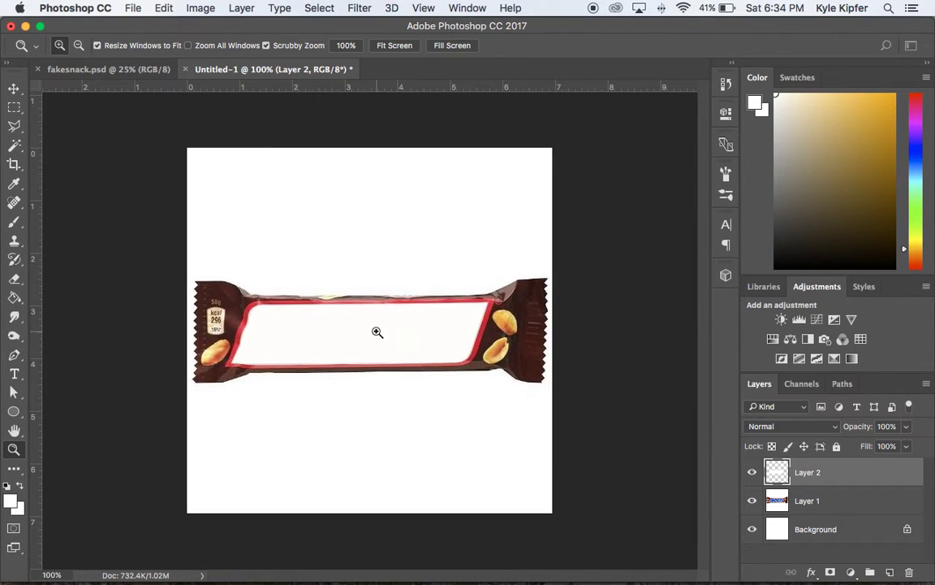
pyautogui.click(376, 332)
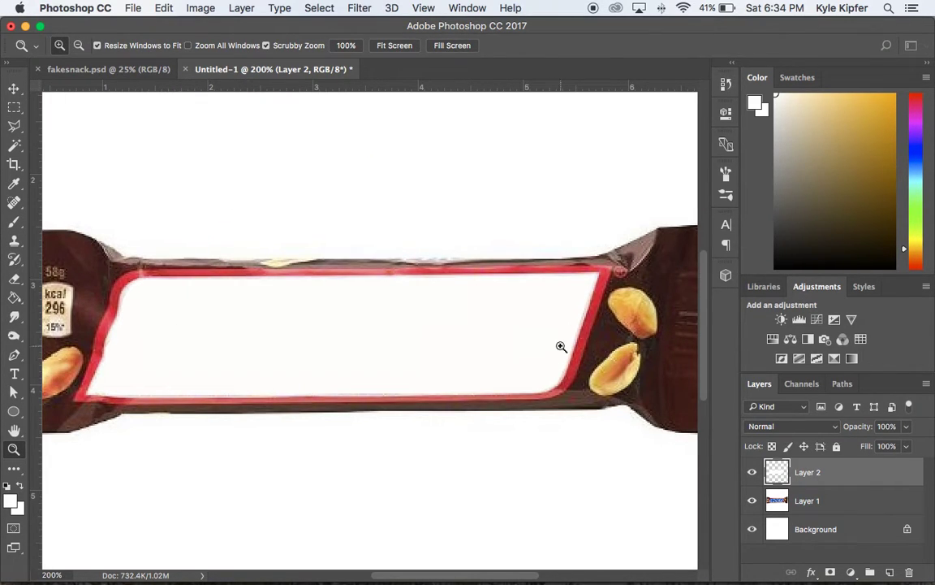
pyautogui.keyDown('alt'); pyautogui.click(443, 346); pyautogui.keyUp('alt')
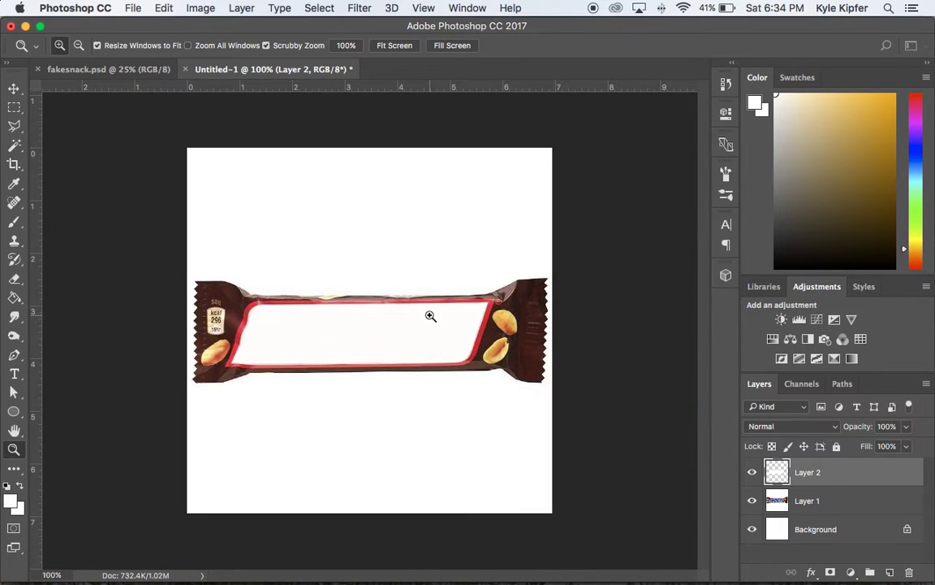
pyautogui.press('super+Tab')
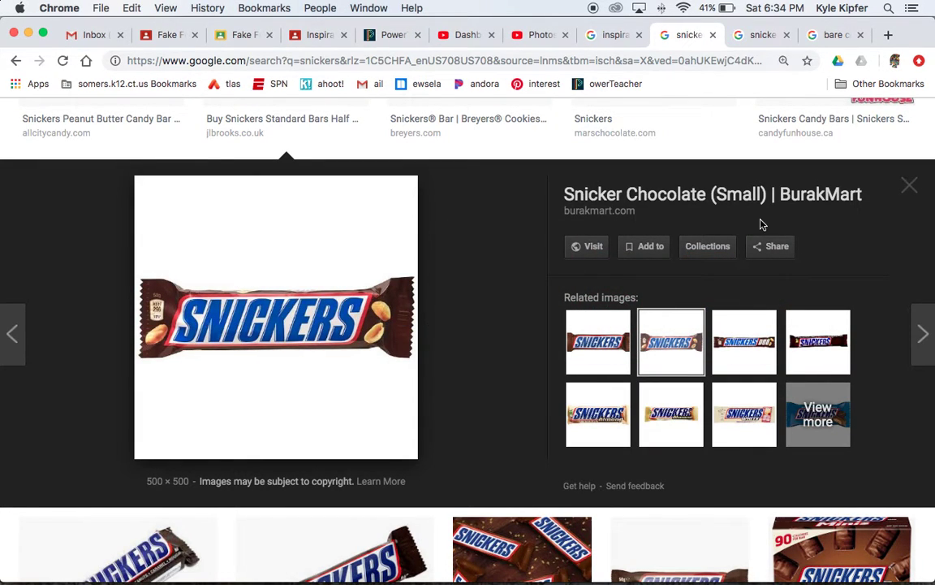
# - View the 'snickers font' Google search results in Chrome, then return to Photoshop
pyautogui.click(739, 34)
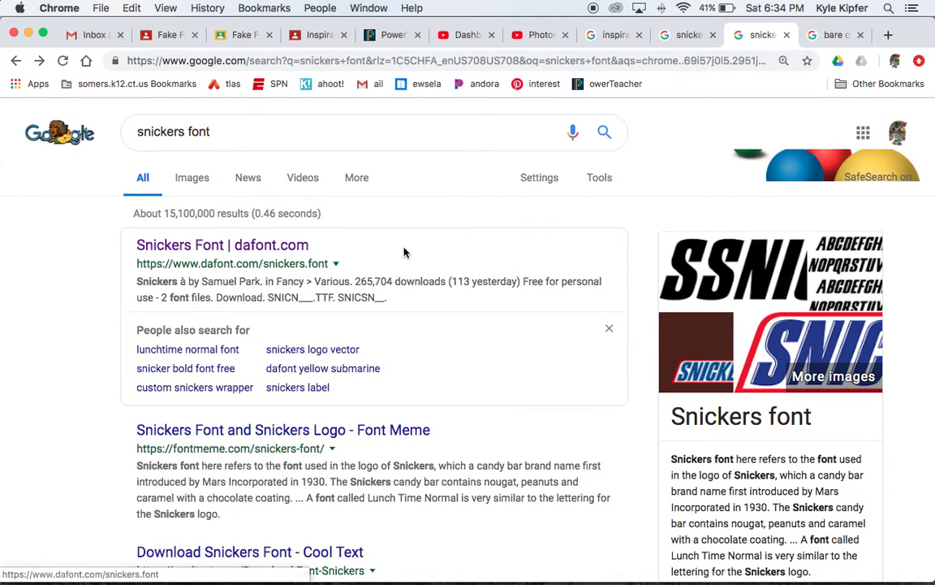
pyautogui.press('super+Tab')
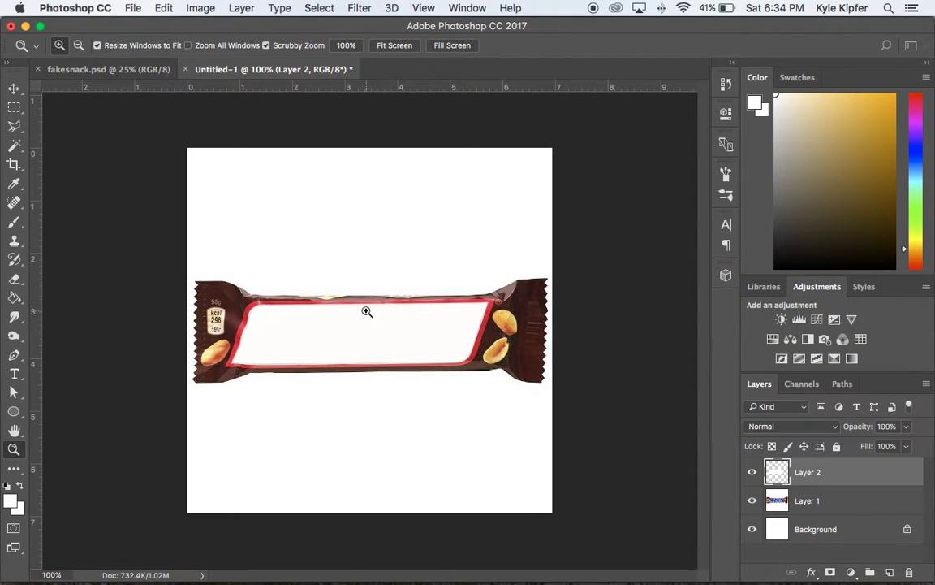
# - Select the Type tool with the Snickers font
pyautogui.click(14, 374)
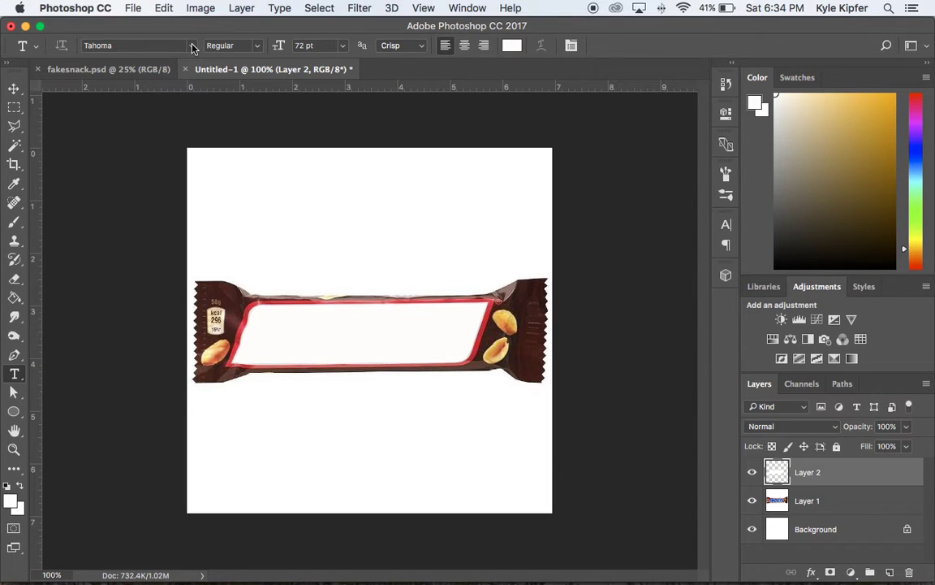
pyautogui.click(193, 46)
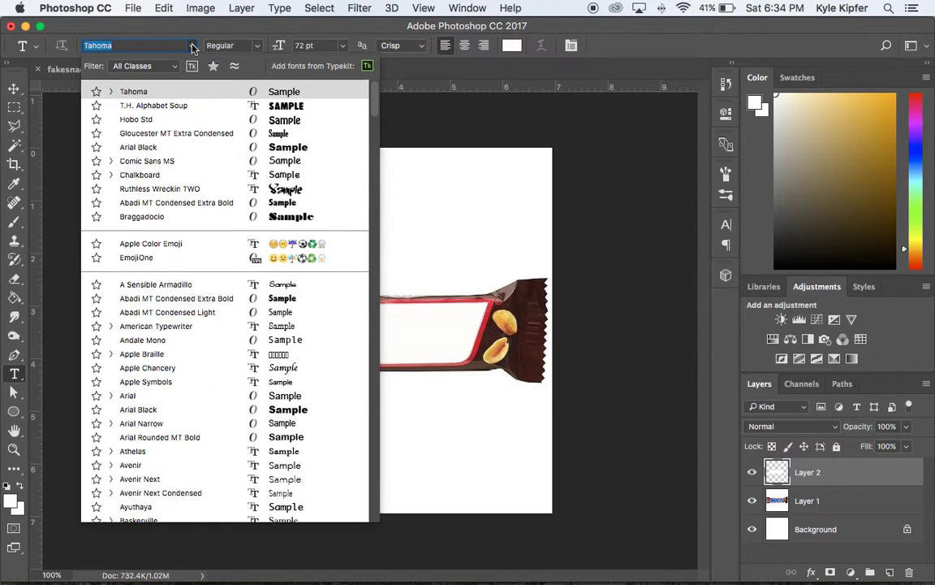
pyautogui.scroll(-20, 245, 246)
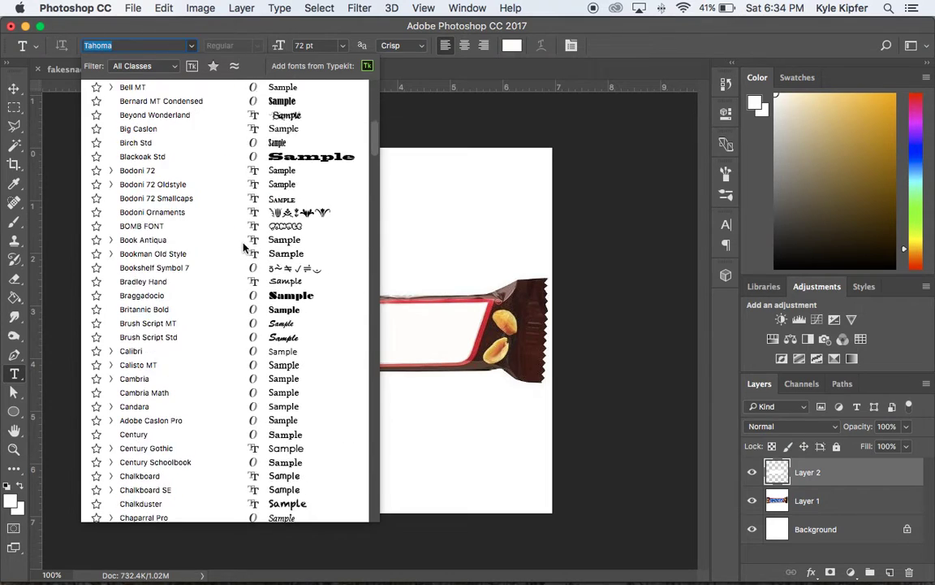
pyautogui.scroll(-20, 245, 246)
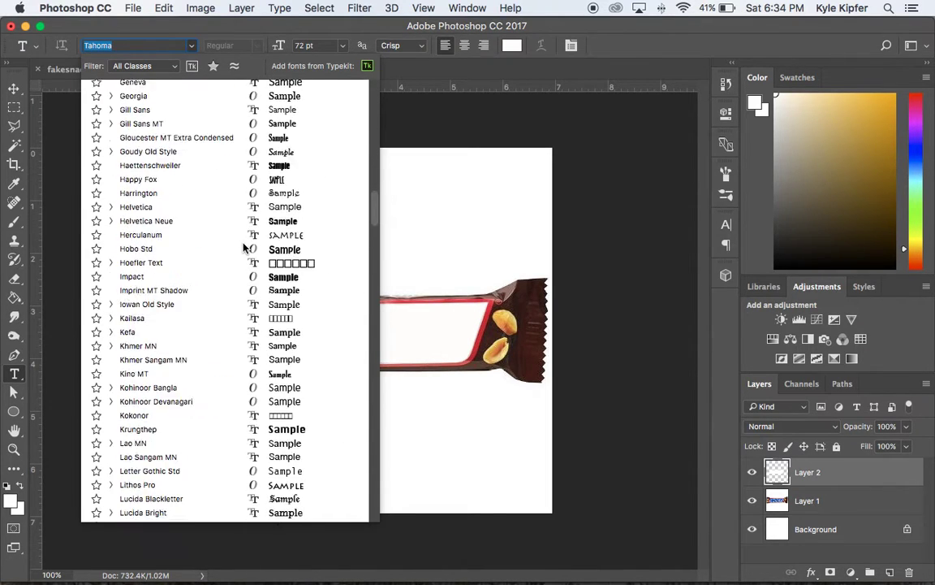
pyautogui.scroll(-6, 245, 247)
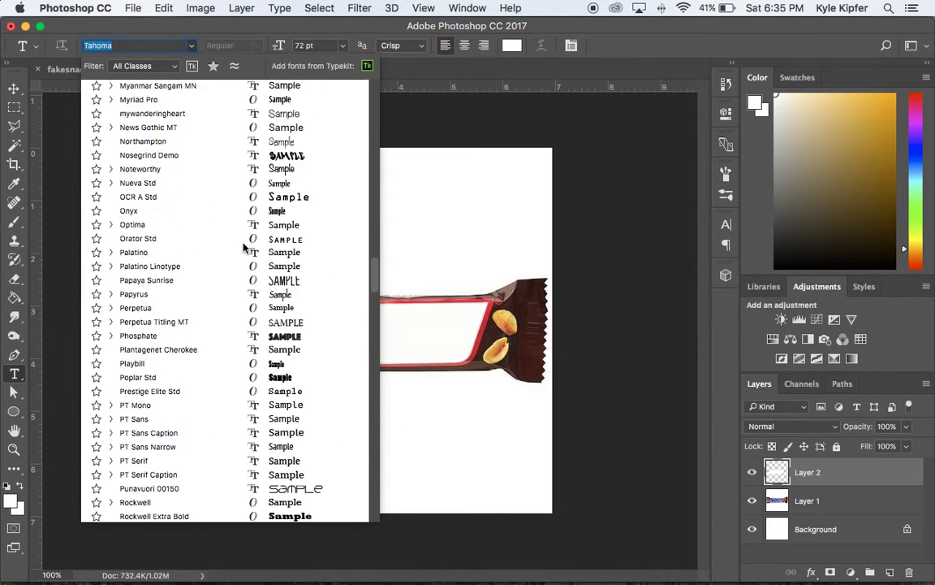
pyautogui.scroll(-12, 245, 247)
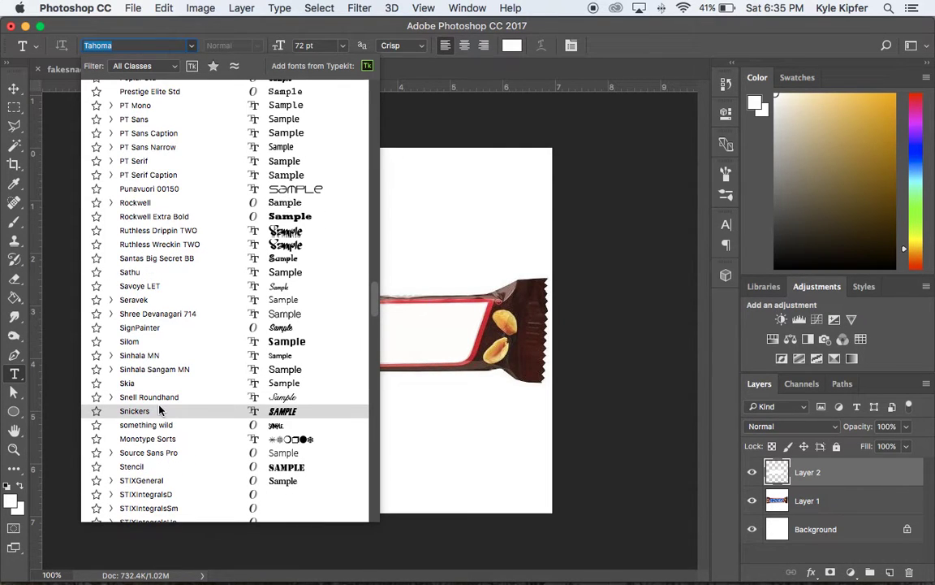
pyautogui.click(160, 410)
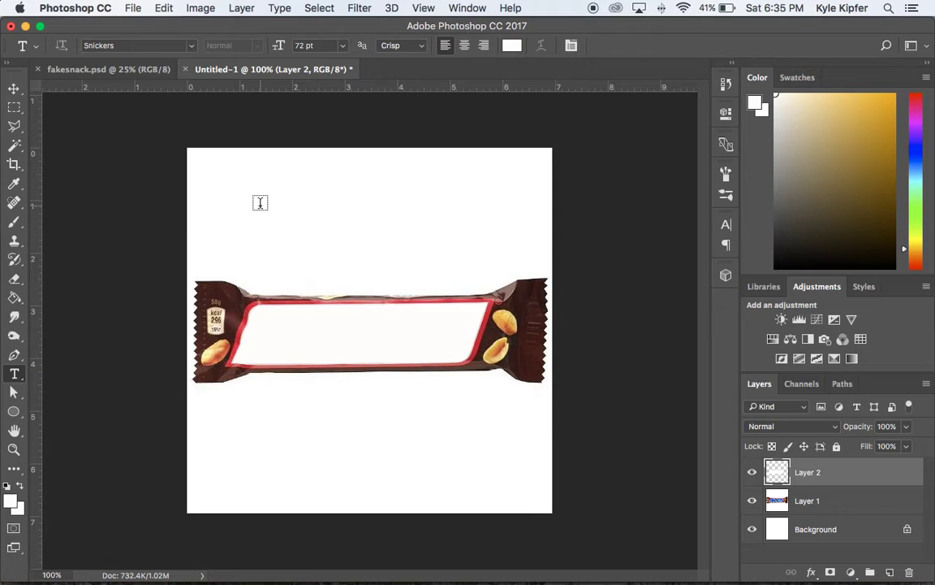
# - Type SKIPPERS in a text box above the candy bar, make it black, and commit
pyautogui.moveTo(255, 193); pyautogui.dragTo(487, 259)
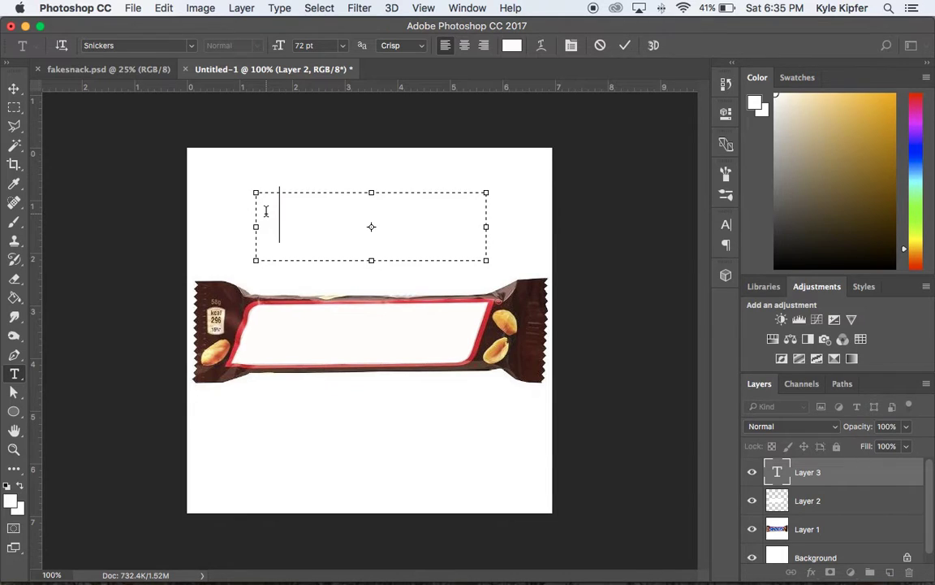
pyautogui.write('Snackersers')
pyautogui.moveTo(441, 215); pyautogui.dragTo(184, 204)
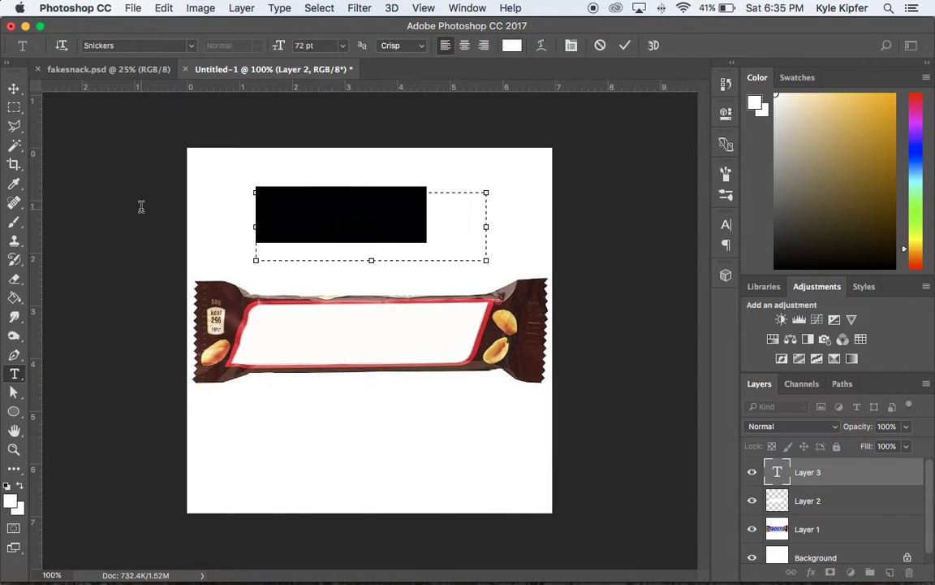
pyautogui.click(6, 487)
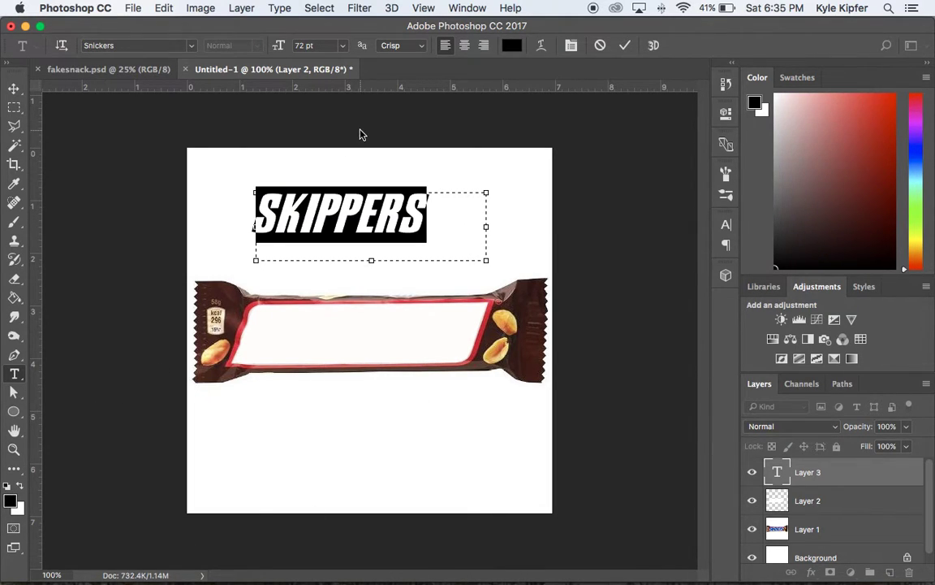
pyautogui.click(526, 163)
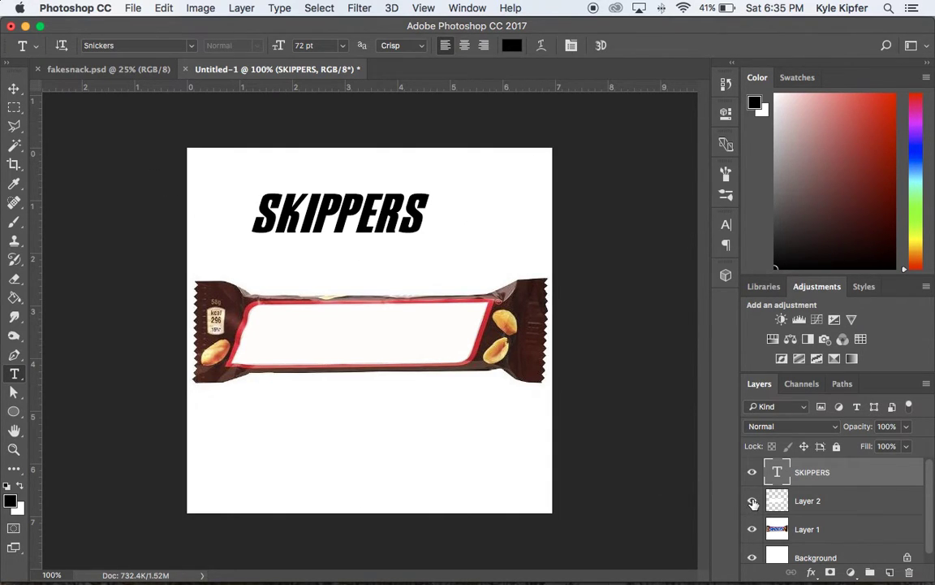
# - Hide the white label layer and sample the SNICKERS blue (0047a8) as foreground colour
pyautogui.click(753, 504)
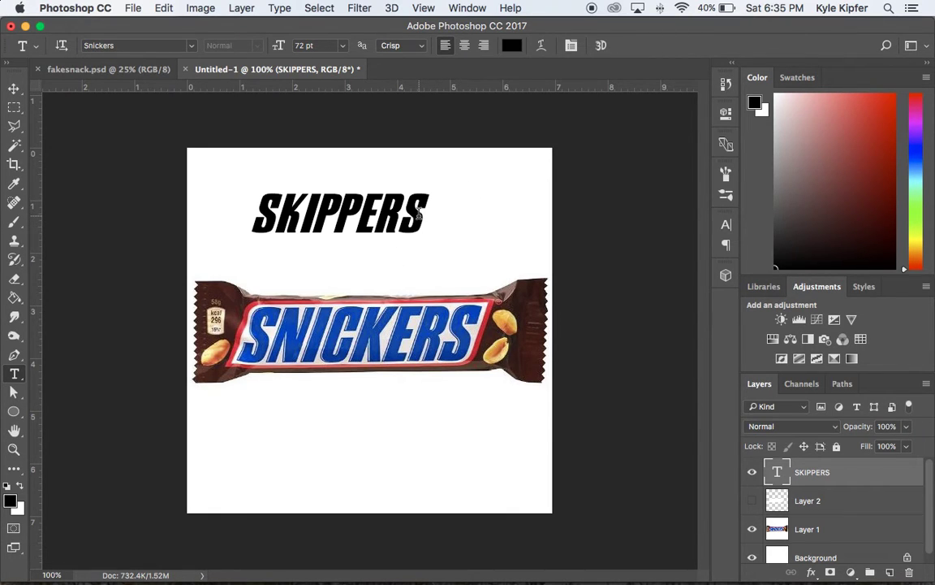
pyautogui.click(419, 210)
pyautogui.moveTo(424, 209); pyautogui.dragTo(241, 207)
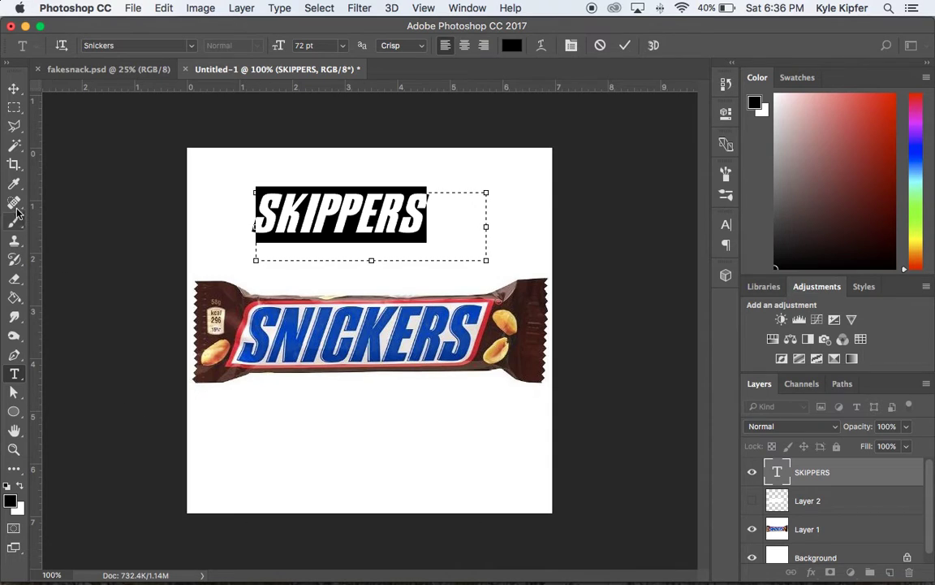
pyautogui.click(14, 184)
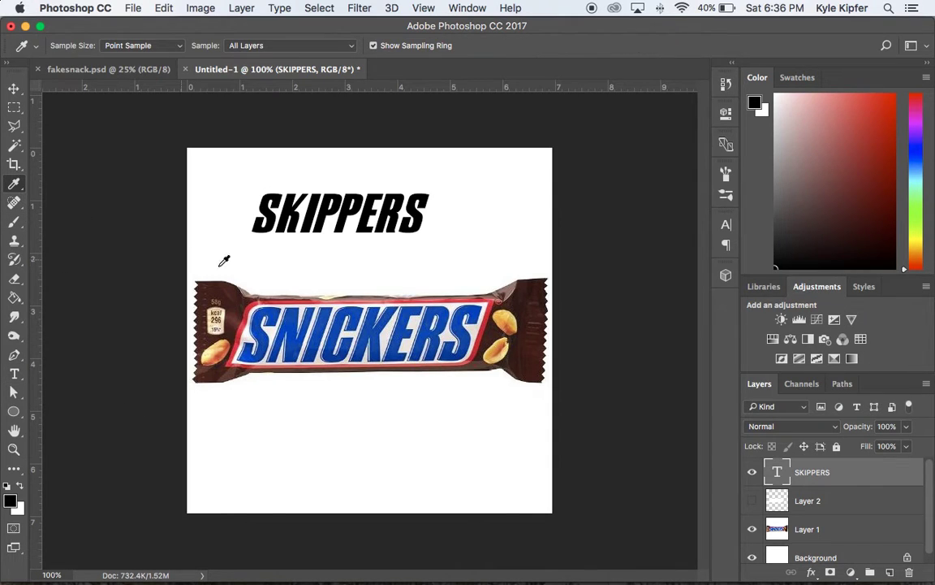
pyautogui.click(298, 330)
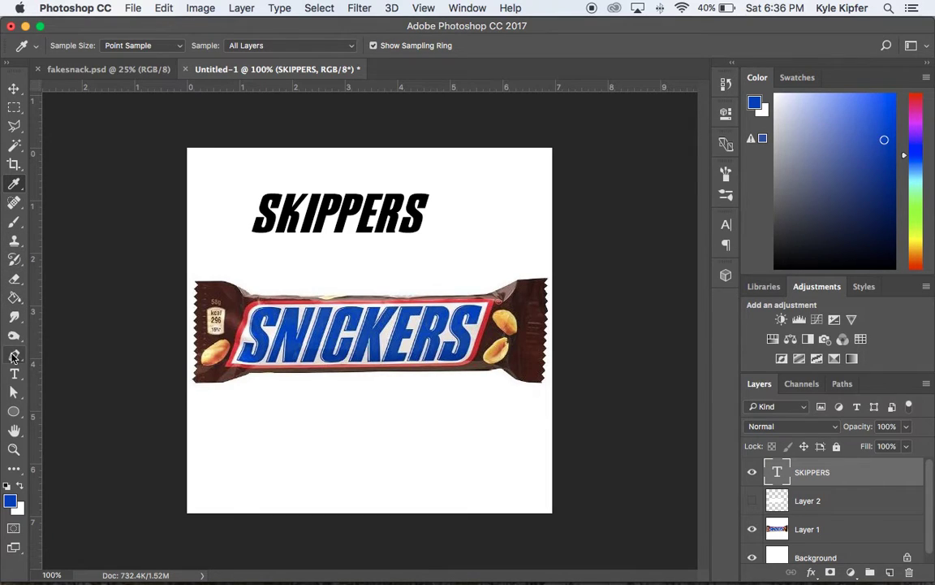
pyautogui.press('t')
pyautogui.click(416, 213)
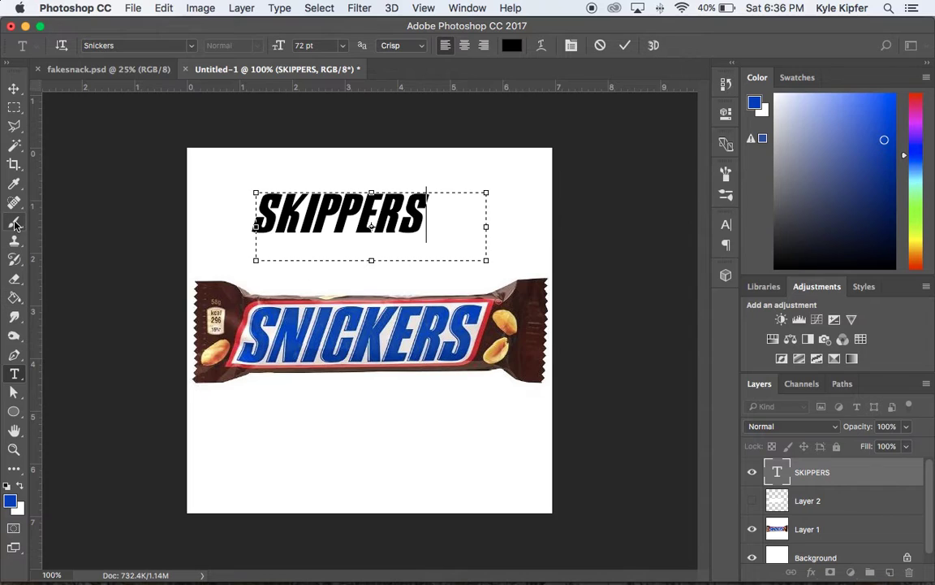
pyautogui.click(14, 184)
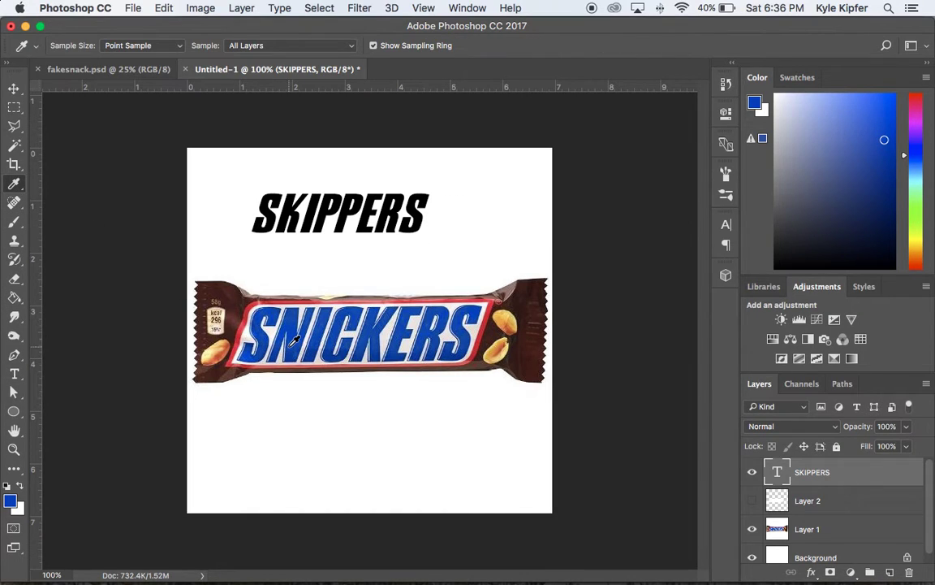
pyautogui.click(260, 312)
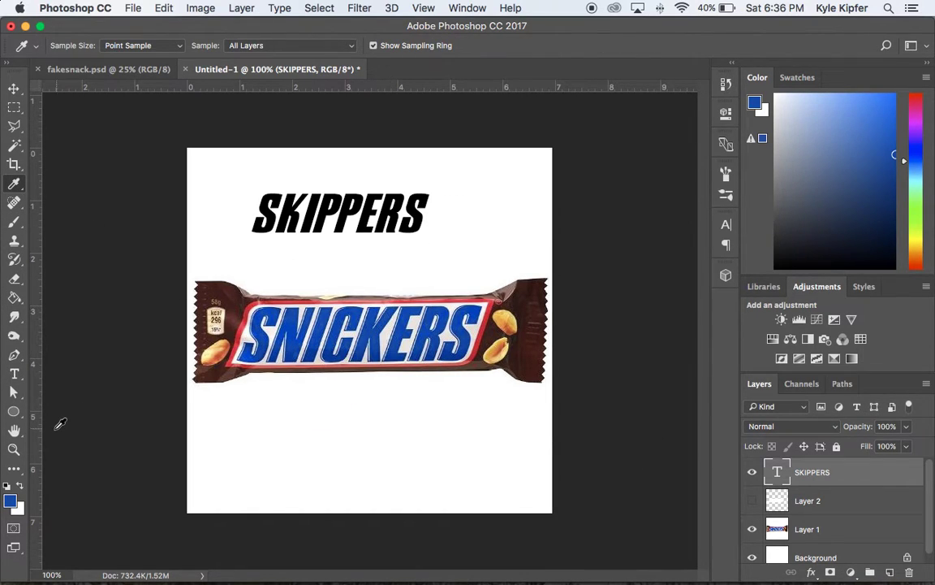
pyautogui.click(11, 504)
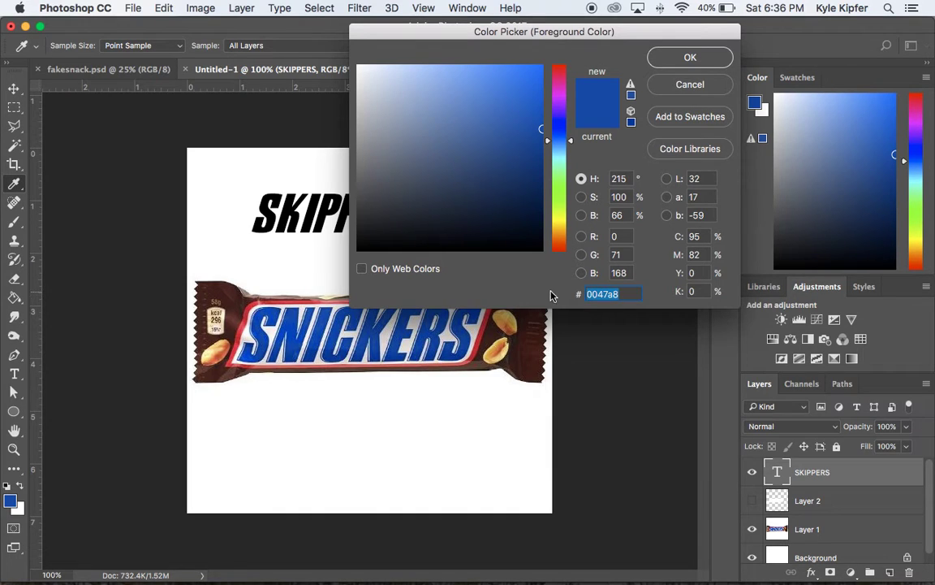
pyautogui.click(686, 57)
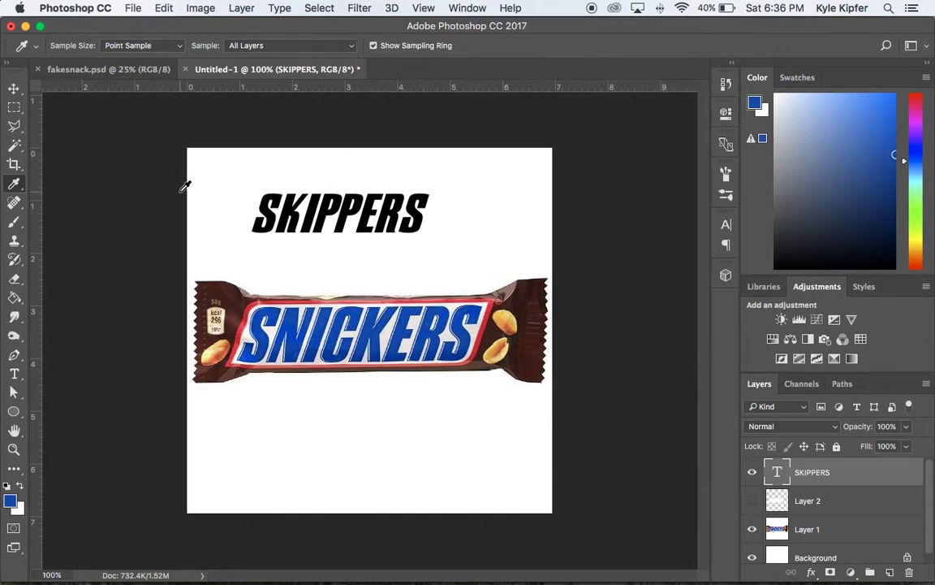
# - Apply the 0047a8 blue to the whole word SKIPPERS and transform the text
pyautogui.click(13, 373)
pyautogui.click(428, 213)
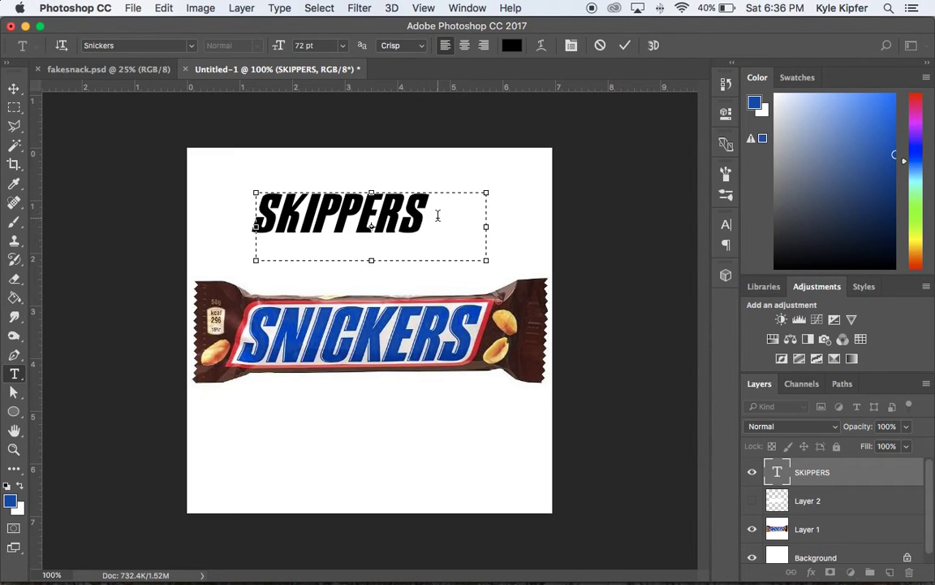
pyautogui.moveTo(431, 213); pyautogui.dragTo(203, 222)
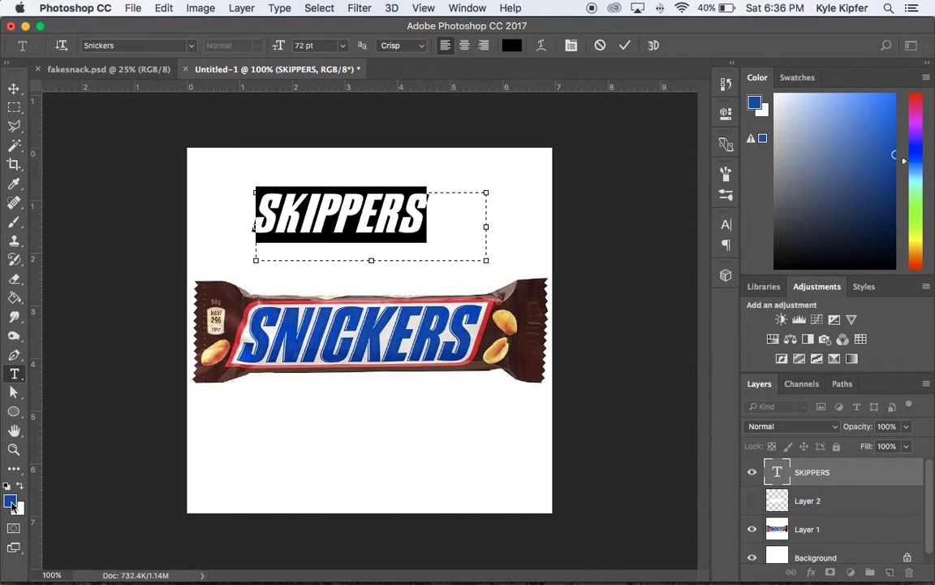
pyautogui.click(10, 502)
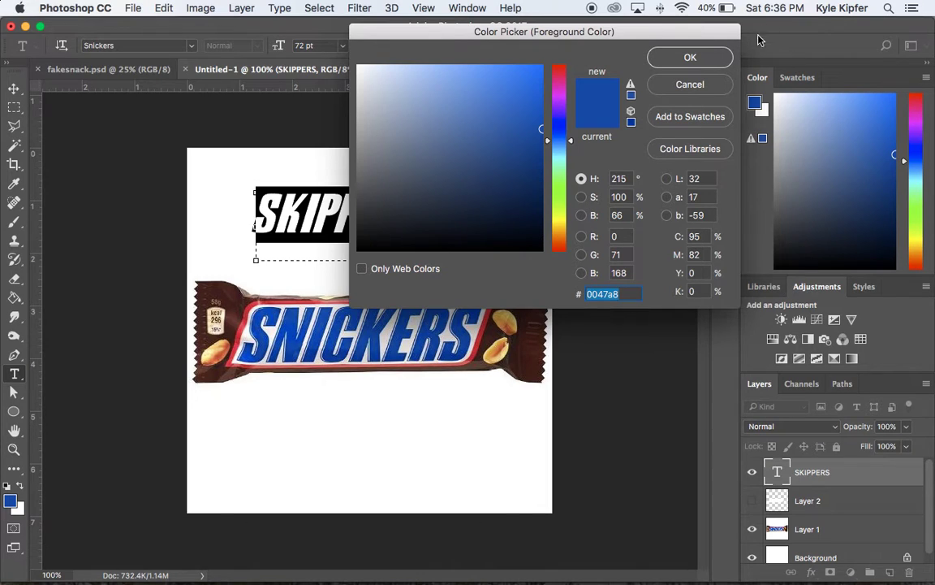
pyautogui.click(715, 57)
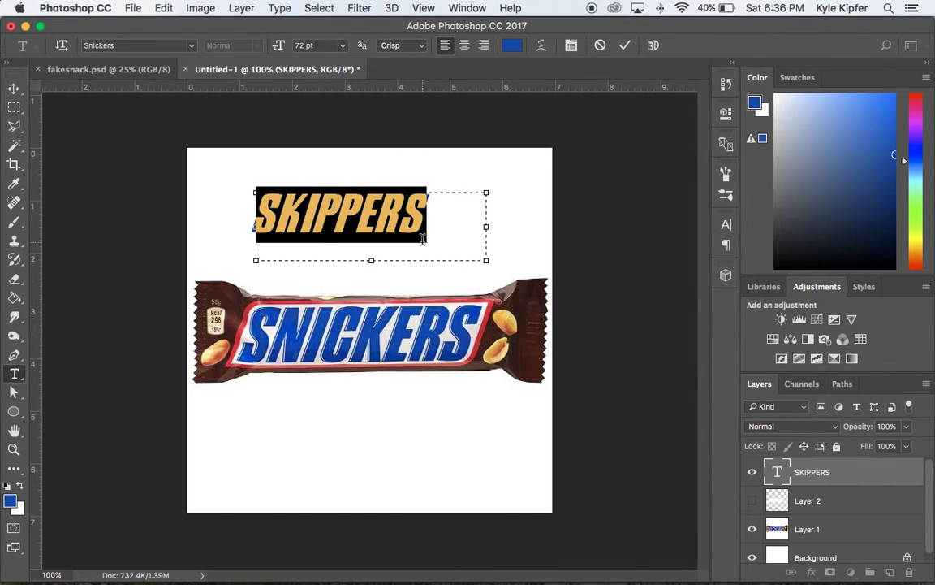
pyautogui.click(13, 88)
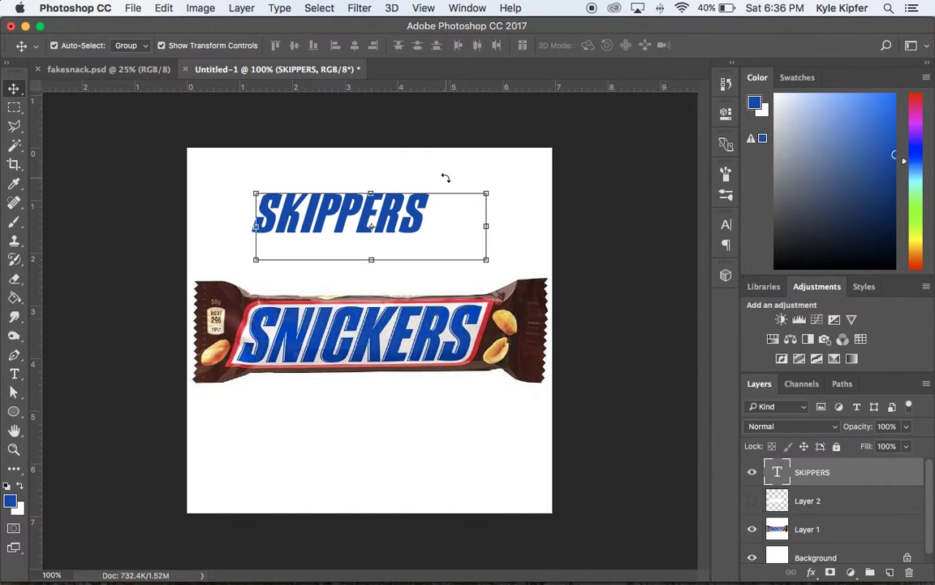
pyautogui.press('super+t')
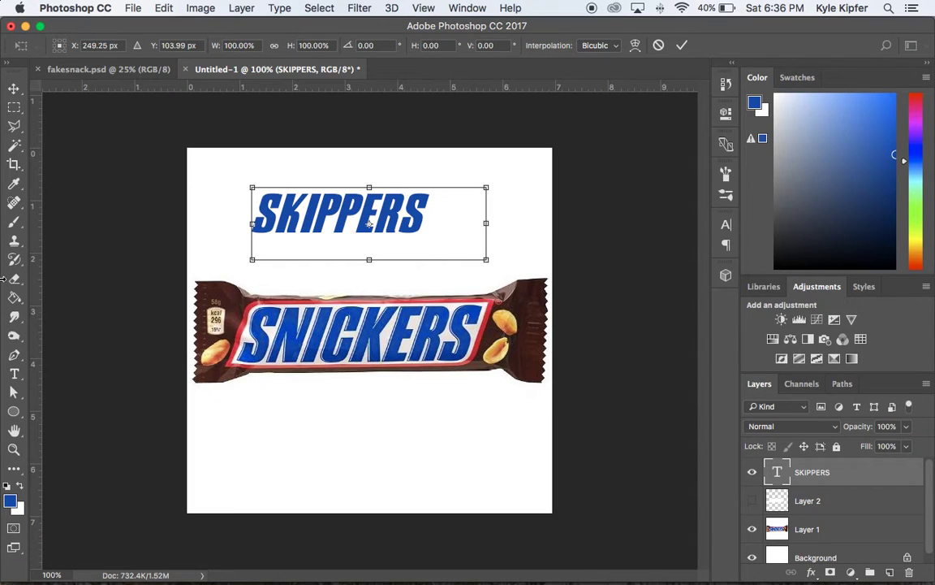
pyautogui.click(14, 372)
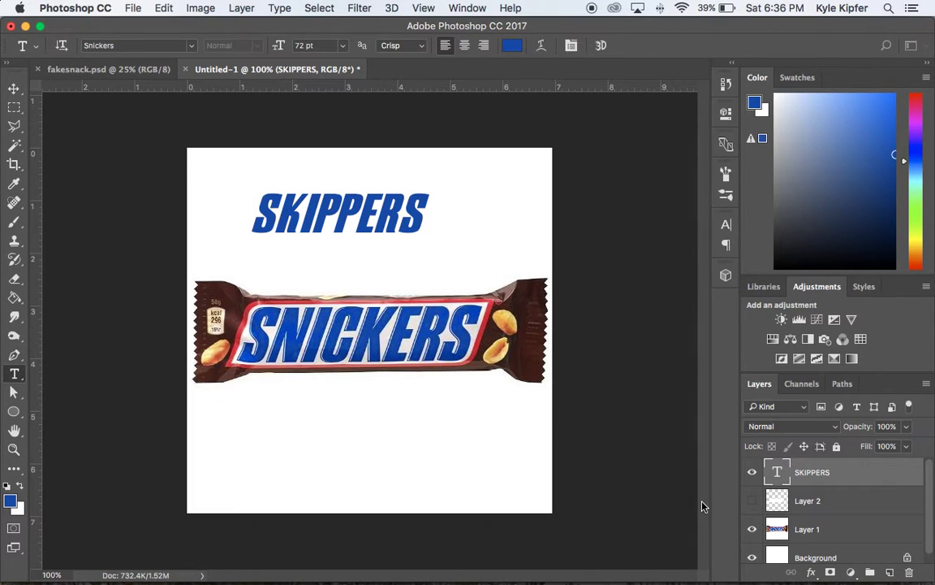
# - Add an Emboss-style Bevel & Emboss to SKIPPERS at 709% depth and 2 px size, then show Layer 2 again
pyautogui.click(811, 574)
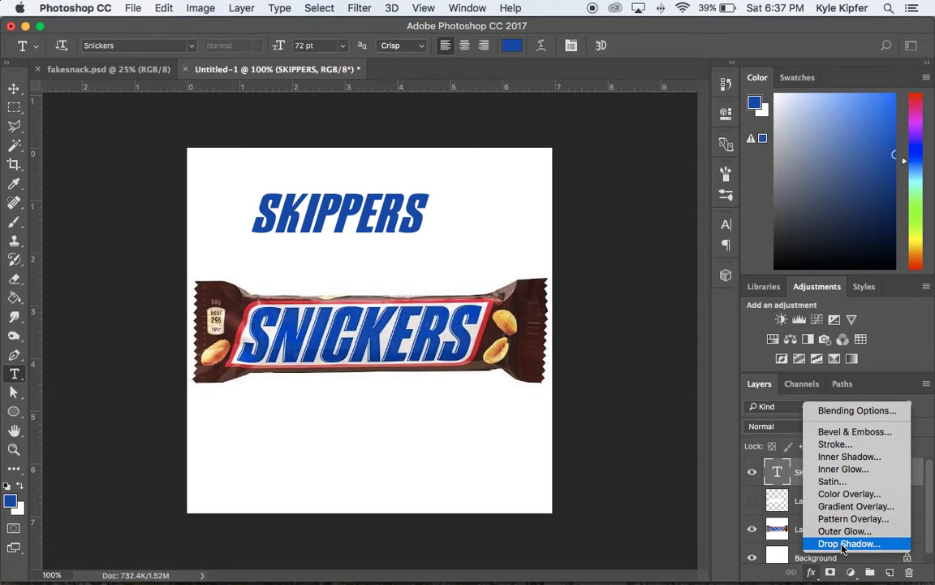
pyautogui.click(880, 435)
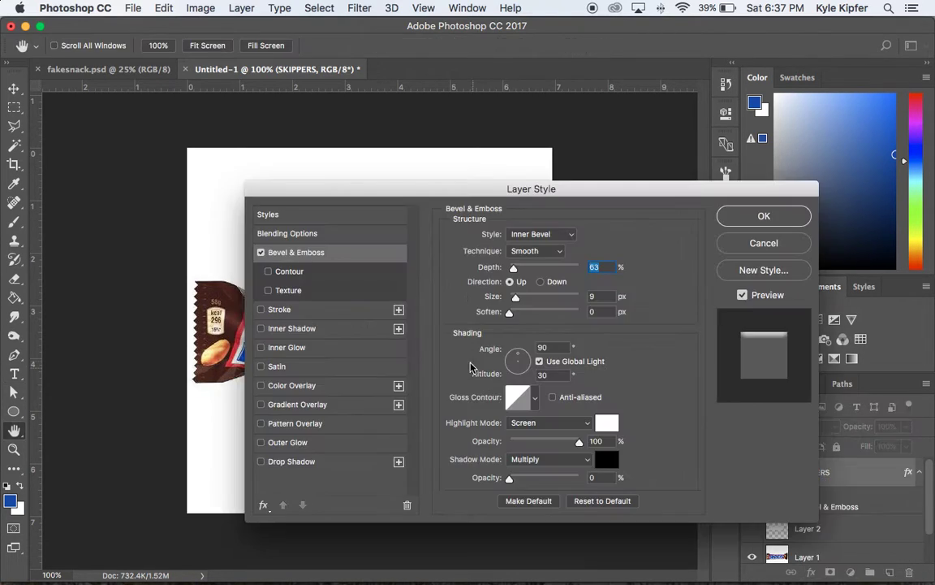
pyautogui.moveTo(440, 194); pyautogui.dragTo(539, 255)
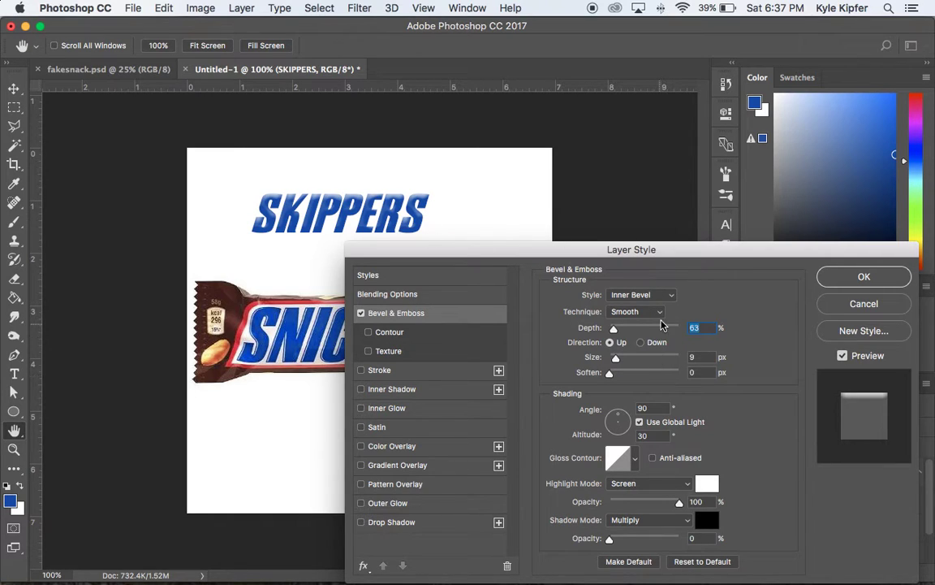
pyautogui.click(668, 296)
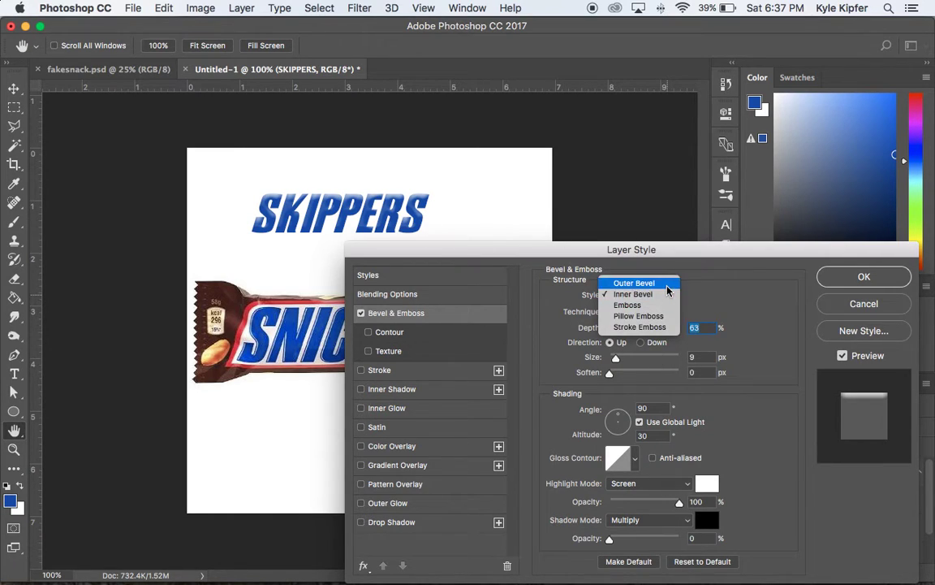
pyautogui.click(665, 283)
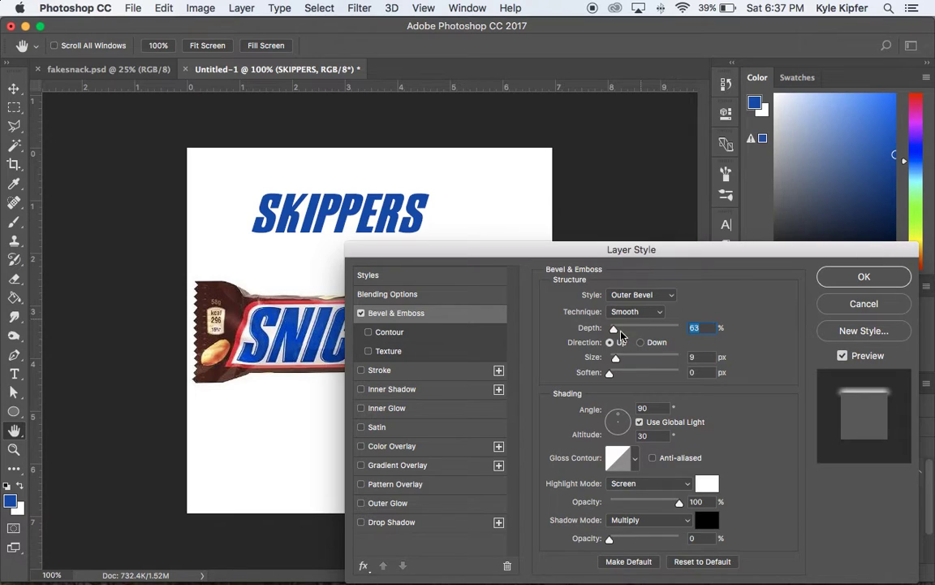
pyautogui.moveTo(614, 327); pyautogui.dragTo(640, 374)
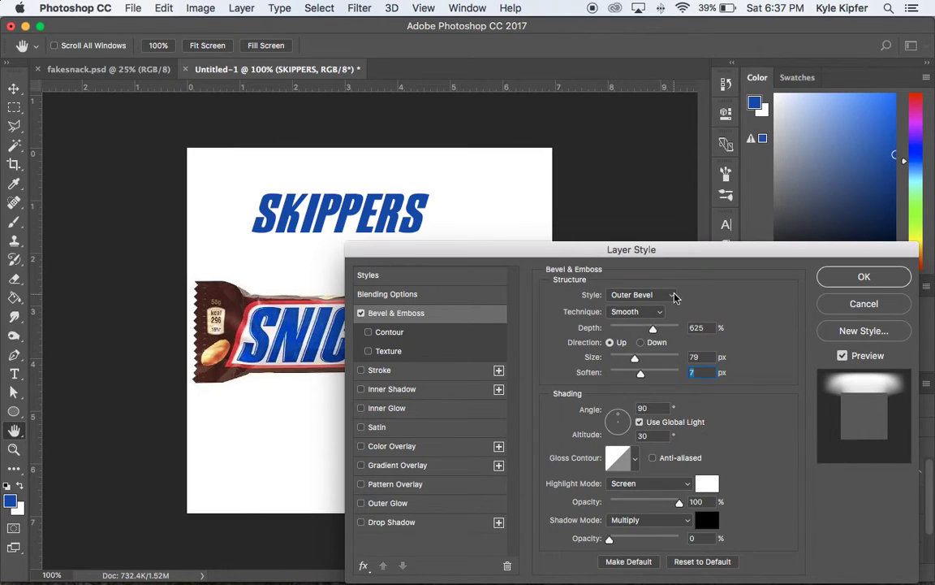
pyautogui.click(642, 295)
pyautogui.click(660, 316)
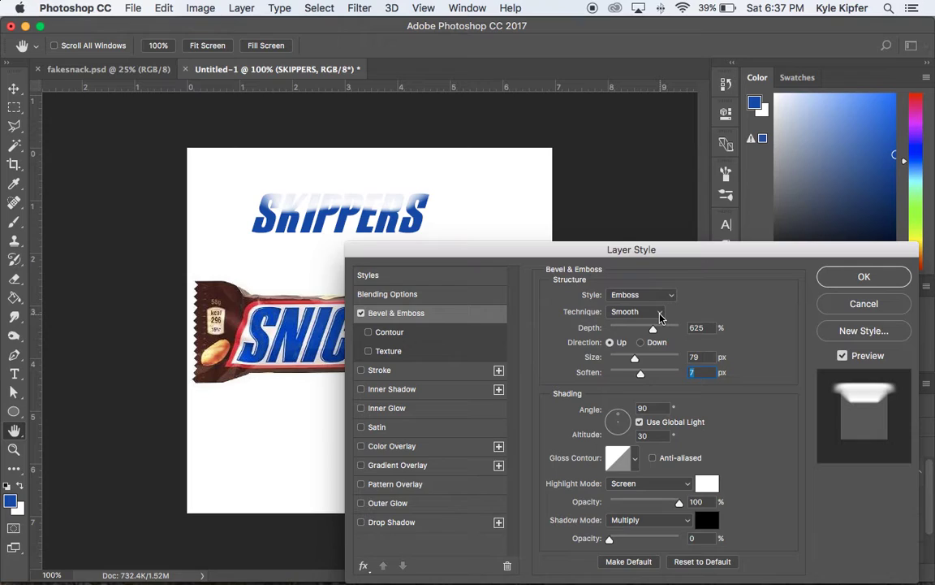
pyautogui.moveTo(635, 358); pyautogui.dragTo(610, 376)
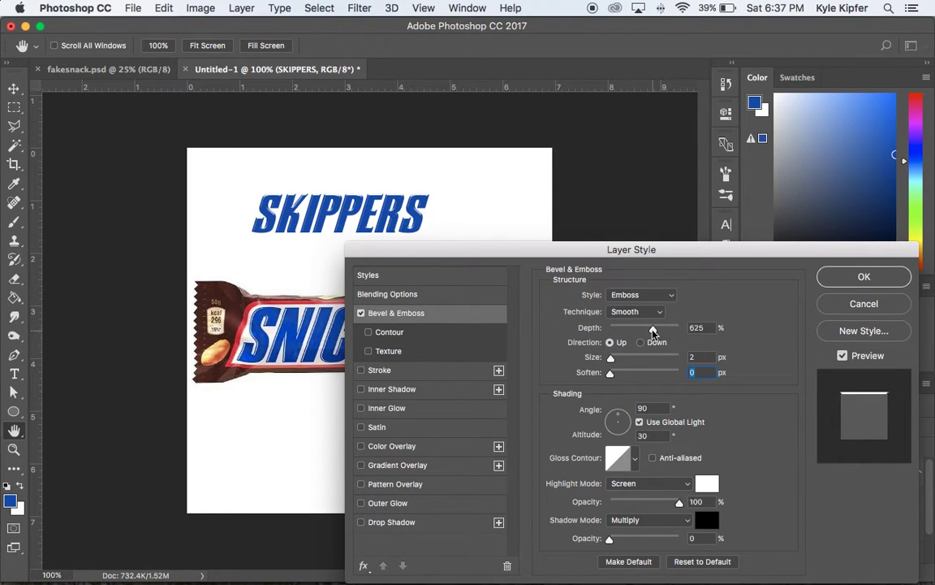
pyautogui.moveTo(654, 333)
pyautogui.mouseDown()
pyautogui.moveTo(578, 329)
pyautogui.moveTo(693, 336)
pyautogui.moveTo(658, 338)
pyautogui.mouseUp()
pyautogui.click(845, 278)
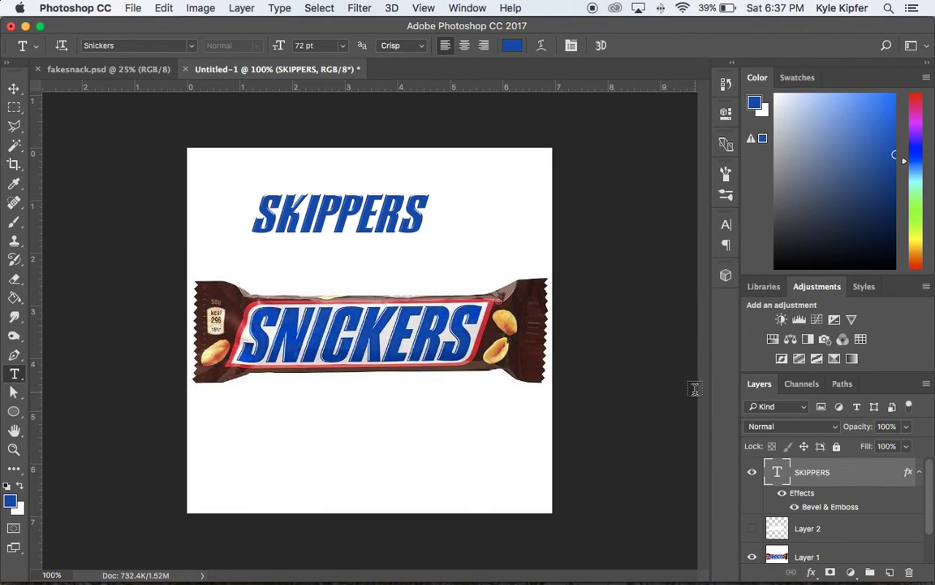
pyautogui.click(752, 529)
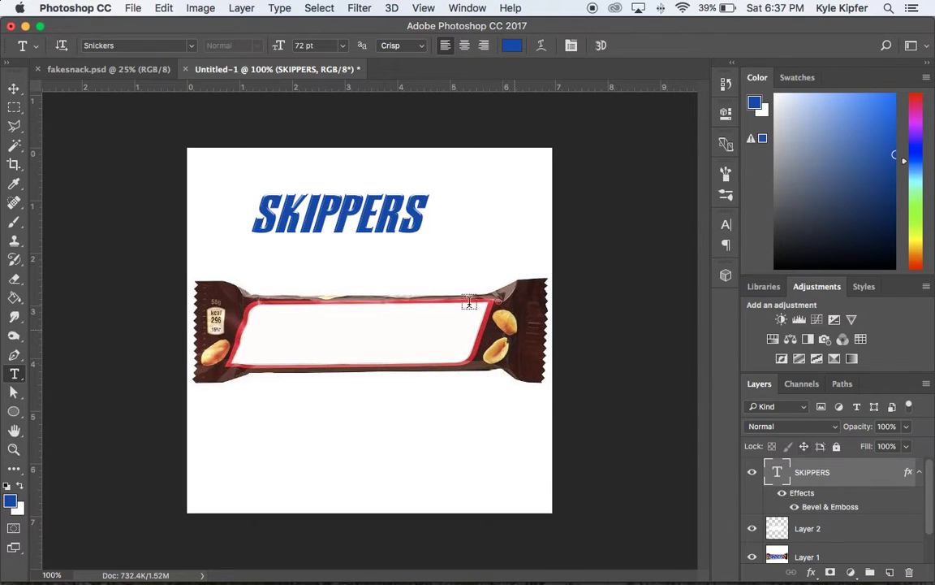
# - Move the SKIPPERS text down onto the wrapper's white label
pyautogui.click(16, 89)
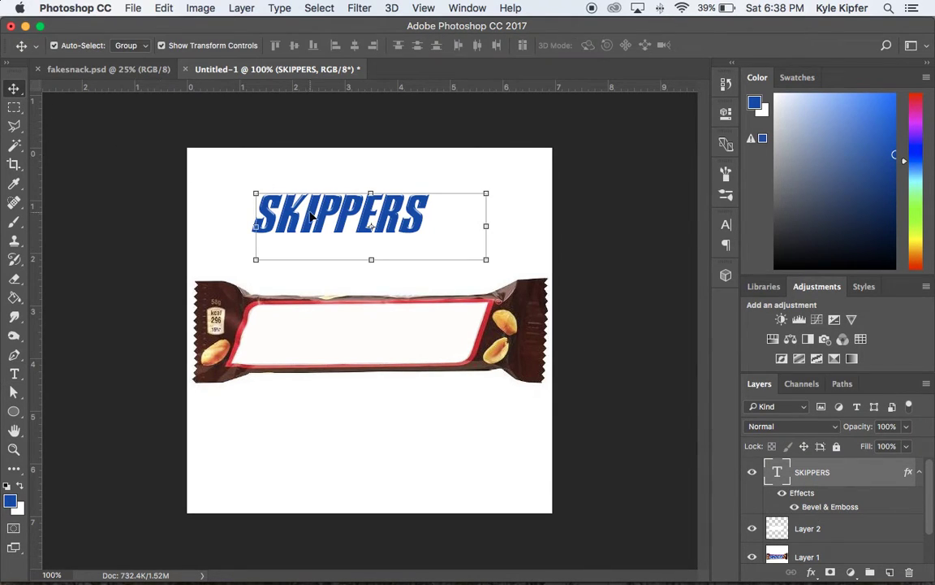
pyautogui.moveTo(312, 227); pyautogui.dragTo(313, 347)
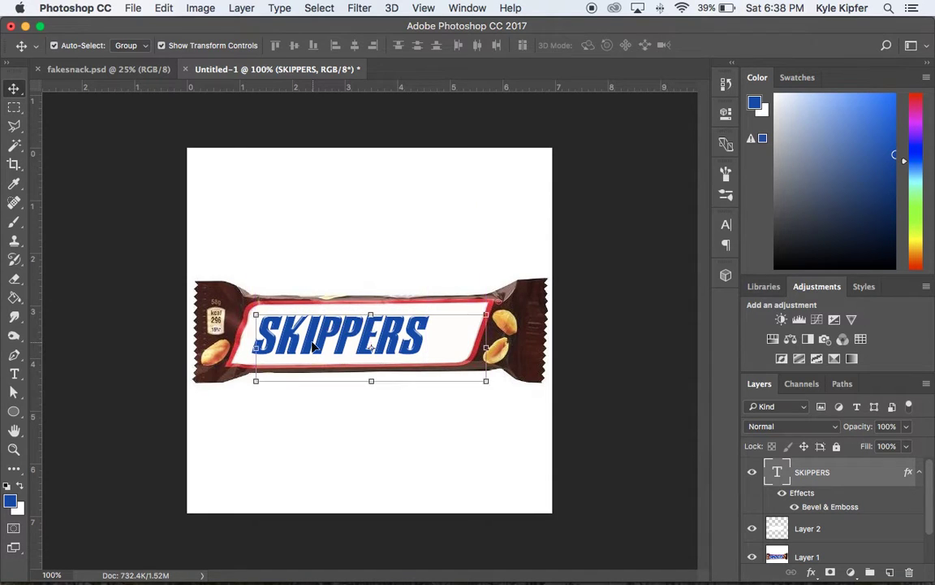
pyautogui.click(609, 230)
pyautogui.click(391, 337)
# - Scale SKIPPERS to about 134%, nudge it left and down to fit the label, and apply
pyautogui.moveTo(486, 381); pyautogui.dragTo(550, 424)
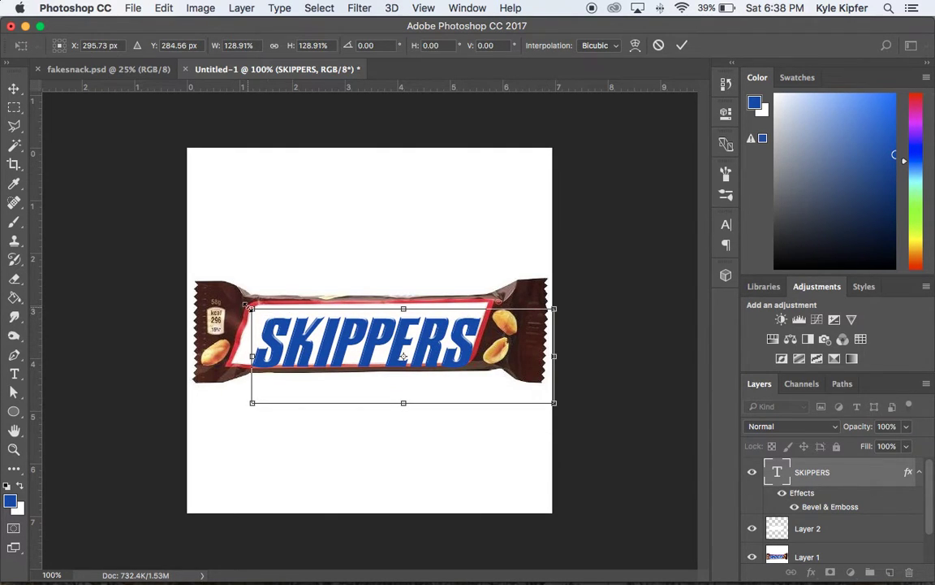
pyautogui.moveTo(251, 308); pyautogui.dragTo(240, 298)
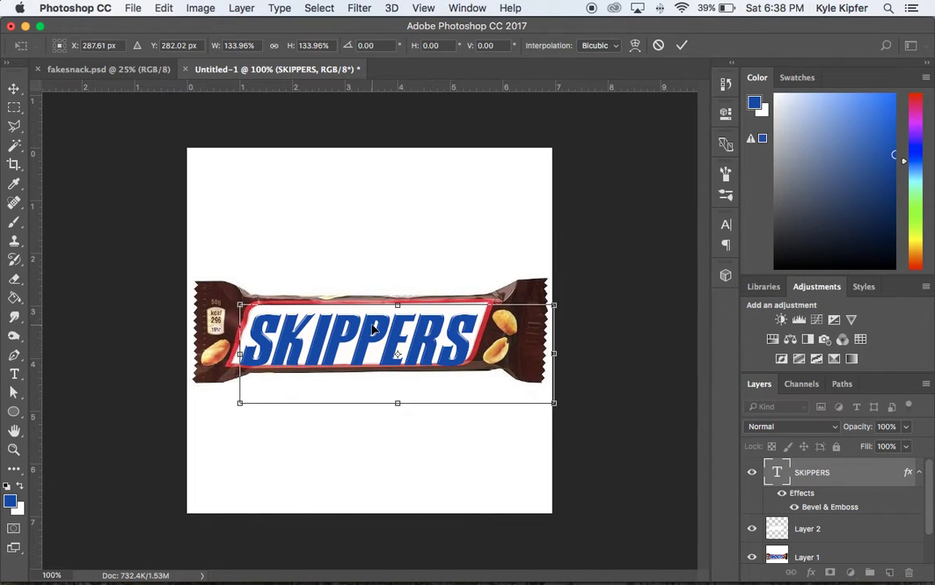
pyautogui.moveTo(385, 336); pyautogui.dragTo(389, 328)
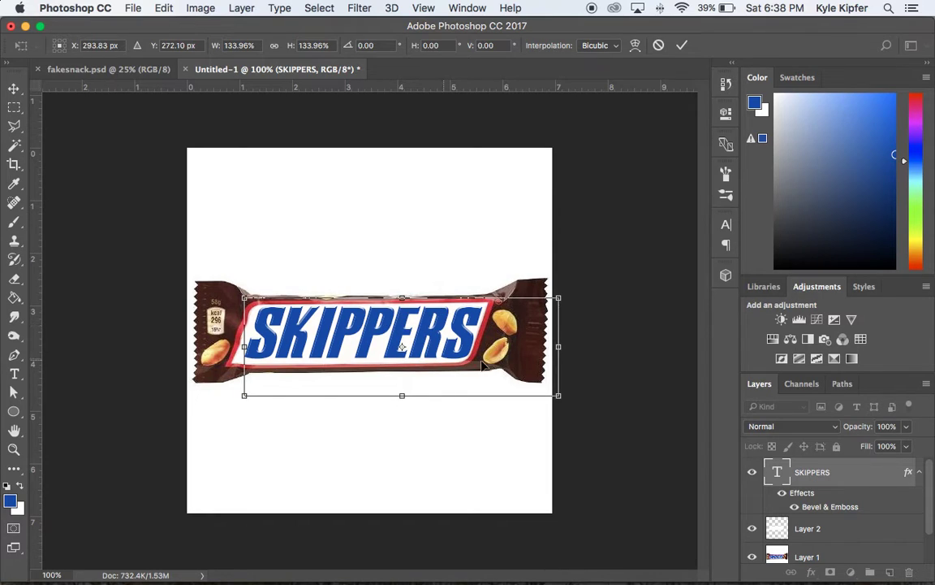
pyautogui.press('Left')
pyautogui.press('Left')
pyautogui.press('Left')
pyautogui.press('Left')
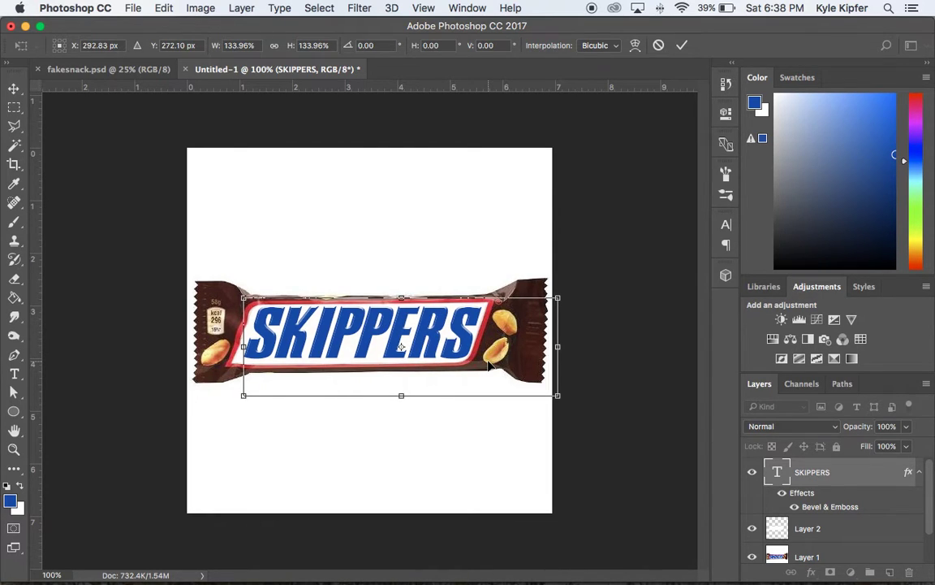
pyautogui.press('Left')
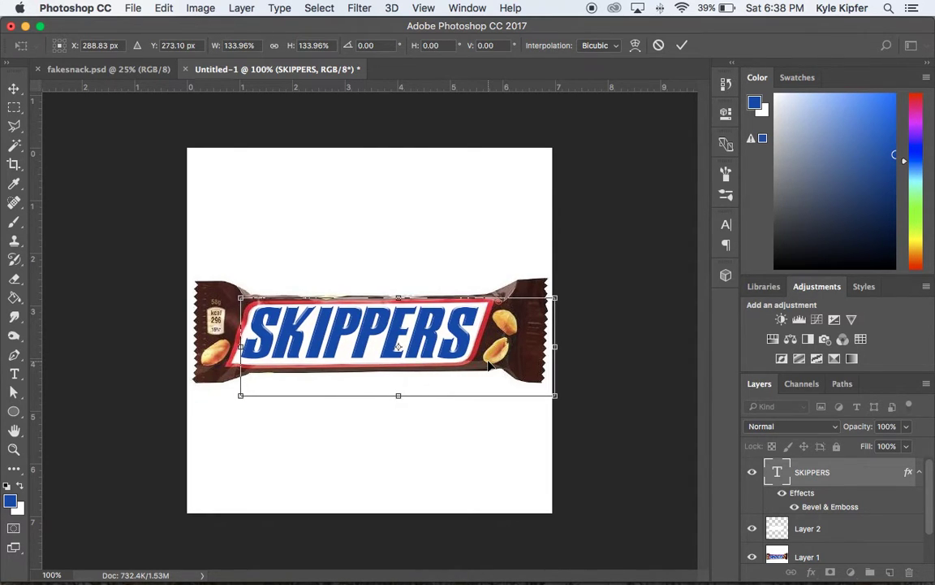
pyautogui.press('Down')
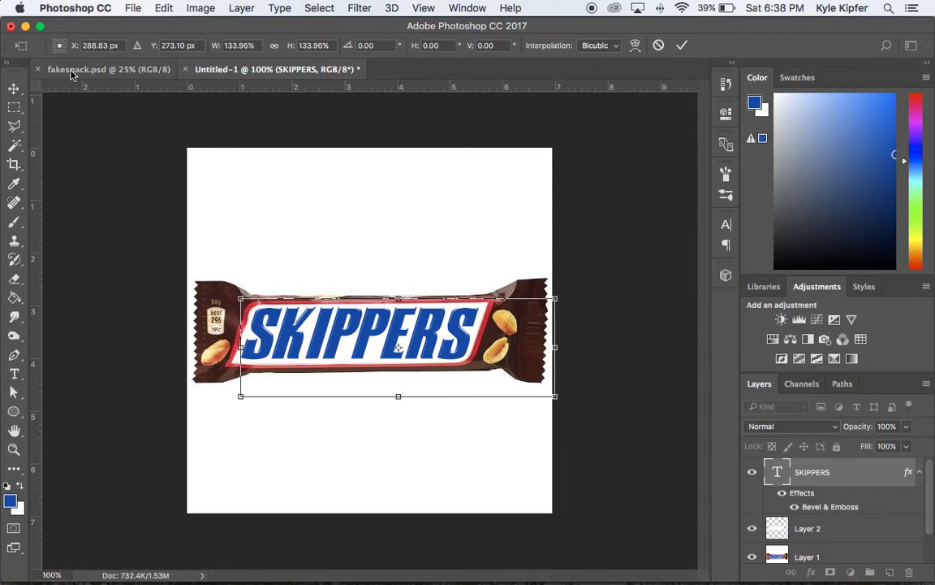
pyautogui.click(14, 87)
pyautogui.click(609, 219)
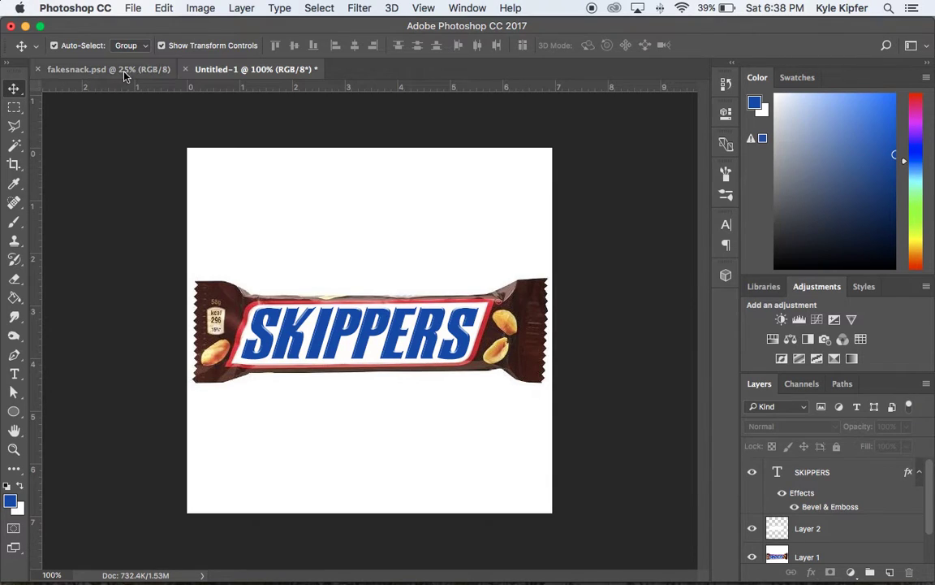
# - Save the wrapper as skippers.psd with Maximize Compatibility on, then return to fakesnack.psd
pyautogui.press('super+shift+s')
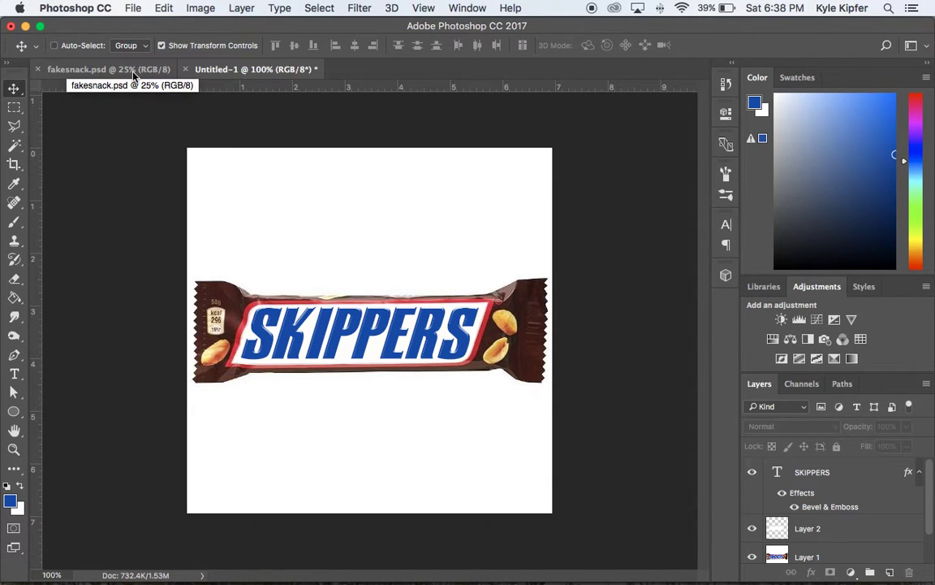
pyautogui.write('skip')
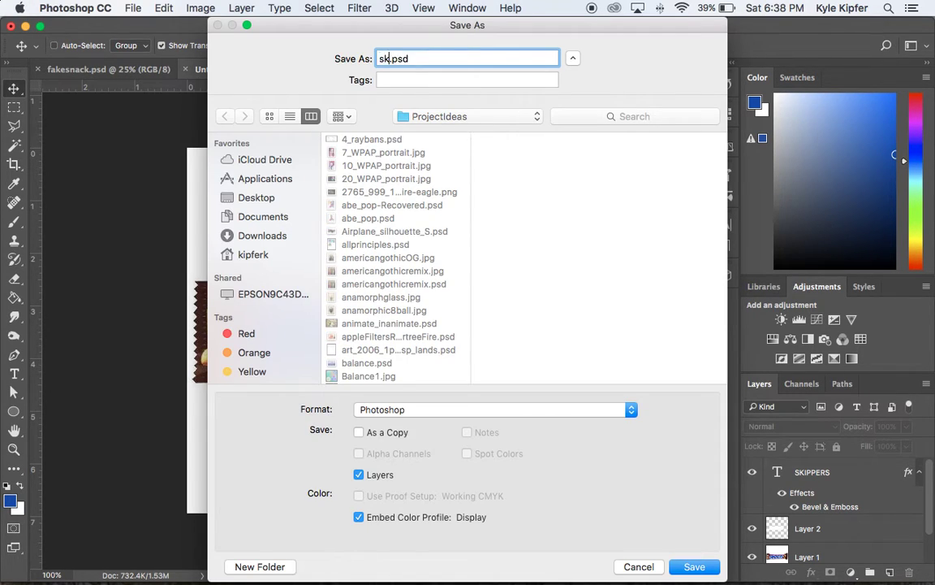
pyautogui.write('pers')
pyautogui.press('Return')
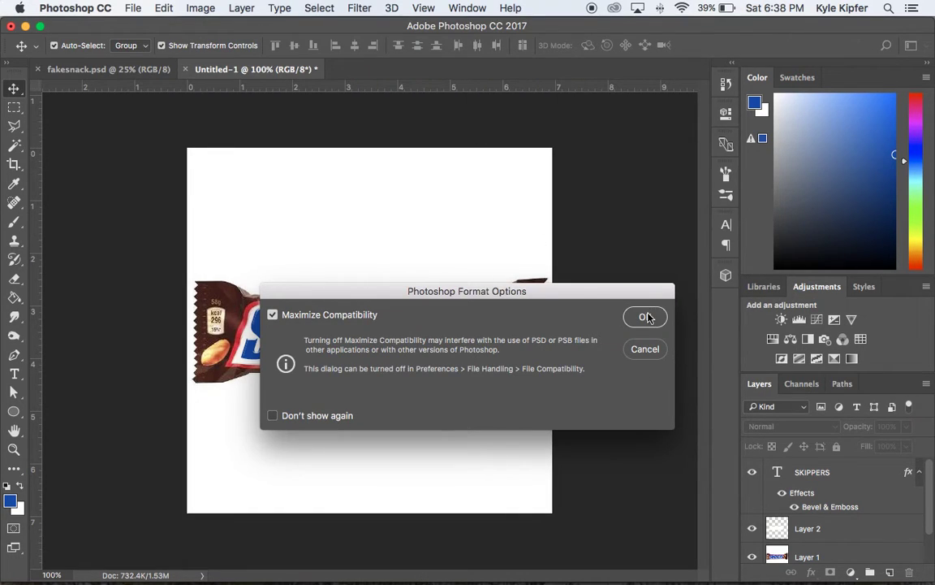
pyautogui.click(646, 316)
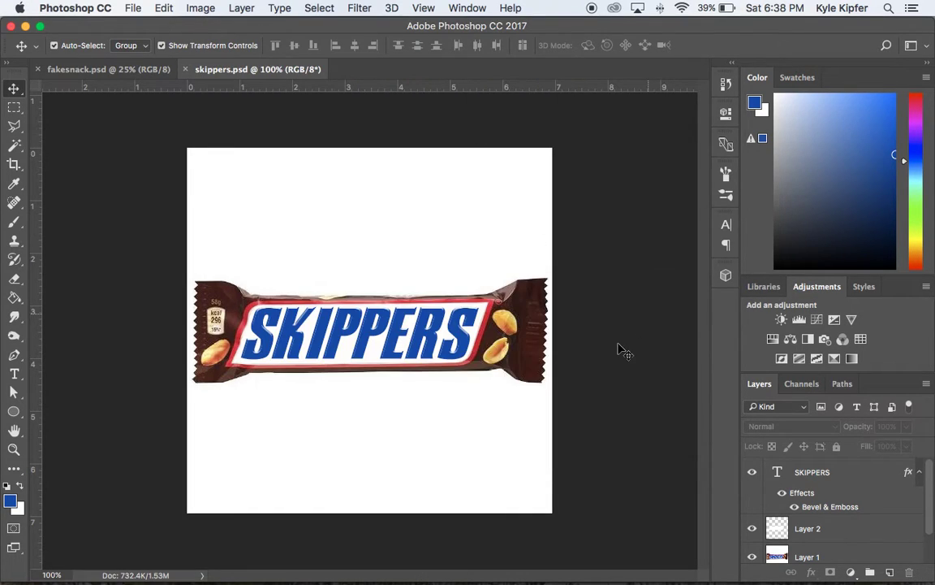
pyautogui.click(111, 72)
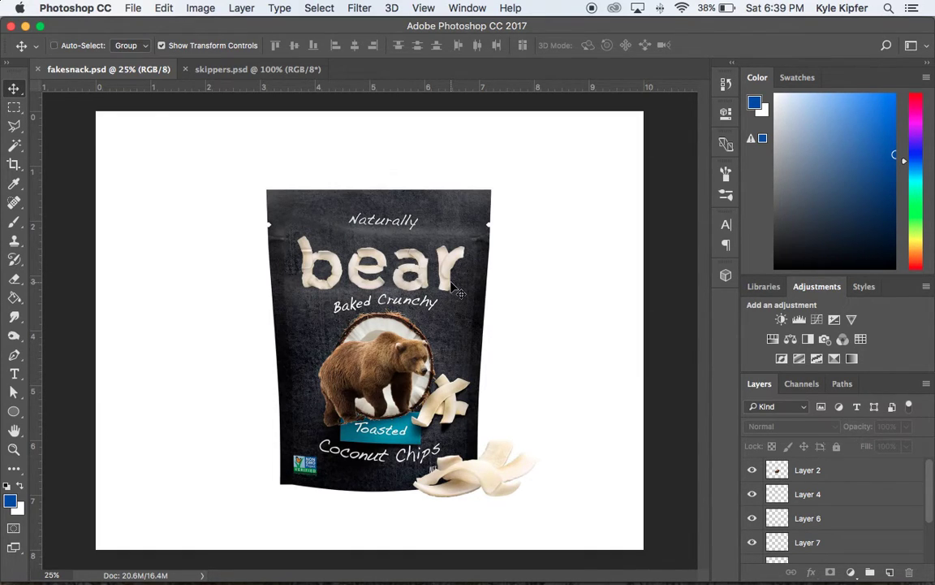
# - Copy the Bare Honey Coconut Chips bag image from Chrome's bare coconut chips tab
pyautogui.press('super+Tab')
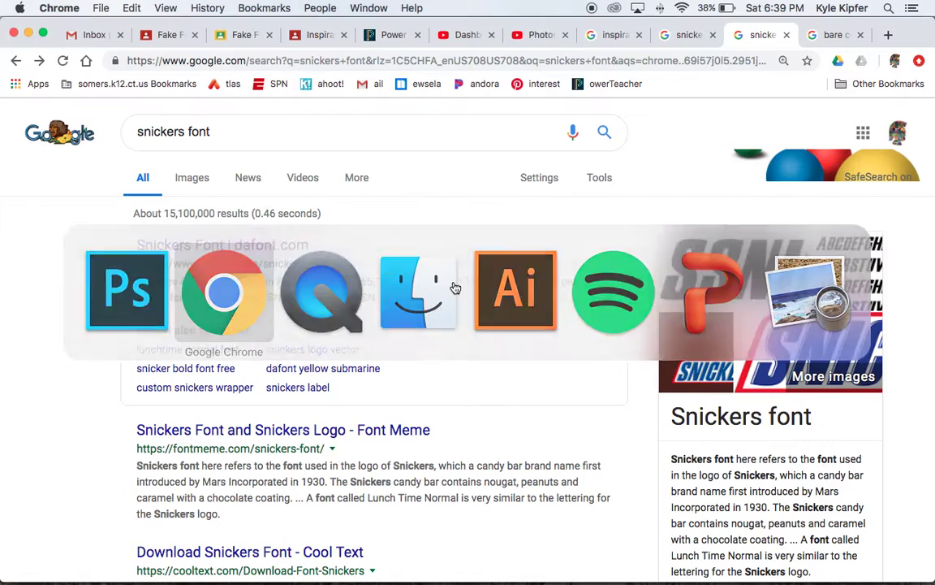
pyautogui.click(831, 36)
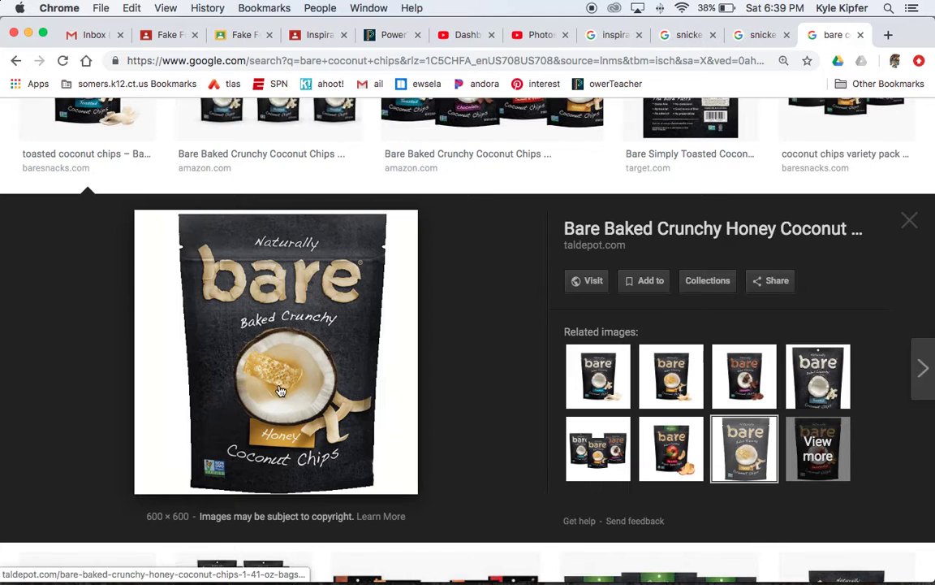
pyautogui.rightClick(314, 333)
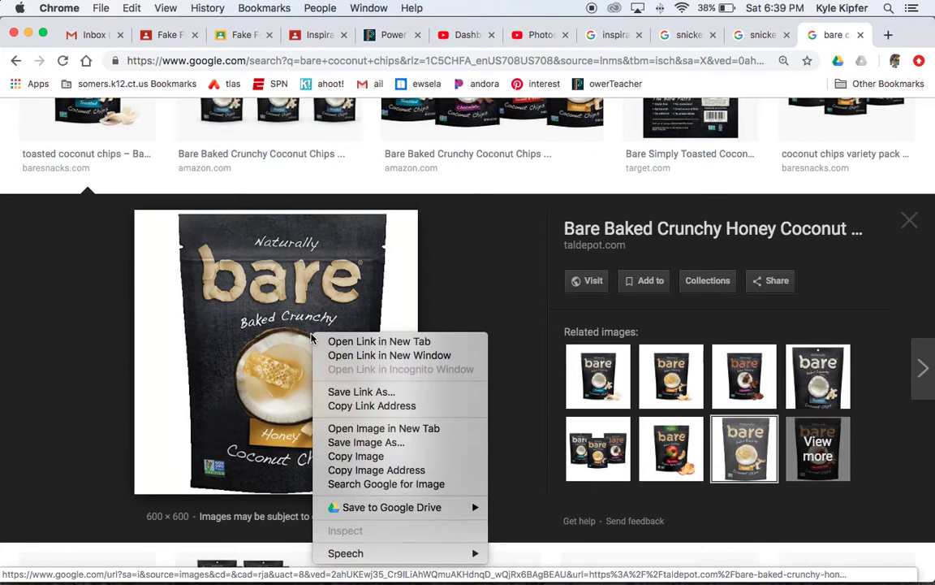
pyautogui.click(404, 463)
pyautogui.press('super+Tab')
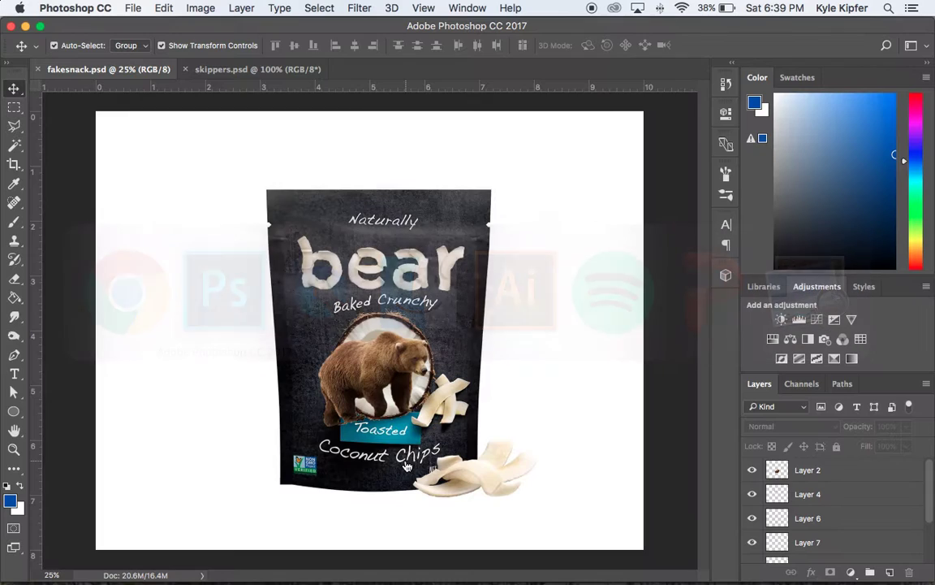
# - Create a 600 × 600 Clipboard-preset document and paste the bag image as Layer 1
pyautogui.click(143, 9)
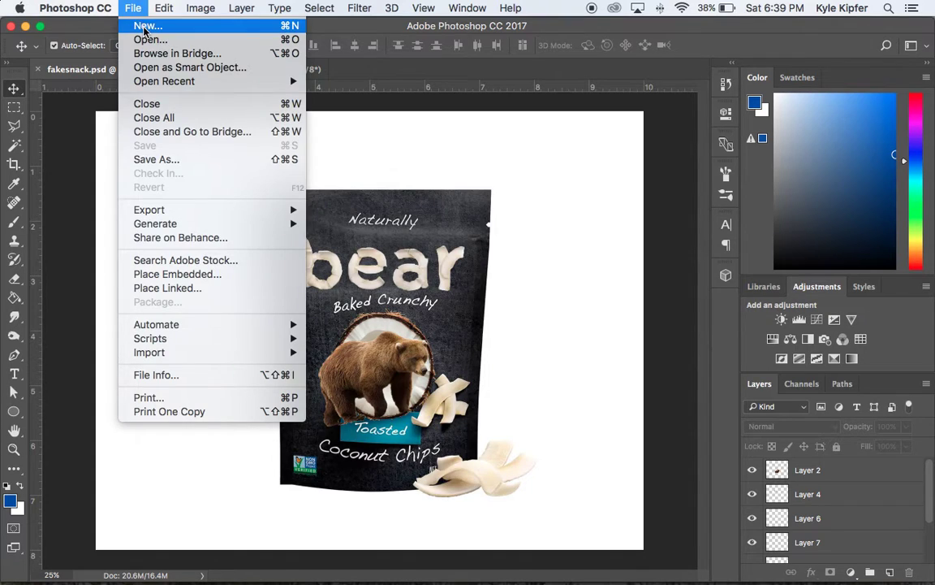
pyautogui.click(143, 29)
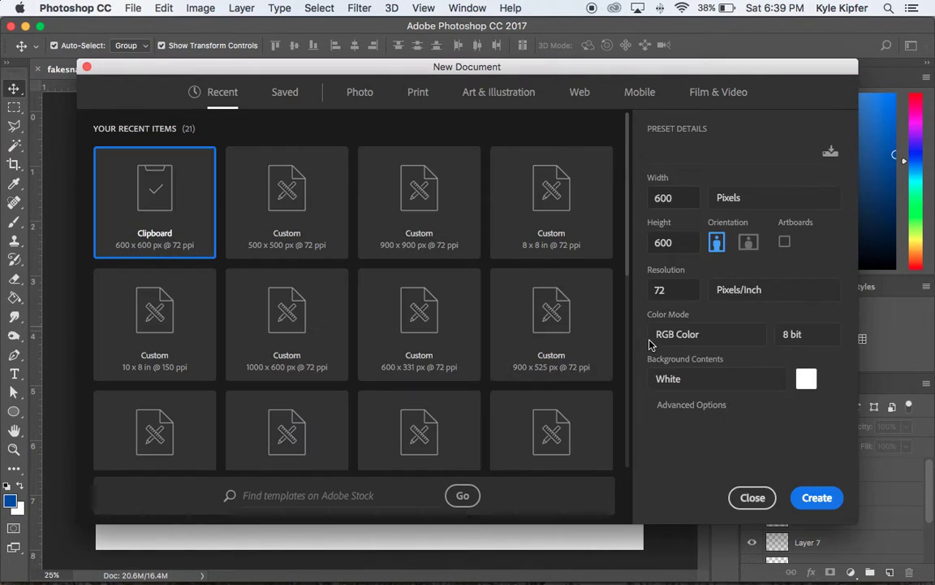
pyautogui.click(817, 497)
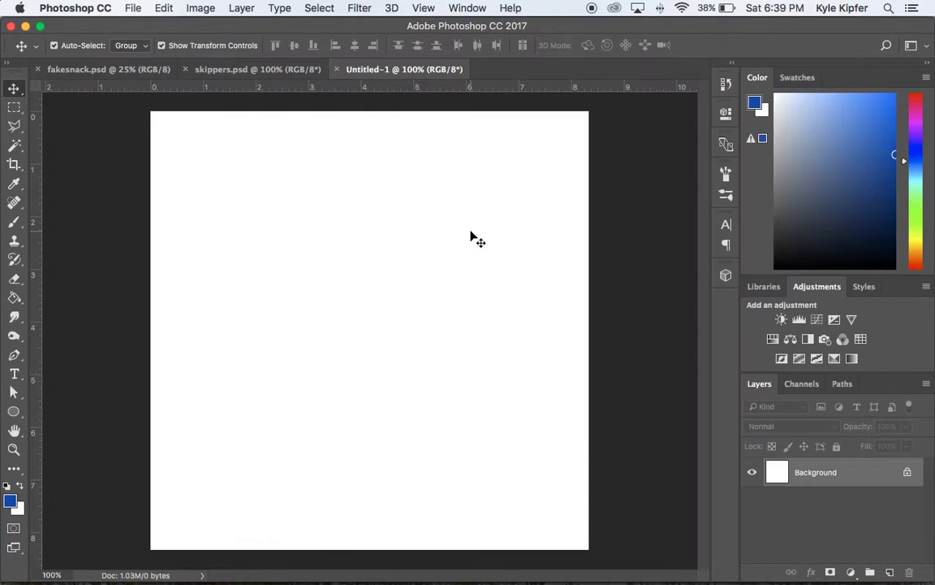
pyautogui.press('super+v')
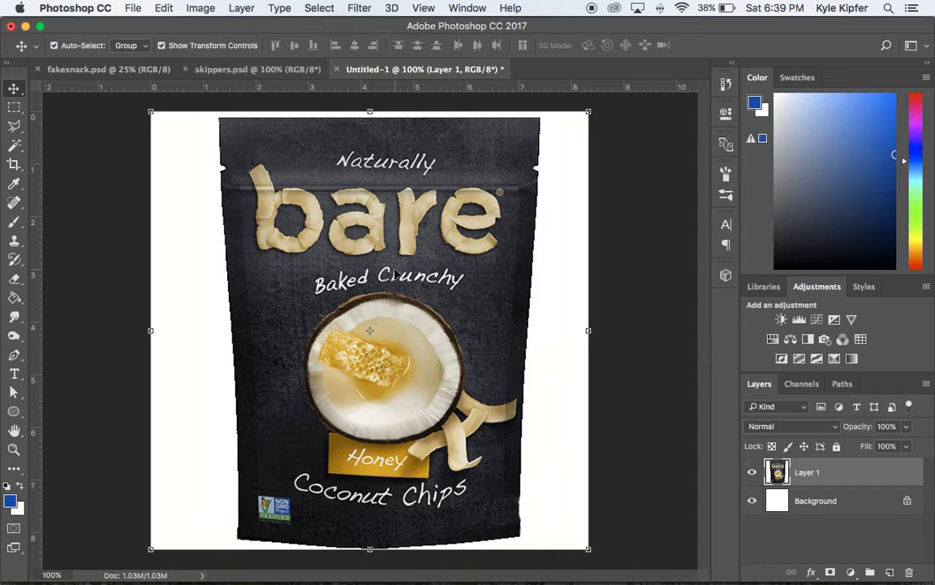
# - Lasso around the 'bare' lettering and copy it to a new Layer 2 with Cmd+J
pyautogui.click(14, 125)
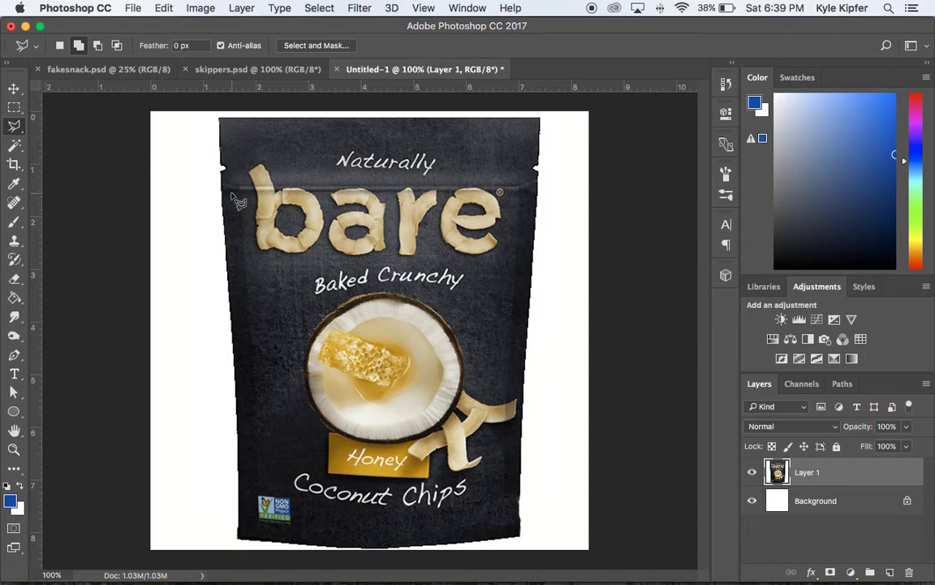
pyautogui.click(16, 128)
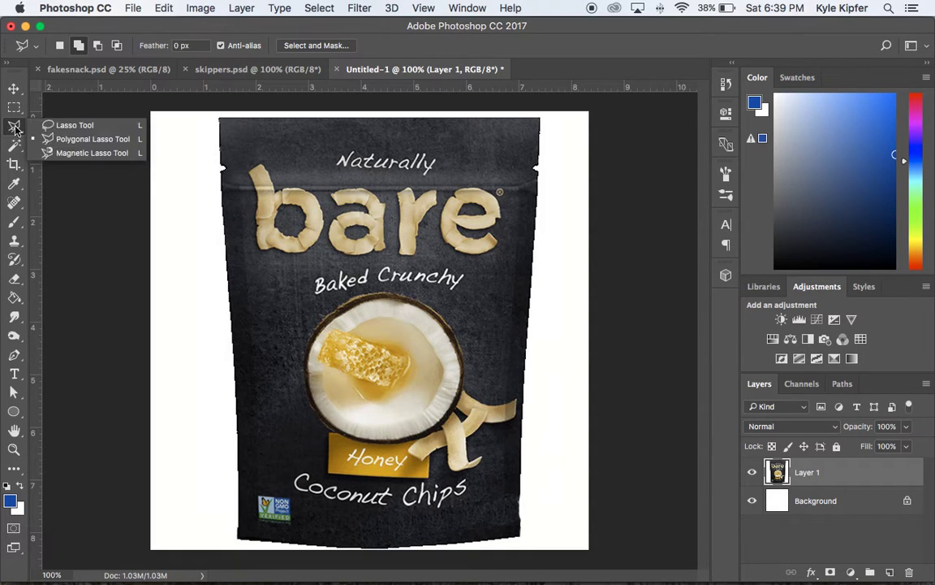
pyautogui.click(76, 128)
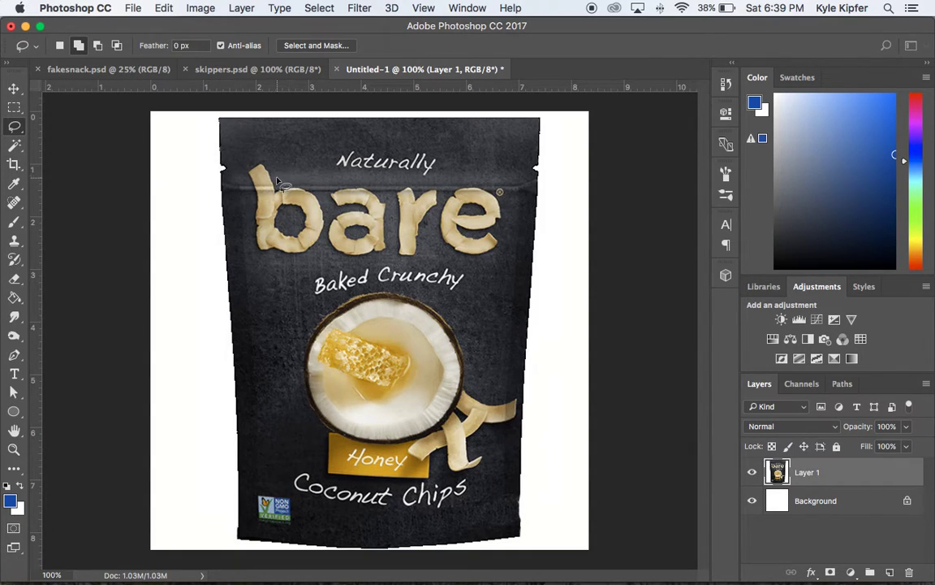
pyautogui.moveTo(278, 185)
pyautogui.mouseDown()
pyautogui.moveTo(258, 154)
pyautogui.moveTo(247, 159)
pyautogui.moveTo(257, 257)
pyautogui.moveTo(396, 262)
pyautogui.mouseUp()
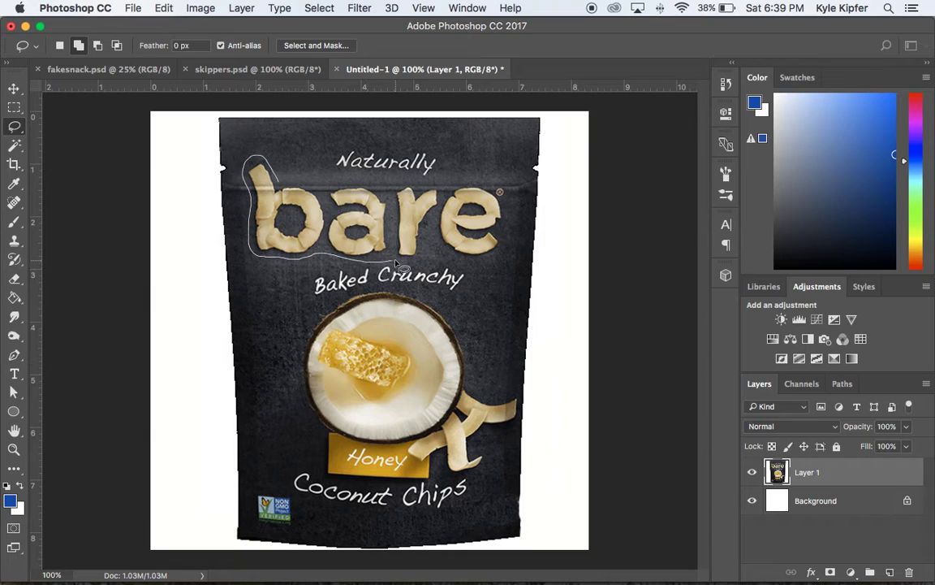
pyautogui.moveTo(487, 260)
pyautogui.mouseDown()
pyautogui.moveTo(506, 244)
pyautogui.moveTo(507, 203)
pyautogui.mouseUp()
pyautogui.moveTo(500, 195)
pyautogui.mouseDown()
pyautogui.moveTo(393, 180)
pyautogui.moveTo(379, 190)
pyautogui.moveTo(276, 183)
pyautogui.mouseUp()
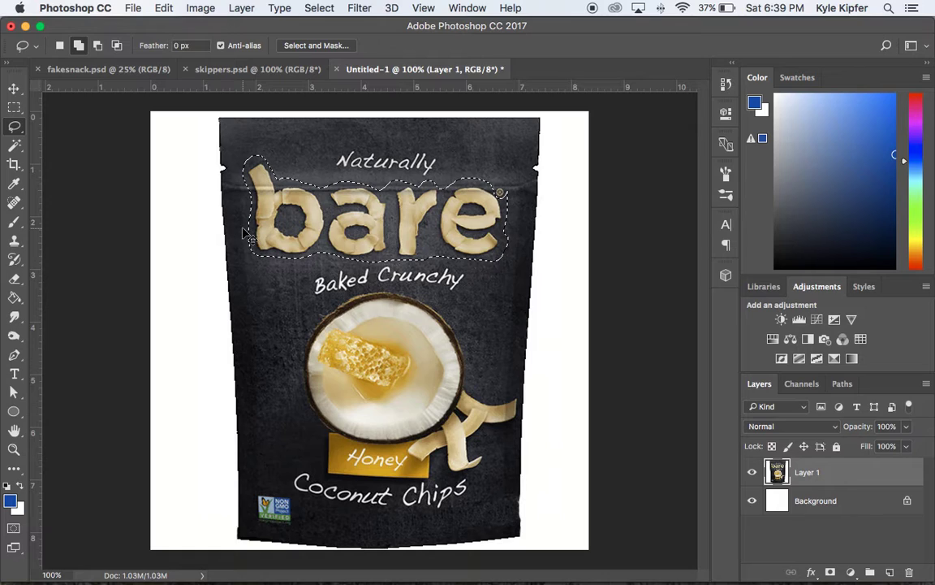
pyautogui.hotkey('ctrl', 'j')
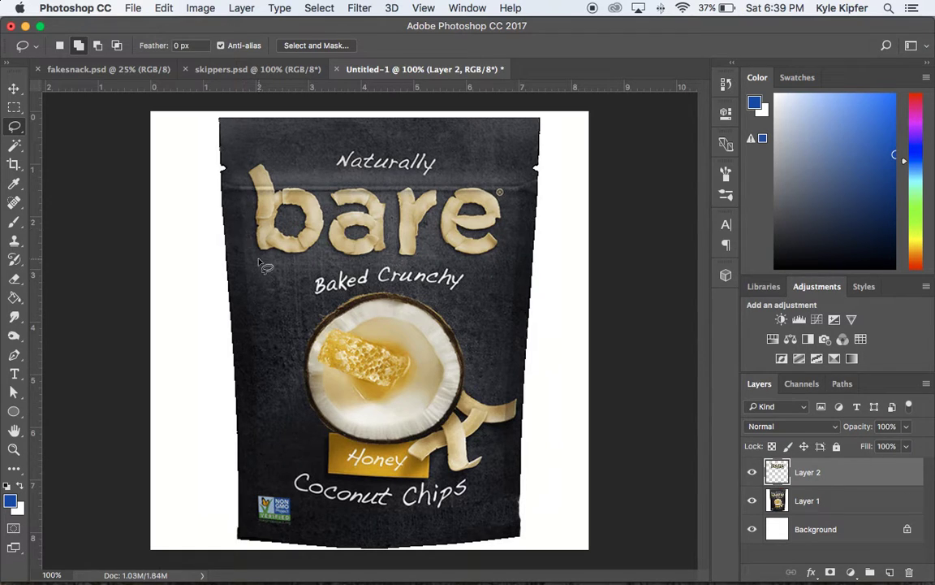
# - Hide the copied lettering Layer 2 and lasso around the bare lettering again
pyautogui.click(752, 501)
pyautogui.click(752, 501)
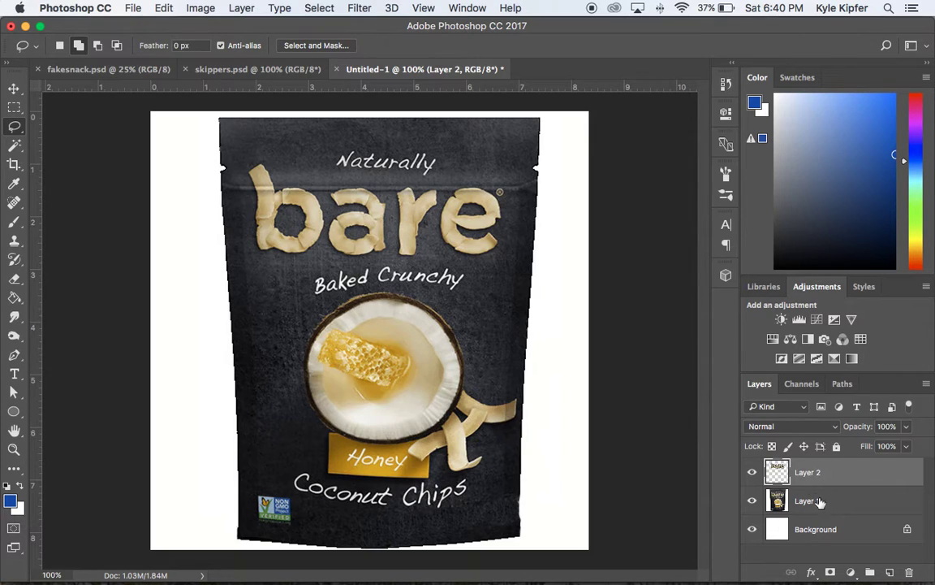
pyautogui.click(753, 473)
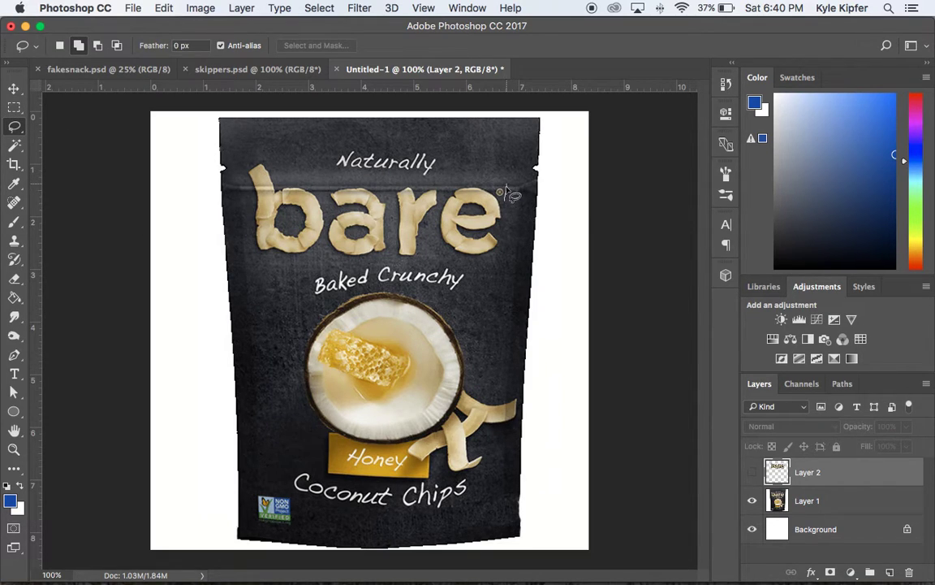
pyautogui.moveTo(490, 189)
pyautogui.mouseDown()
pyautogui.moveTo(309, 179)
pyautogui.moveTo(245, 155)
pyautogui.moveTo(241, 176)
pyautogui.moveTo(249, 224)
pyautogui.moveTo(272, 262)
pyautogui.moveTo(371, 270)
pyautogui.moveTo(487, 259)
pyautogui.moveTo(503, 233)
pyautogui.moveTo(475, 207)
pyautogui.moveTo(470, 185)
pyautogui.mouseUp()
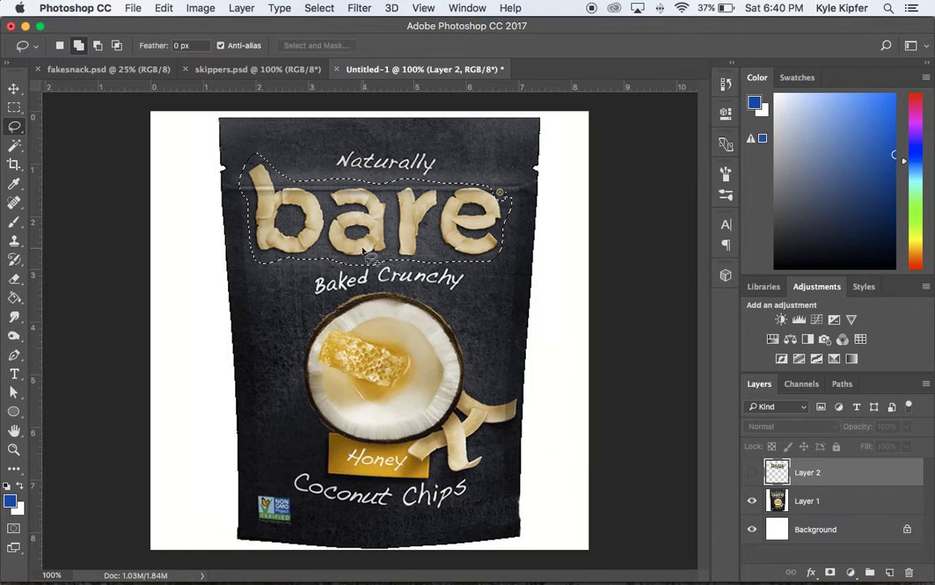
# - Try moving the selected lettering and dismiss the hidden-layer warnings
pyautogui.click(16, 87)
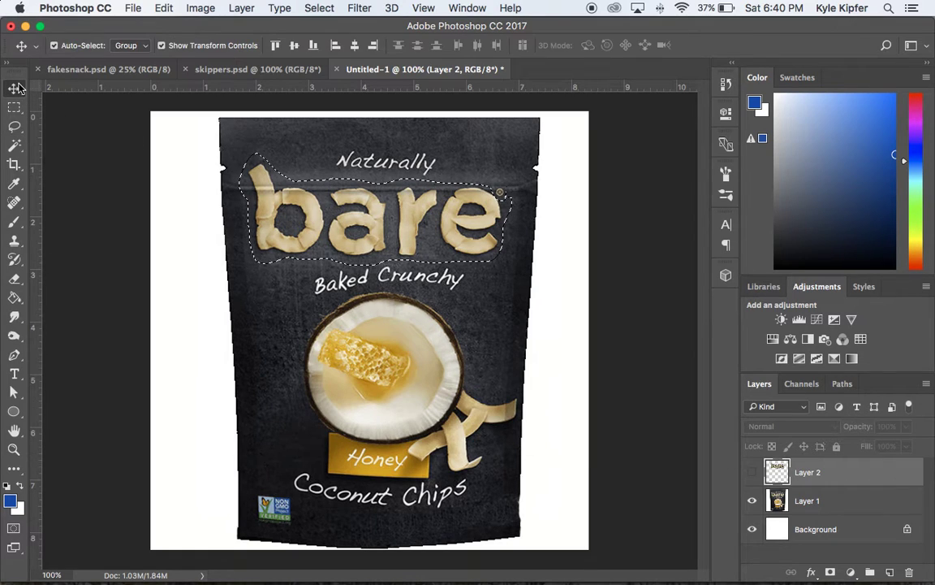
pyautogui.click(357, 234)
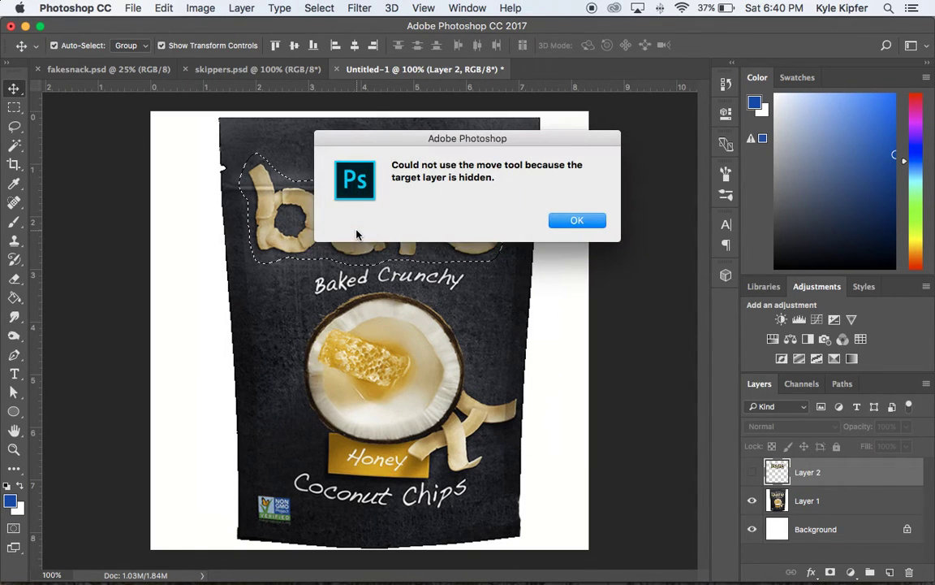
pyautogui.click(591, 227)
pyautogui.click(376, 247)
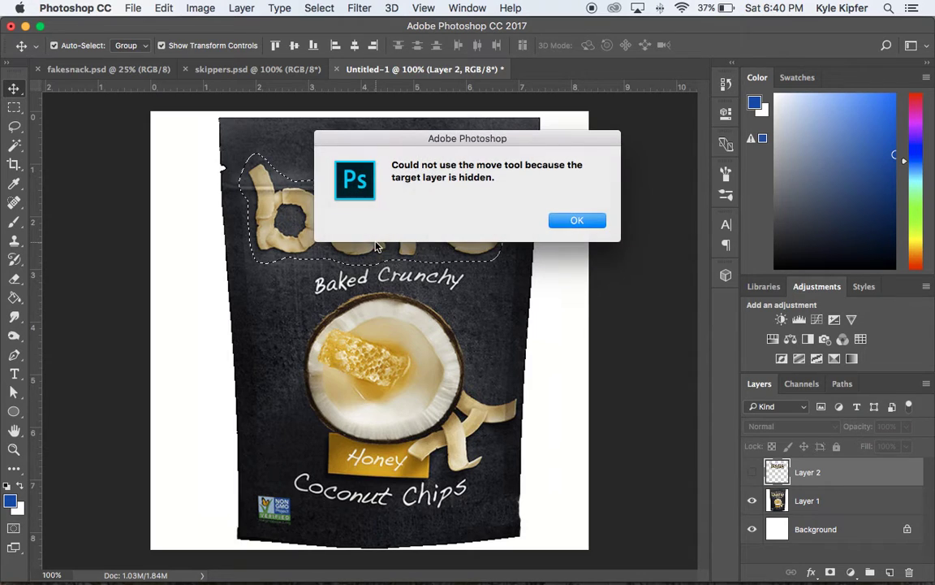
pyautogui.click(555, 223)
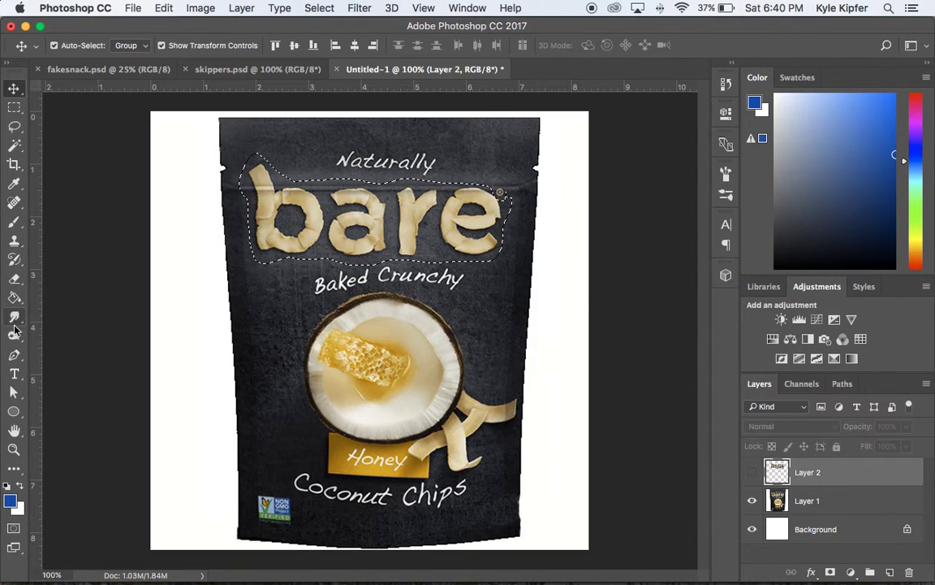
# - Make the bag image Layer 1 active and switch to the Move tool
pyautogui.click(14, 297)
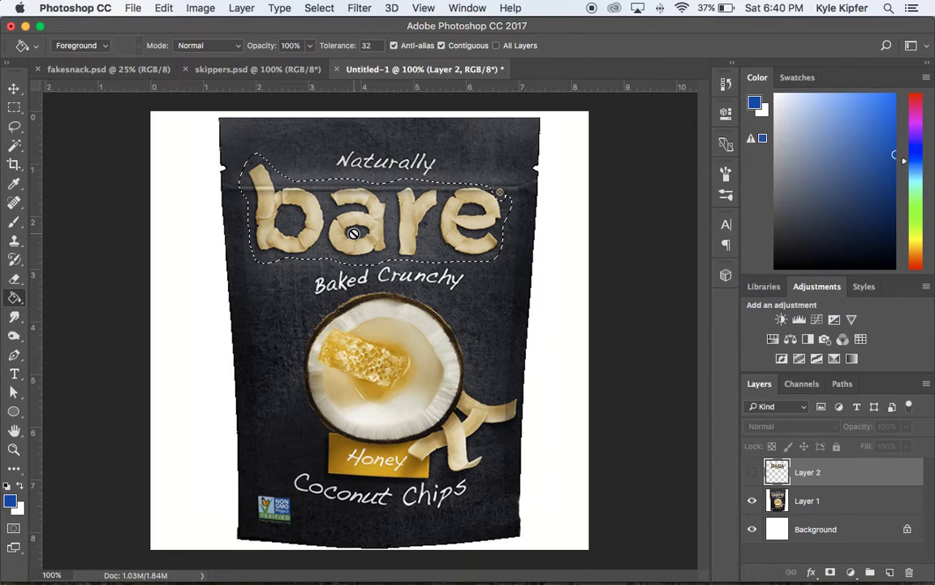
pyautogui.rightClick(384, 238)
pyautogui.click(635, 249)
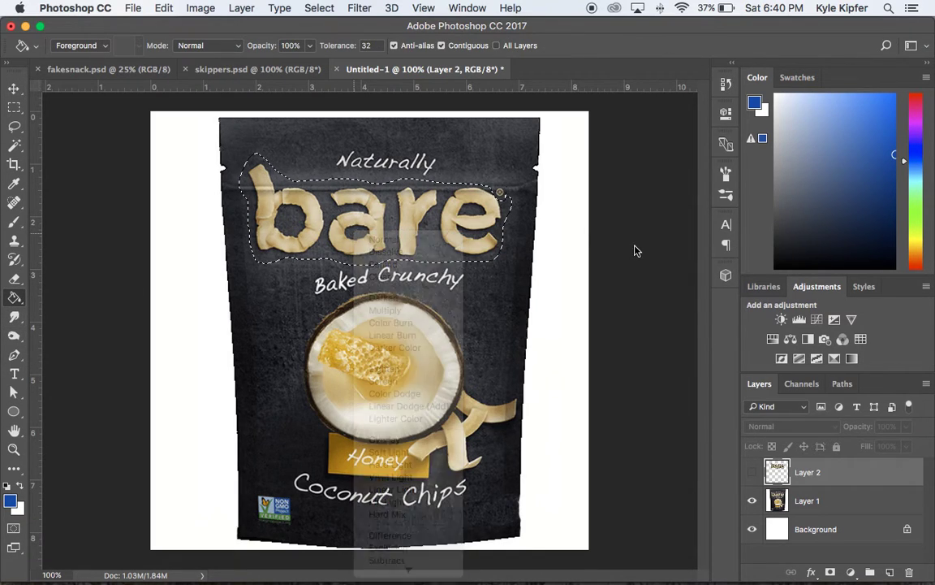
pyautogui.click(842, 506)
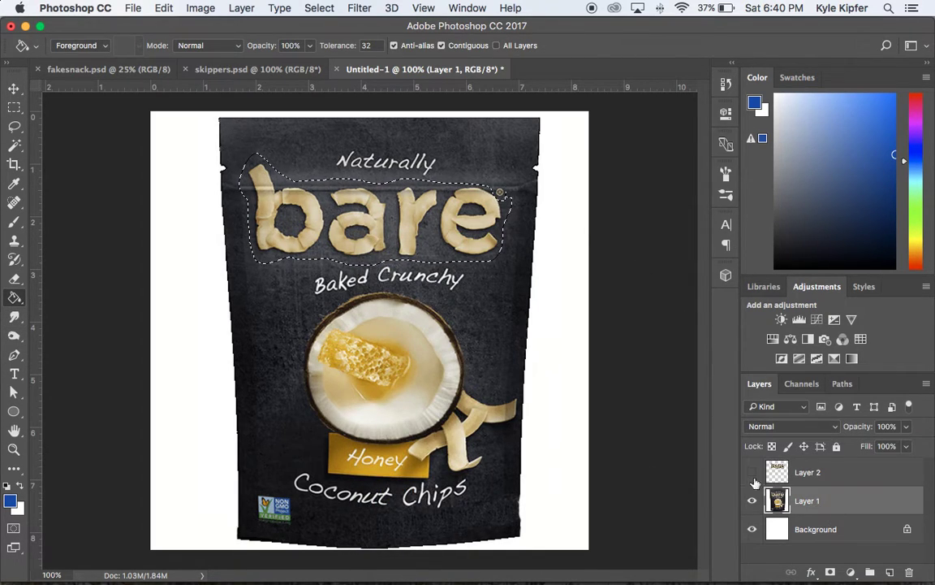
pyautogui.rightClick(369, 233)
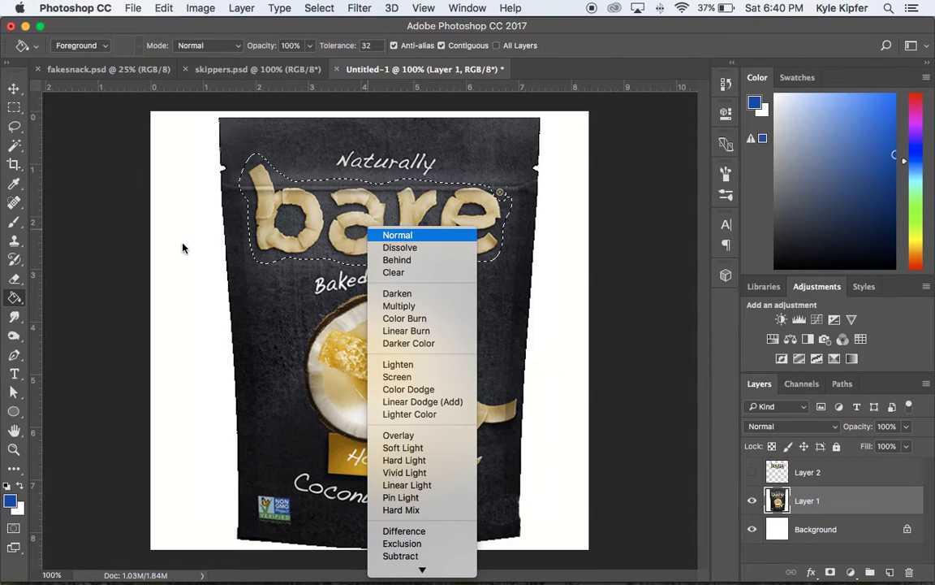
pyautogui.click(118, 223)
pyautogui.press('v')
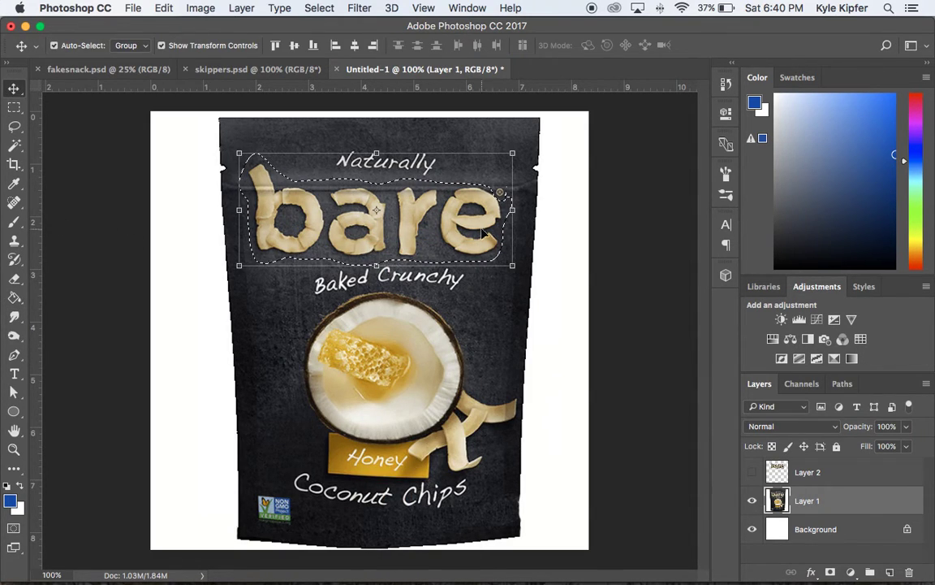
pyautogui.rightClick(378, 228)
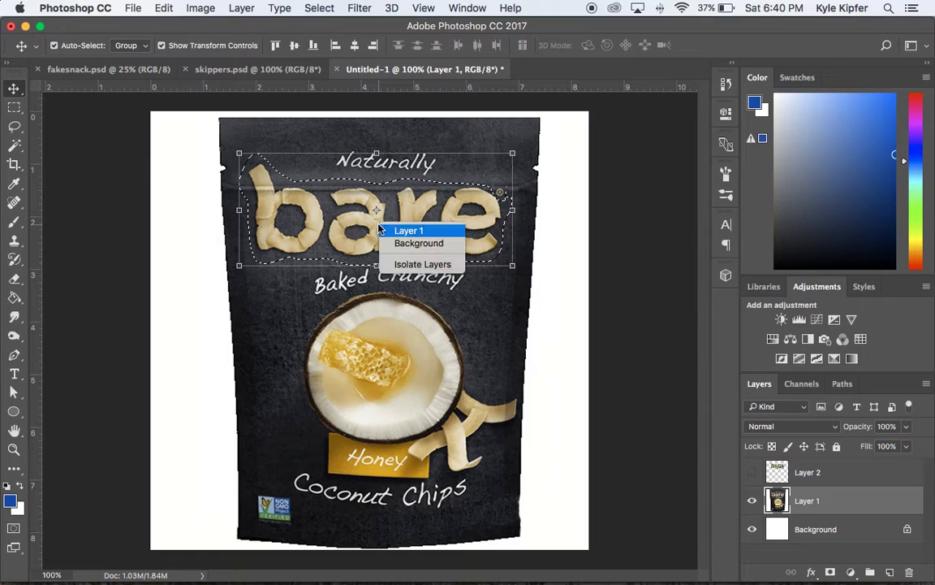
# - Dismiss the layer lists and return to the Lasso tool
pyautogui.click(74, 221)
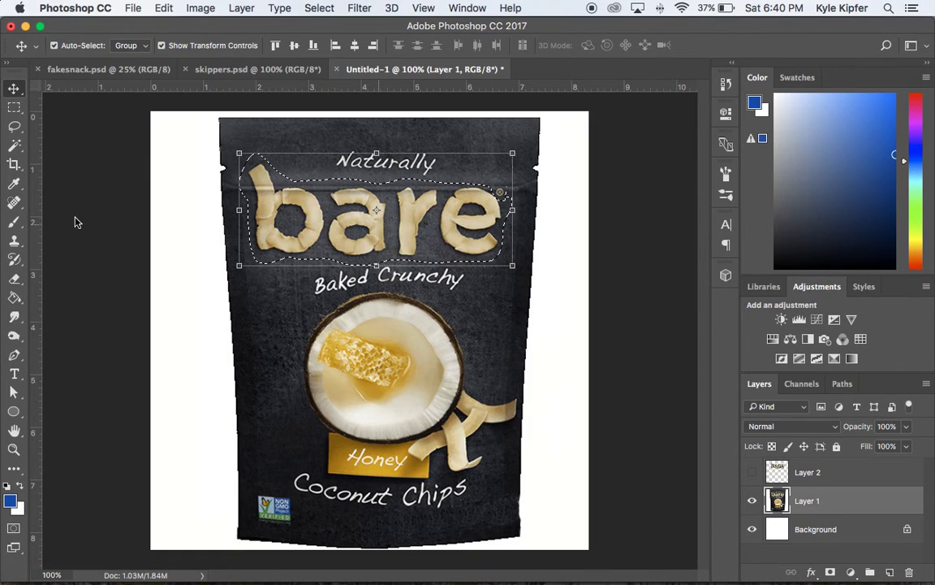
pyautogui.rightClick(378, 246)
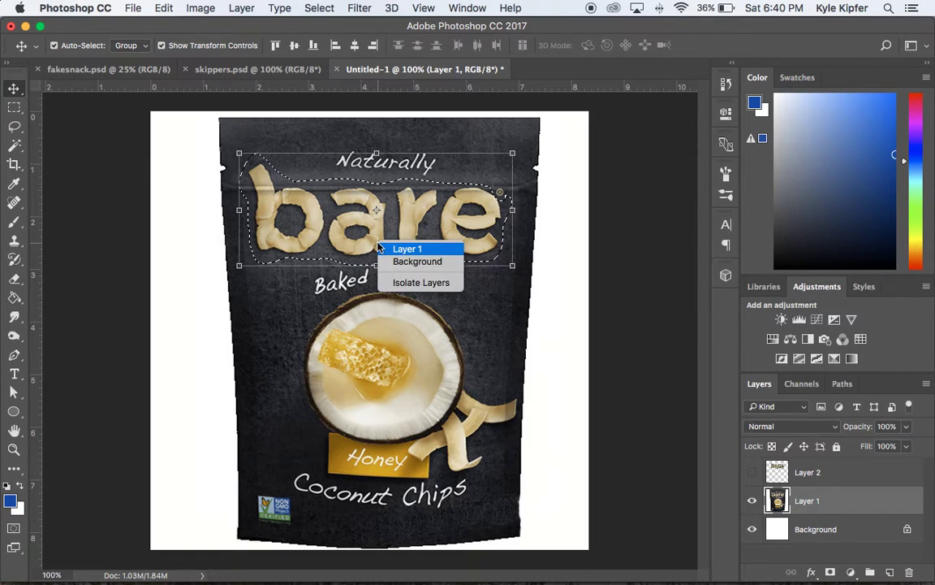
pyautogui.click(130, 216)
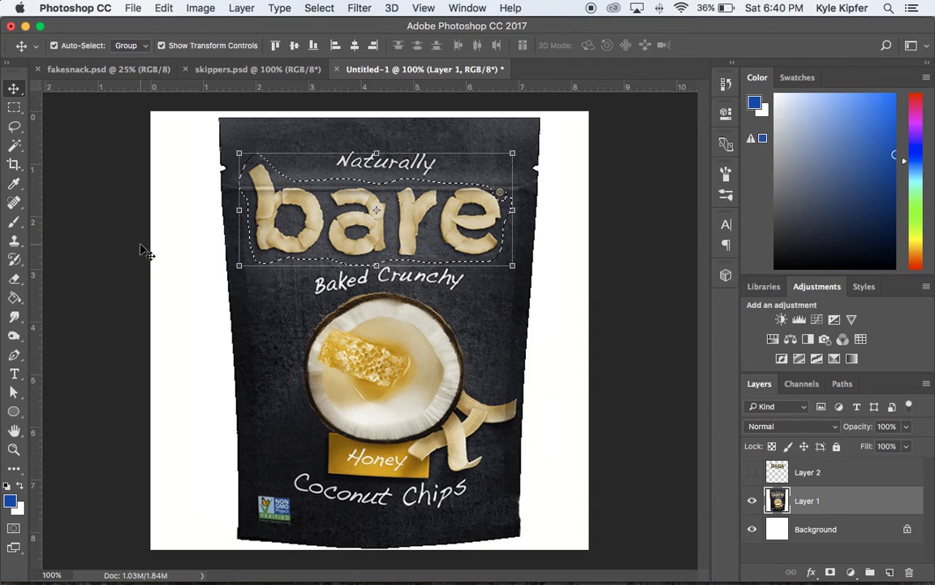
pyautogui.click(14, 125)
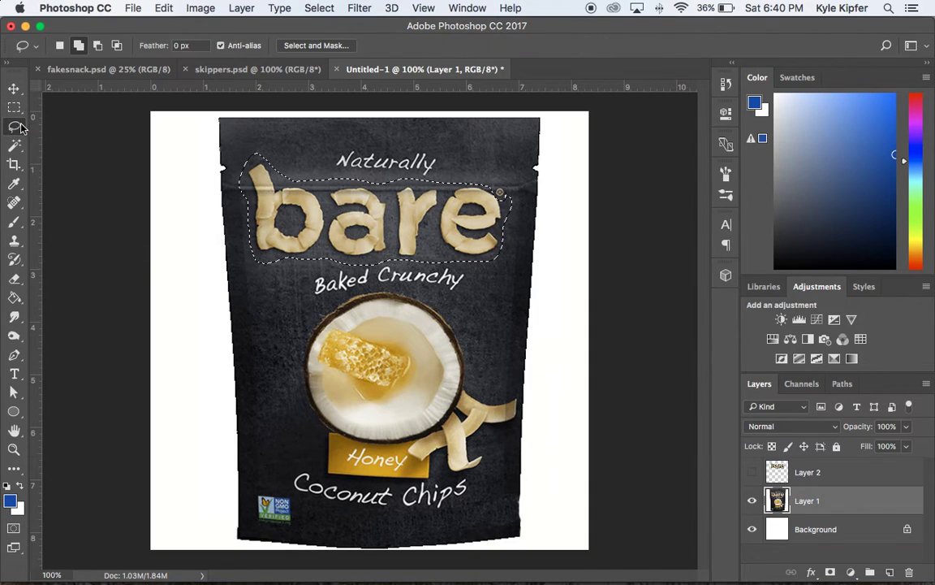
# - Fill the selected logo area with Content-Aware fill, then deselect
pyautogui.rightClick(355, 239)
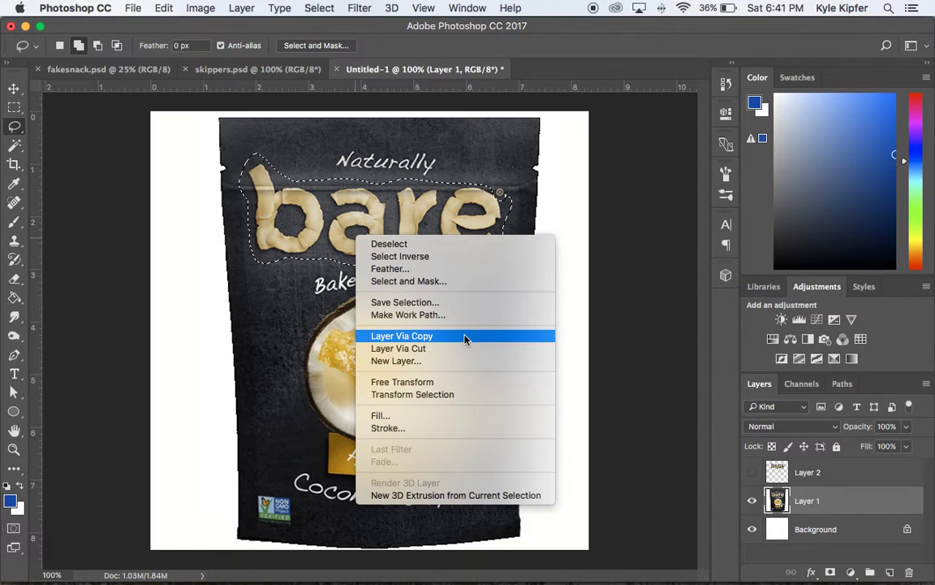
pyautogui.click(428, 418)
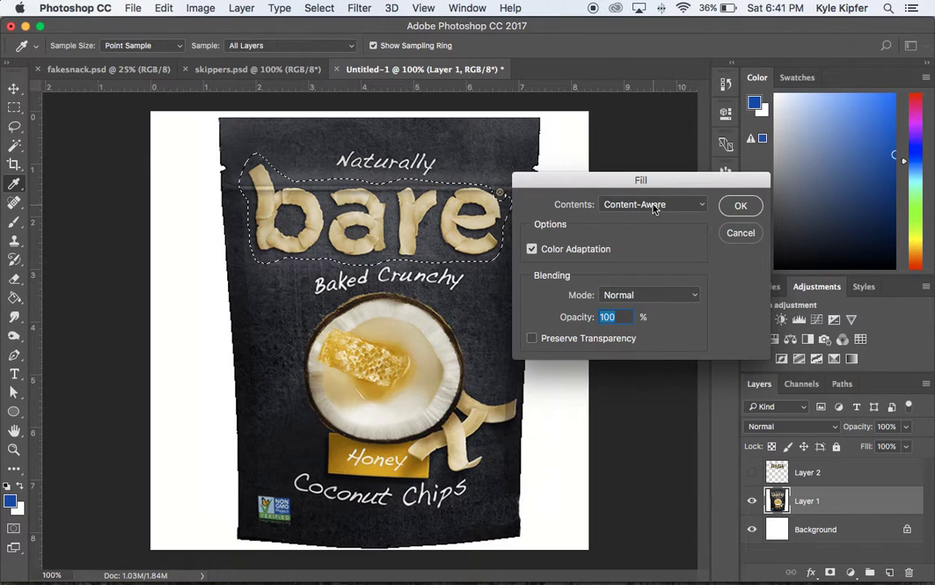
pyautogui.click(703, 206)
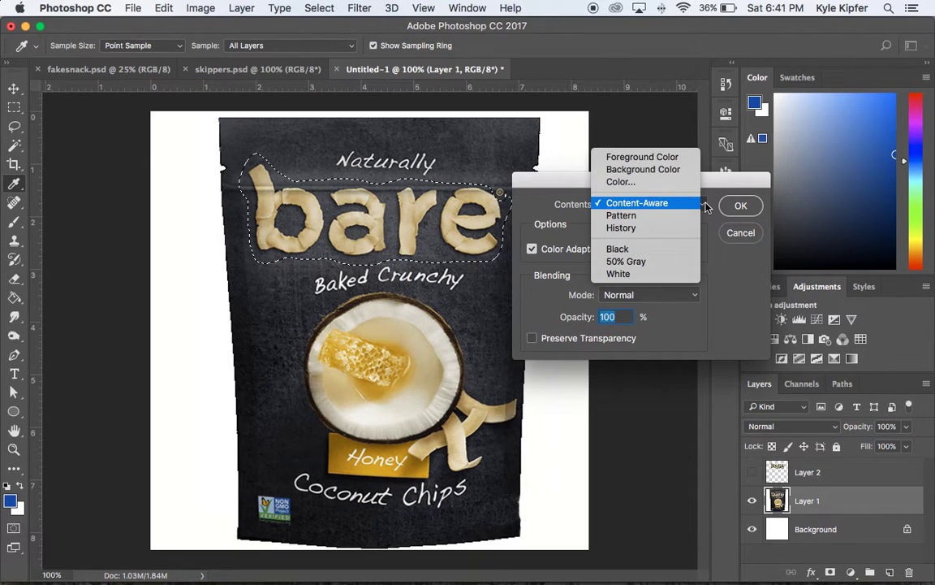
pyautogui.click(641, 203)
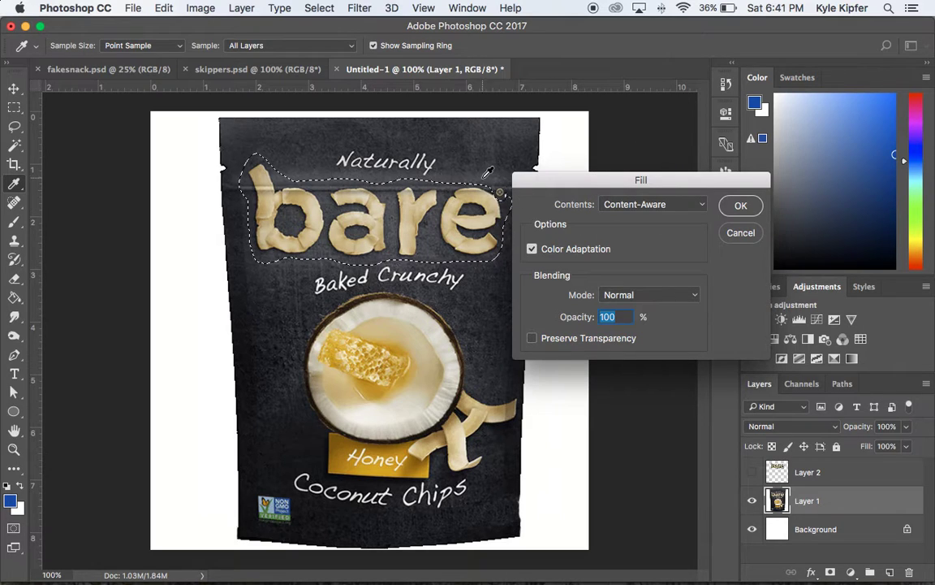
pyautogui.click(742, 205)
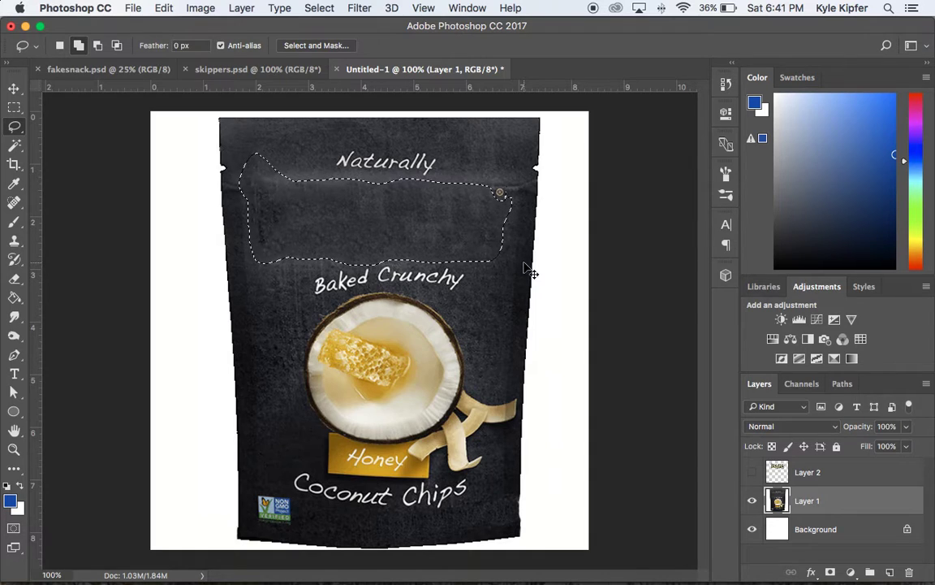
pyautogui.press('super+d')
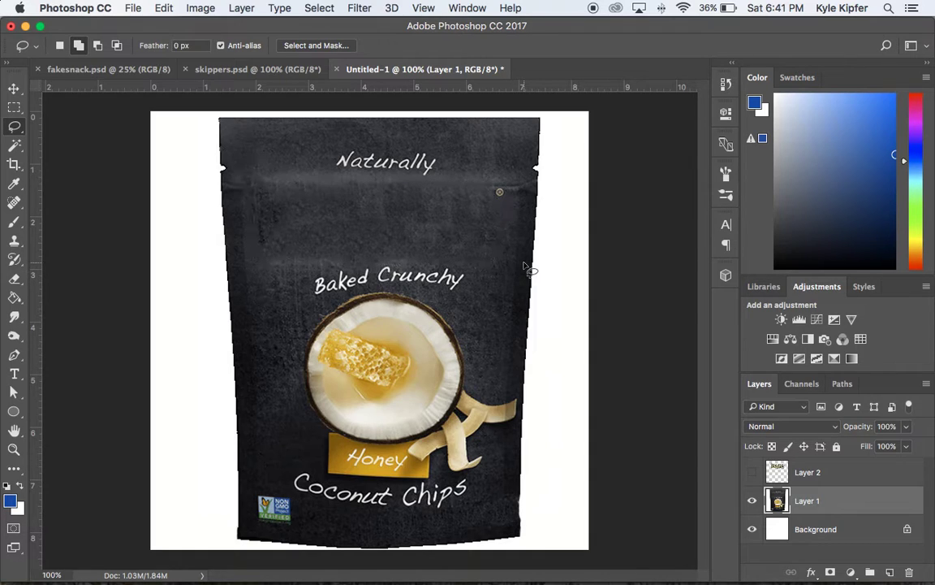
# - Show Layer 2, hide Layer 1, and choose the Quick Selection Tool
pyautogui.click(753, 473)
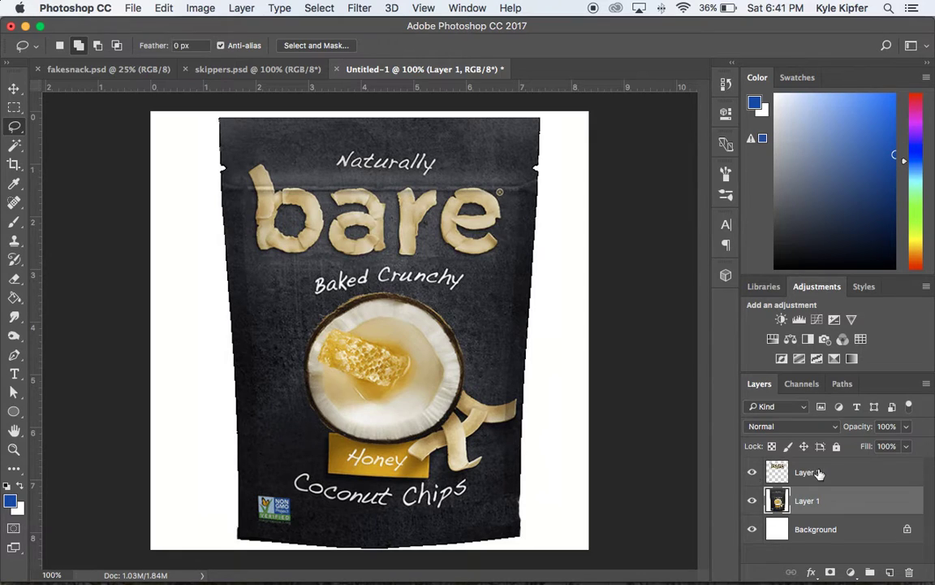
pyautogui.click(753, 501)
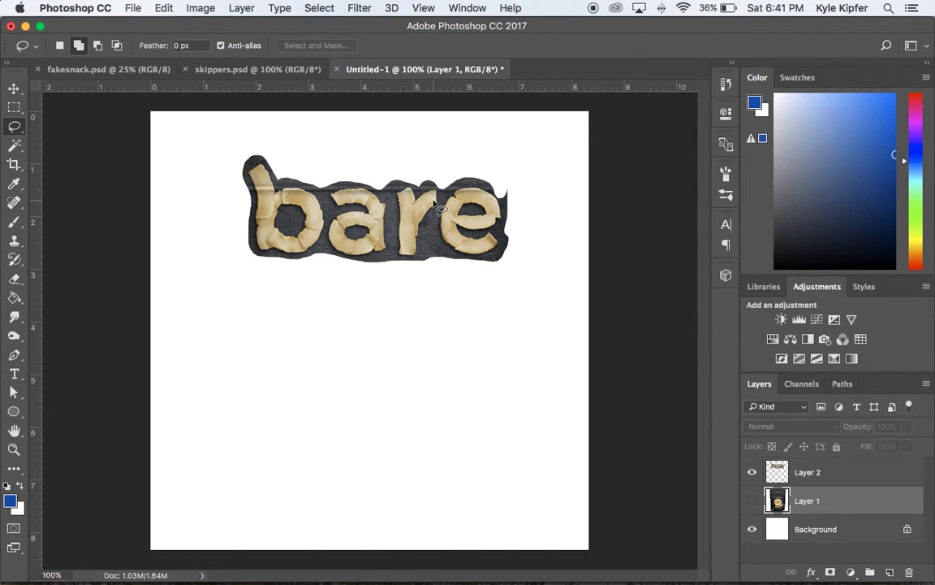
pyautogui.click(15, 144)
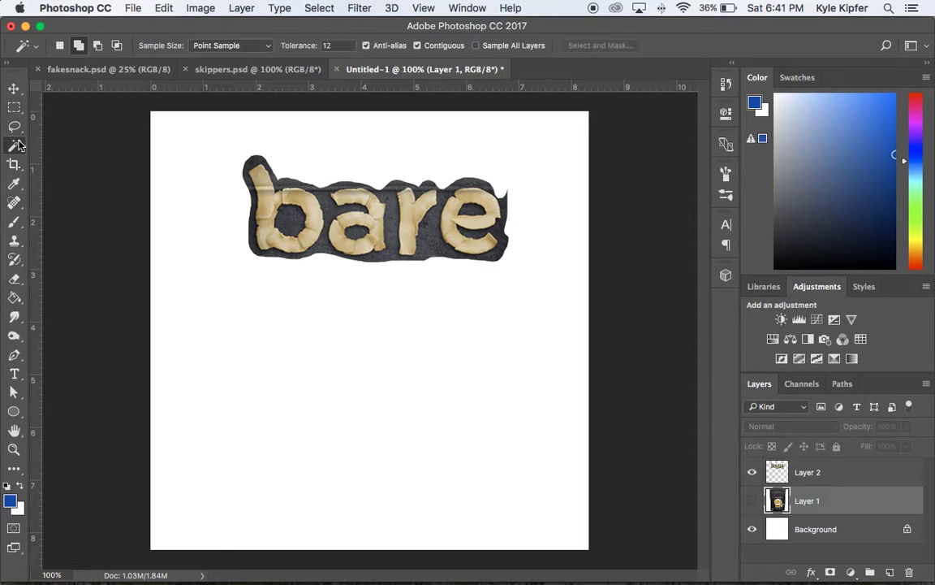
pyautogui.click(78, 146)
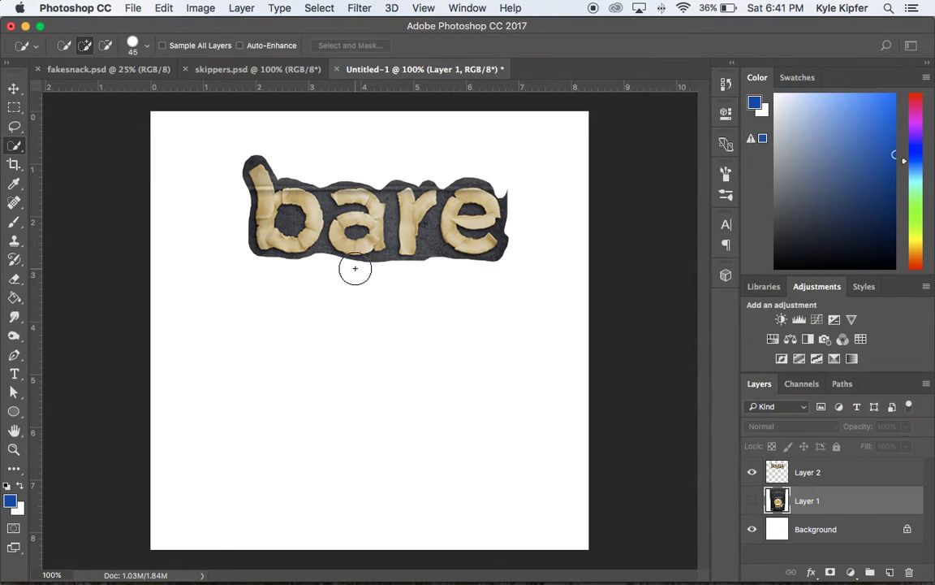
# - Zoom in on the bare lettering and open the selection brush settings
pyautogui.press('z')
pyautogui.click(302, 199)
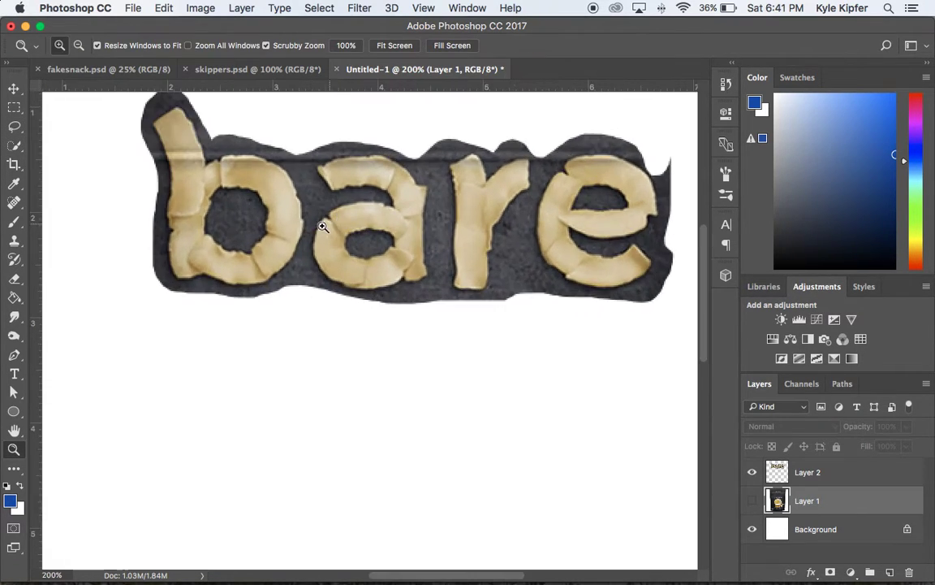
pyautogui.click(292, 223)
pyautogui.hscroll(-3, 292, 225)
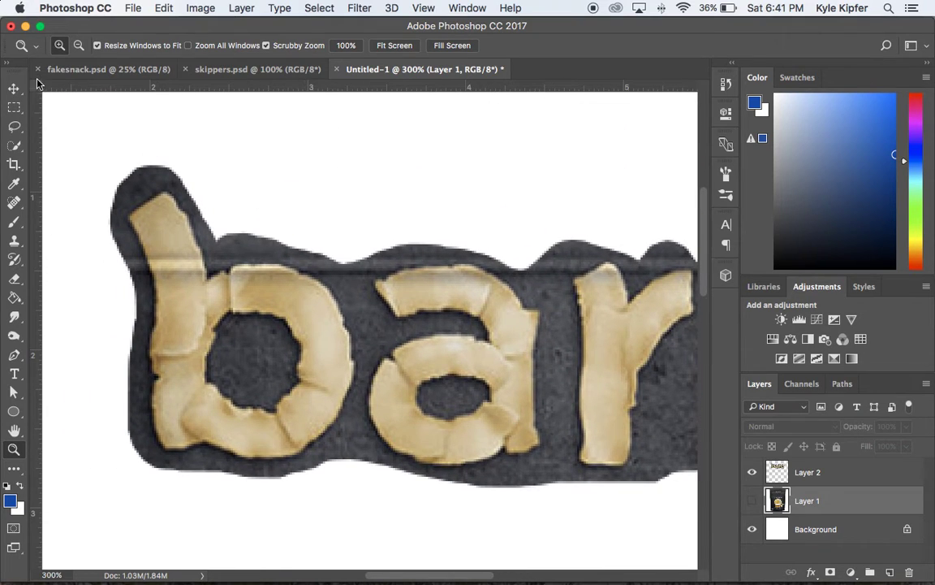
pyautogui.click(14, 146)
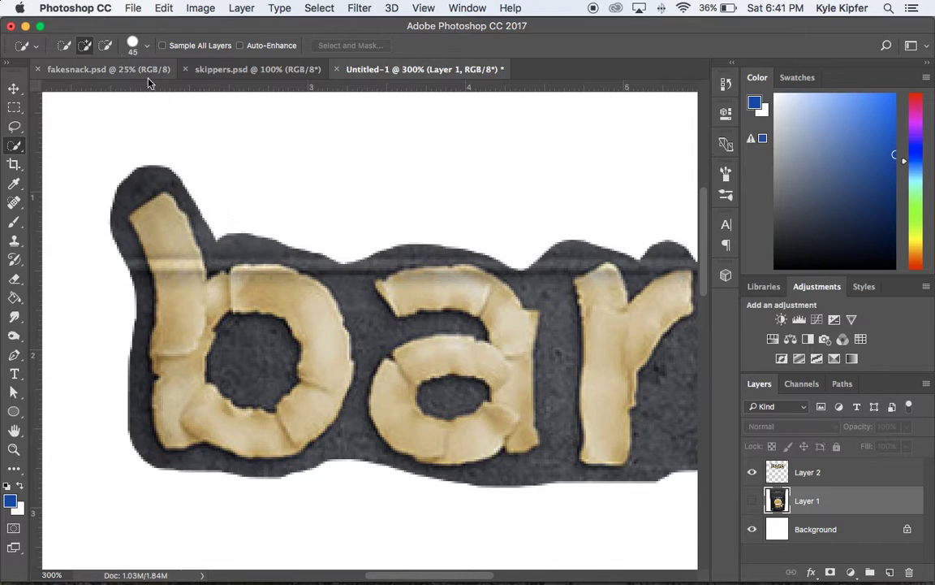
pyautogui.click(147, 45)
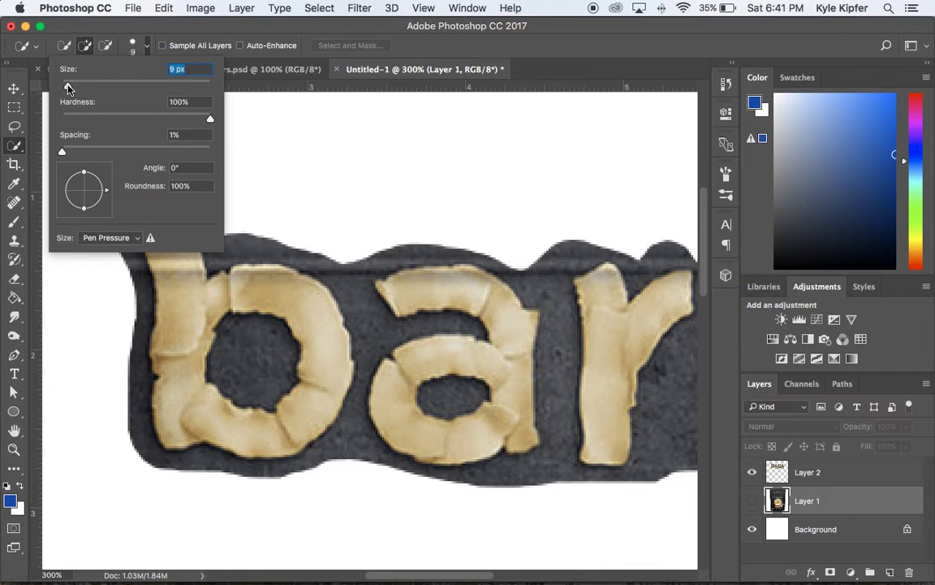
# - Set the Quick Selection brush to 7 px and make Layer 2 the active layer
pyautogui.moveTo(68, 87); pyautogui.dragTo(67, 88)
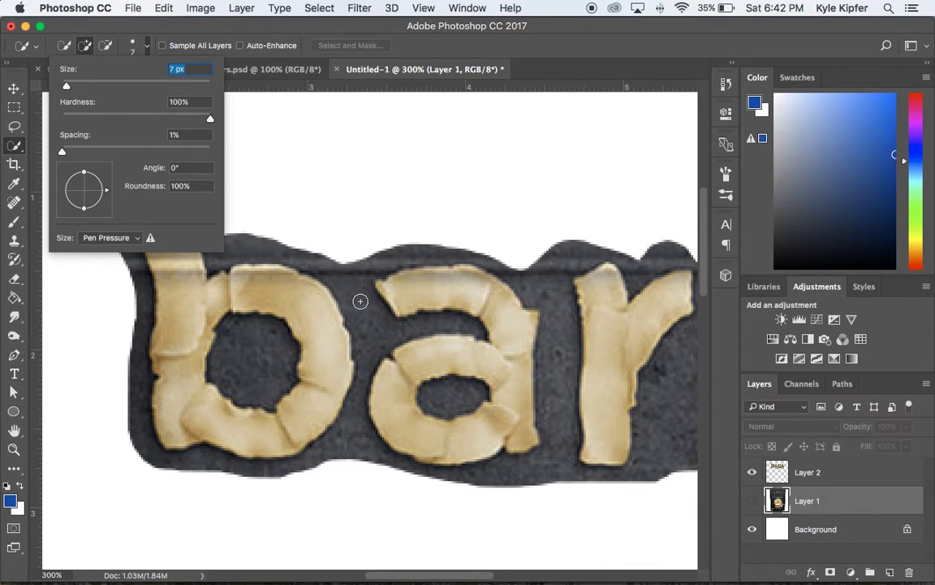
pyautogui.moveTo(360, 301)
pyautogui.mouseDown()
pyautogui.moveTo(326, 269)
pyautogui.moveTo(281, 253)
pyautogui.mouseUp()
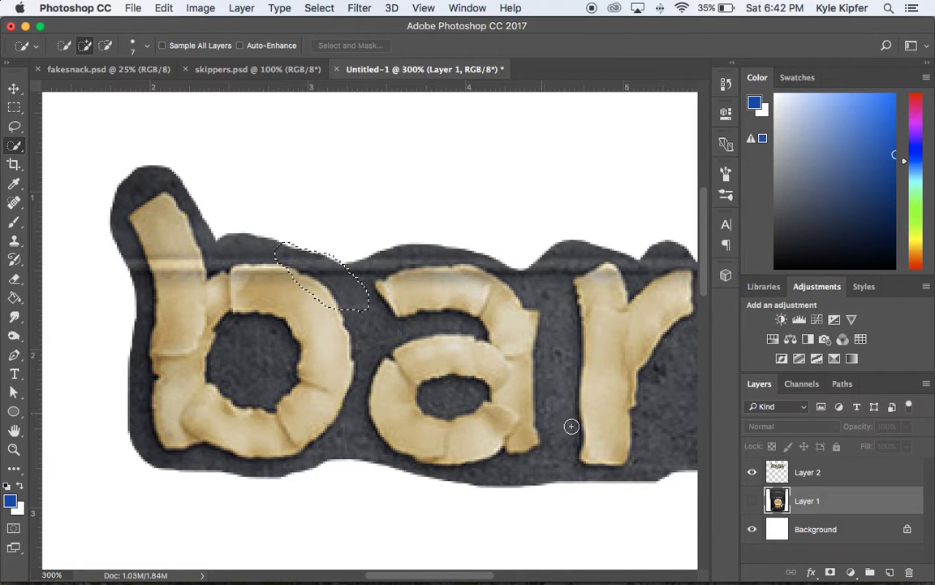
pyautogui.press('super+d')
pyautogui.click(829, 481)
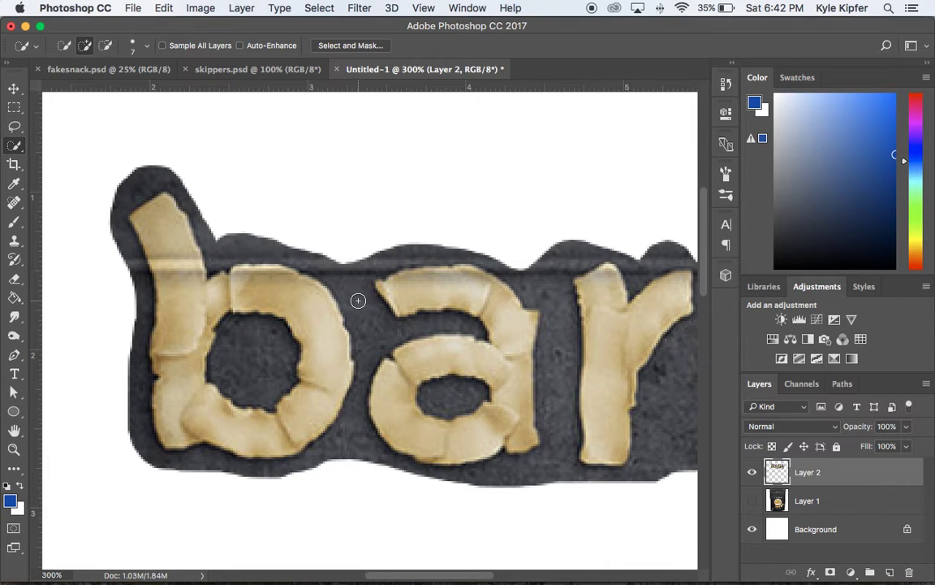
# - Select the dark backing around 'b' and 'a', including their holes
pyautogui.moveTo(358, 301); pyautogui.dragTo(339, 277)
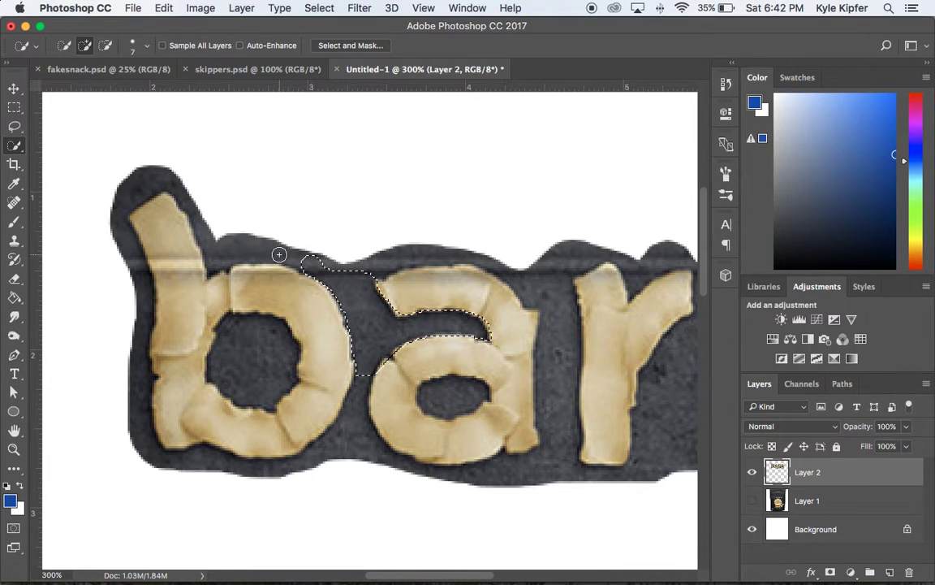
pyautogui.moveTo(271, 252)
pyautogui.mouseDown()
pyautogui.moveTo(224, 246)
pyautogui.moveTo(139, 275)
pyautogui.moveTo(143, 367)
pyautogui.moveTo(163, 438)
pyautogui.mouseUp()
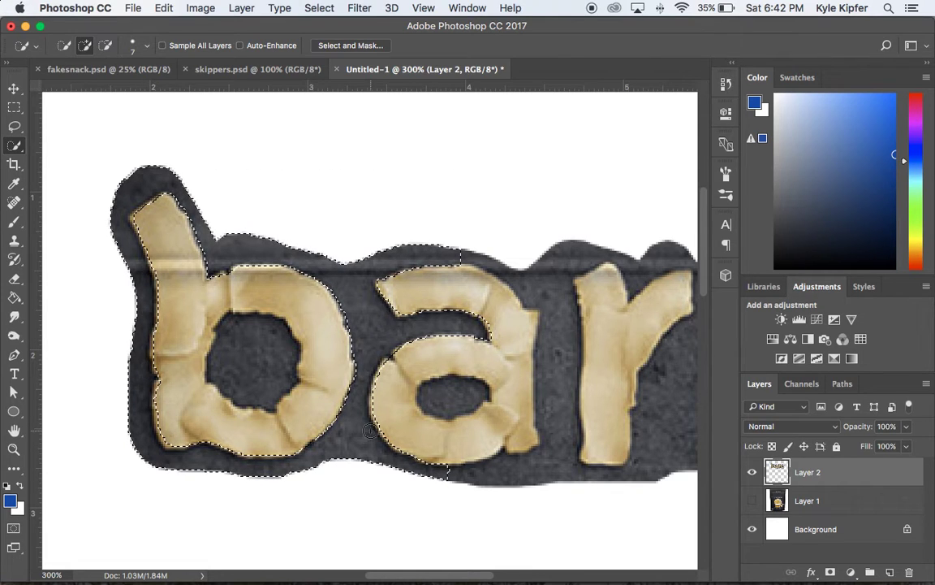
pyautogui.moveTo(248, 337)
pyautogui.mouseDown()
pyautogui.moveTo(263, 353)
pyautogui.moveTo(240, 347)
pyautogui.mouseUp()
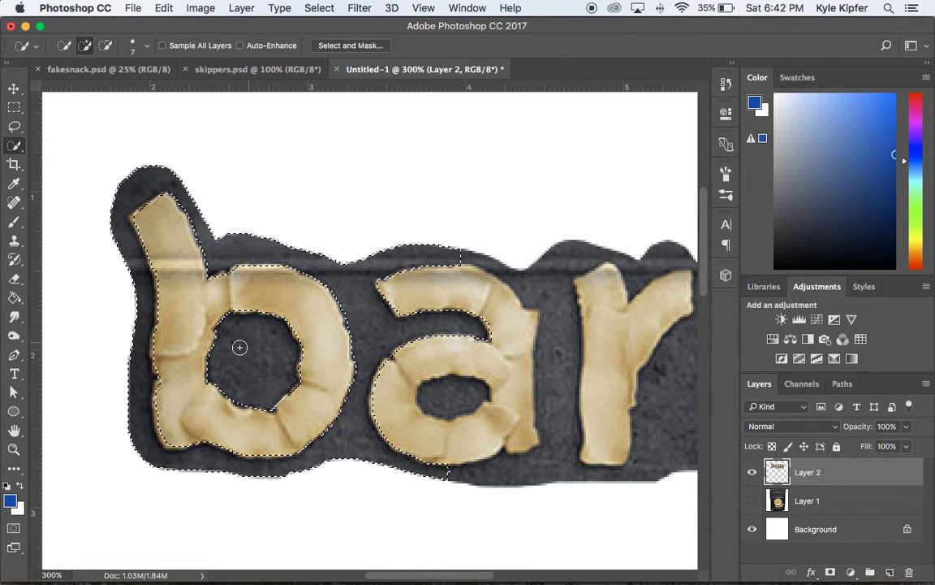
pyautogui.click(452, 403)
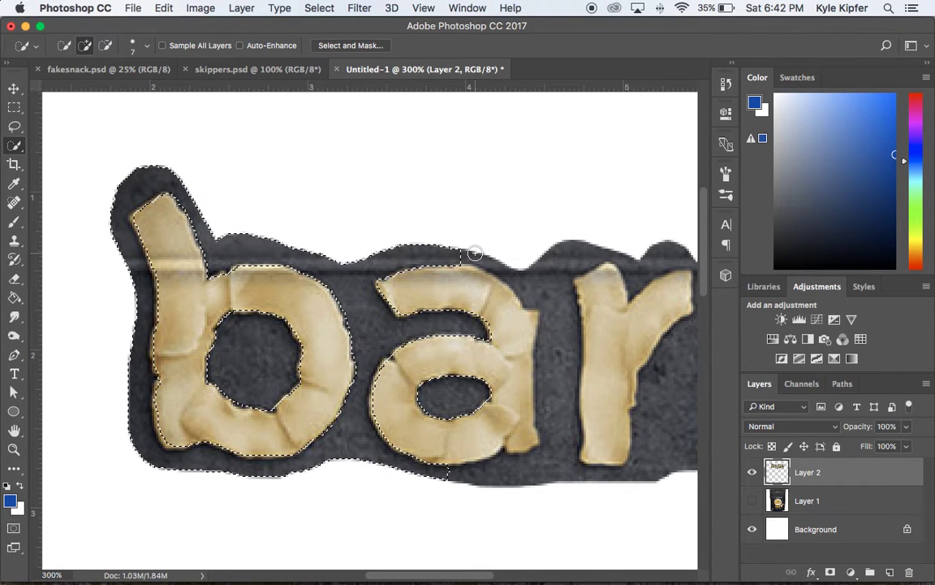
pyautogui.click(475, 258)
pyautogui.moveTo(501, 268)
pyautogui.mouseDown()
pyautogui.moveTo(534, 288)
pyautogui.moveTo(549, 359)
pyautogui.moveTo(544, 426)
pyautogui.mouseUp()
# - Add the dark area around 'r' and 'e', undoing the spill into the background
pyautogui.hscroll(6, 553, 463)
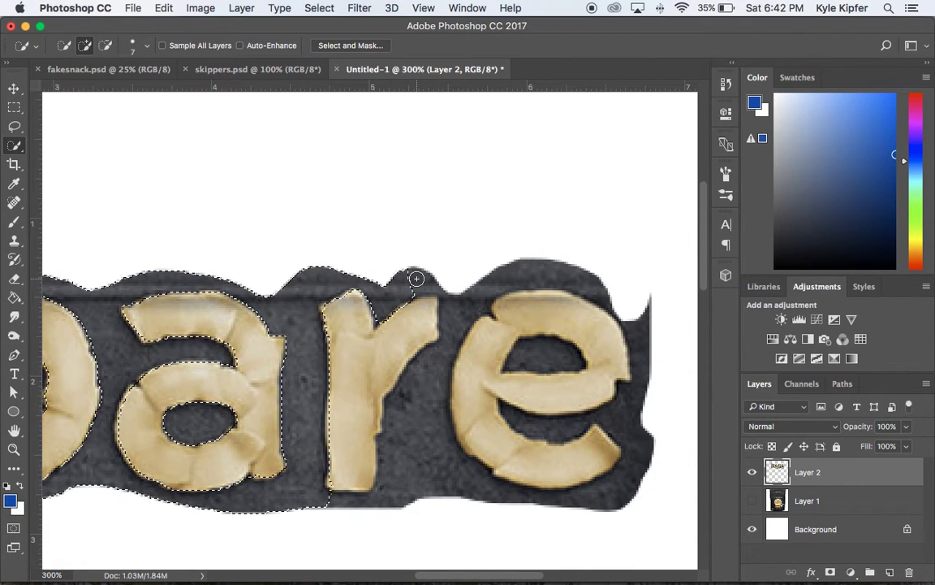
pyautogui.moveTo(416, 275); pyautogui.dragTo(469, 331)
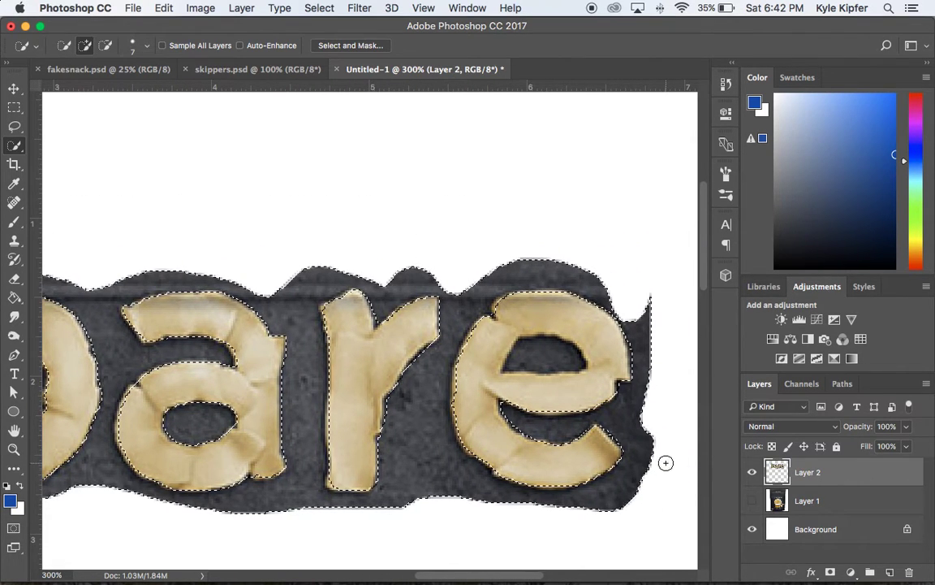
pyautogui.click(565, 366)
pyautogui.press('super+z')
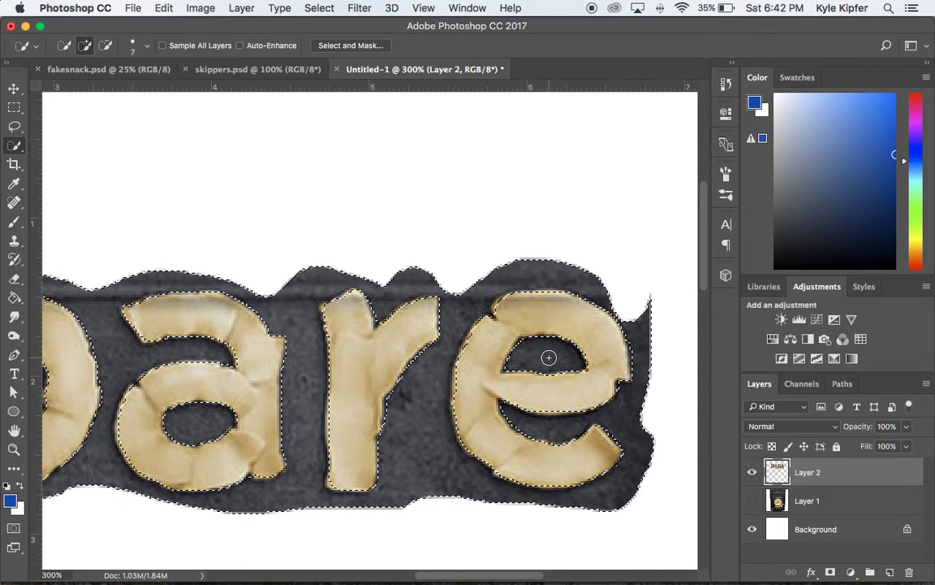
pyautogui.hscroll(-10, 509, 348)
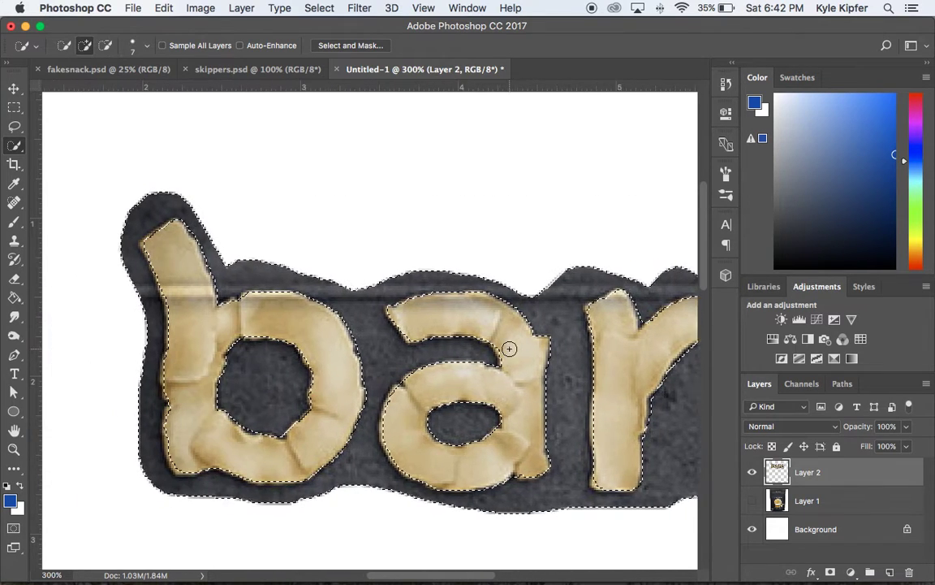
pyautogui.hscroll(10, 509, 348)
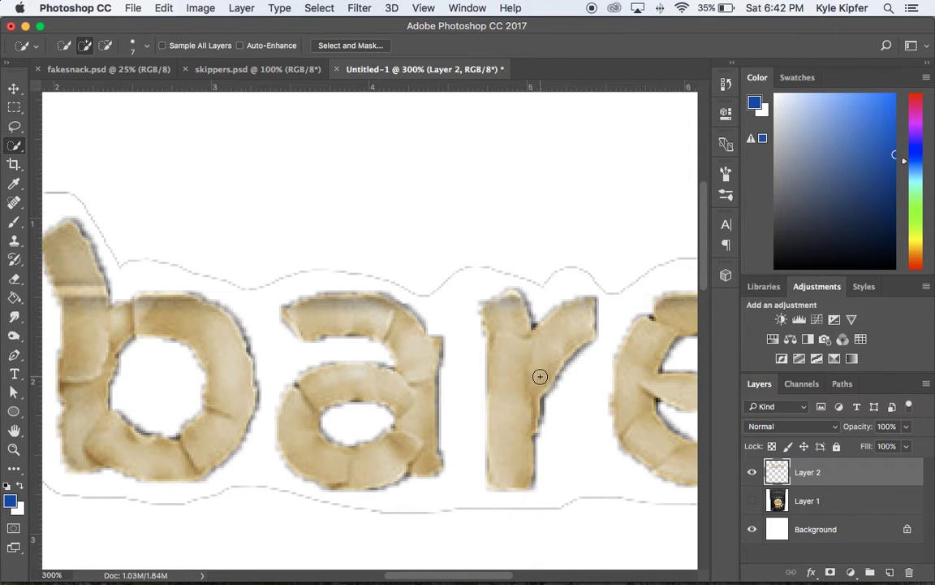
# - Zoom out, set the Eraser to 19 px, and erase the grey halo around the 'b'
pyautogui.press('z')
pyautogui.keyDown('alt'); pyautogui.click(388, 341); pyautogui.keyUp('alt')
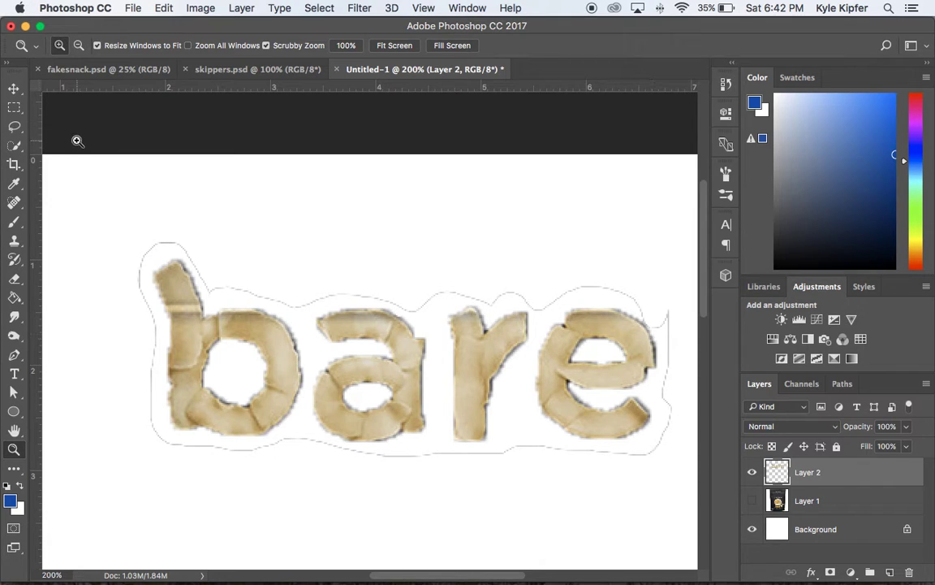
pyautogui.click(14, 279)
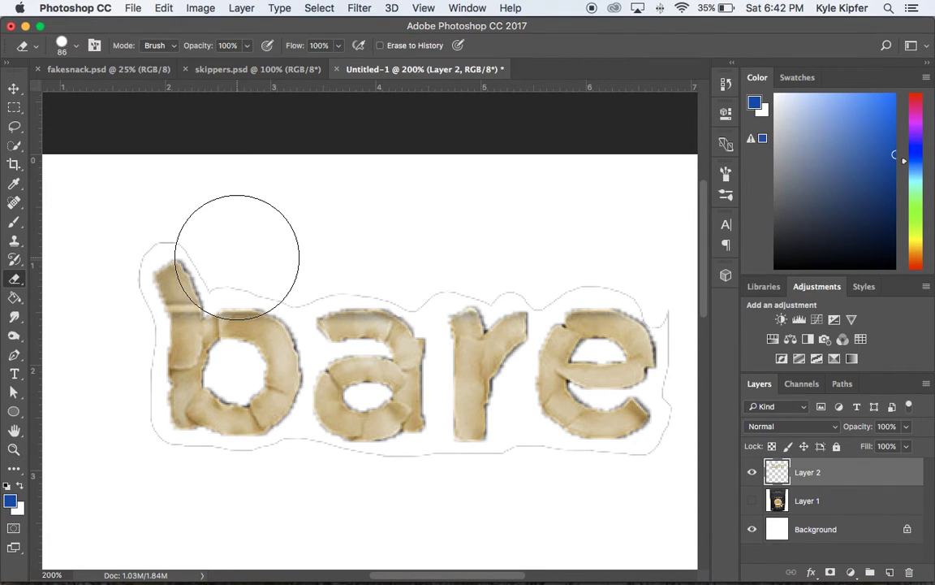
pyautogui.click(73, 45)
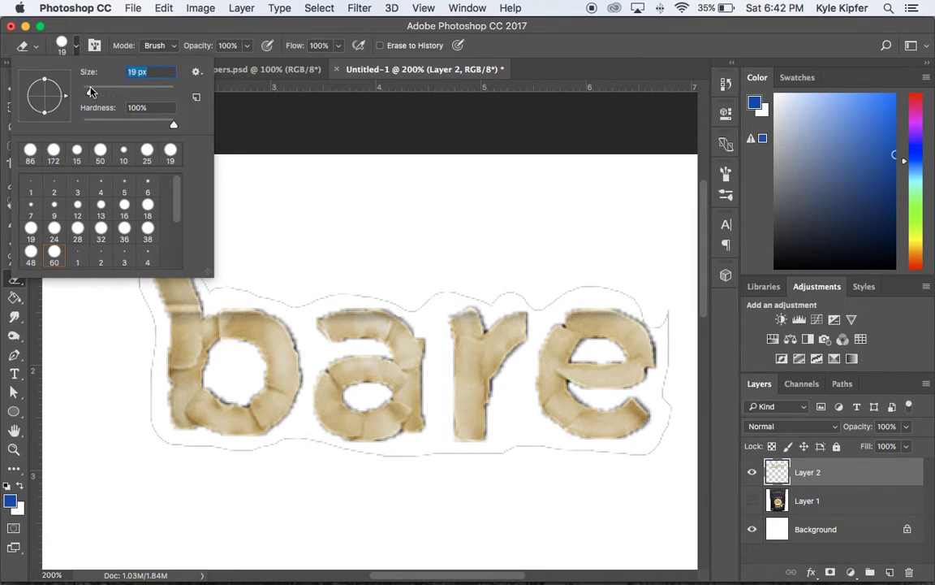
pyautogui.click(258, 270)
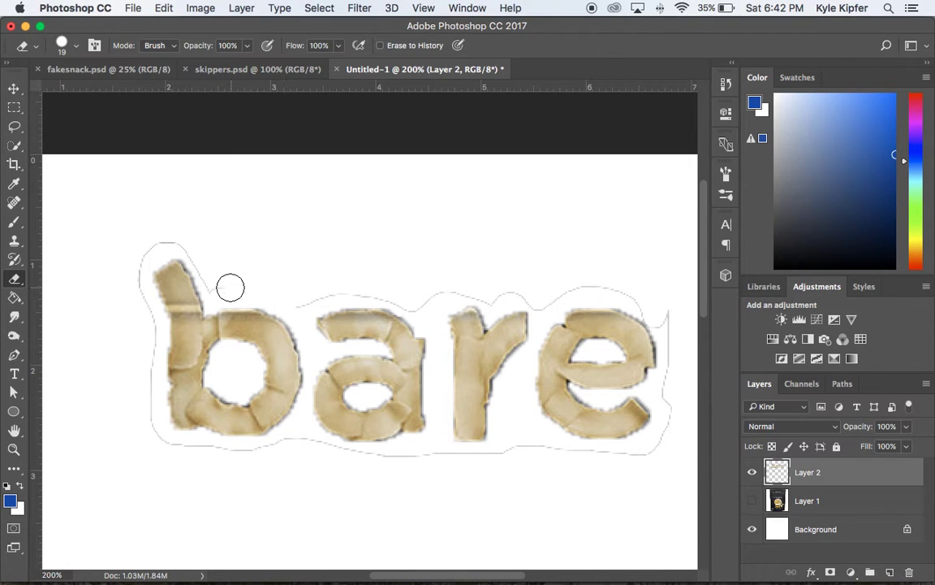
pyautogui.moveTo(214, 277)
pyautogui.mouseDown()
pyautogui.moveTo(179, 234)
pyautogui.moveTo(154, 241)
pyautogui.moveTo(139, 263)
pyautogui.moveTo(131, 295)
pyautogui.moveTo(158, 379)
pyautogui.moveTo(146, 348)
pyautogui.moveTo(142, 436)
pyautogui.moveTo(230, 455)
pyautogui.moveTo(312, 448)
pyautogui.moveTo(411, 466)
pyautogui.moveTo(505, 458)
pyautogui.moveTo(501, 470)
pyautogui.moveTo(521, 454)
pyautogui.moveTo(501, 463)
pyautogui.moveTo(526, 455)
pyautogui.moveTo(626, 463)
pyautogui.moveTo(663, 456)
pyautogui.moveTo(591, 462)
pyautogui.moveTo(663, 447)
pyautogui.moveTo(675, 424)
pyautogui.moveTo(679, 323)
pyautogui.moveTo(618, 290)
pyautogui.moveTo(575, 283)
pyautogui.moveTo(542, 300)
pyautogui.moveTo(506, 288)
pyautogui.moveTo(451, 288)
pyautogui.moveTo(425, 292)
pyautogui.moveTo(416, 306)
pyautogui.moveTo(384, 289)
pyautogui.moveTo(296, 295)
pyautogui.moveTo(274, 282)
pyautogui.mouseUp()
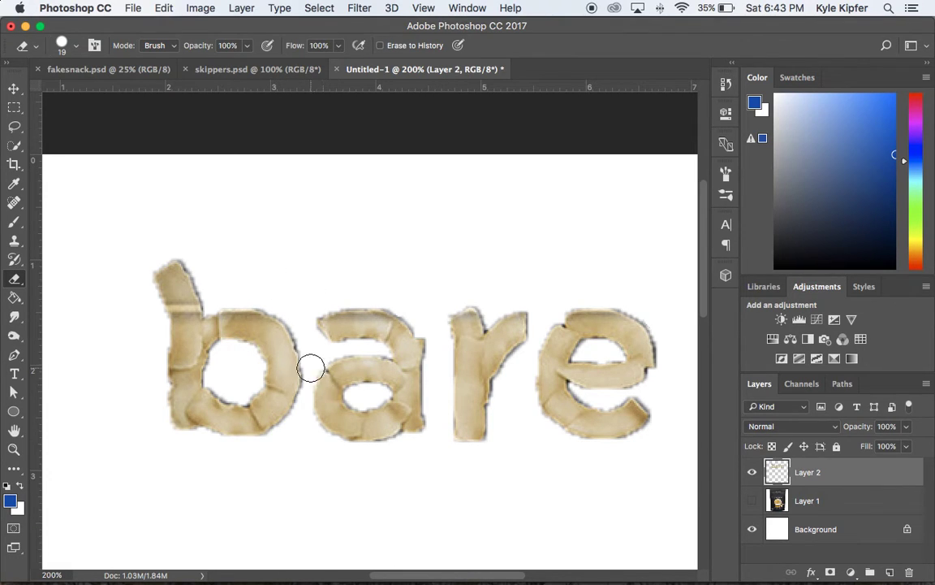
# - Copy the letter r onto Layer 3 and drag it left of the b, spelling rbare
pyautogui.click(16, 127)
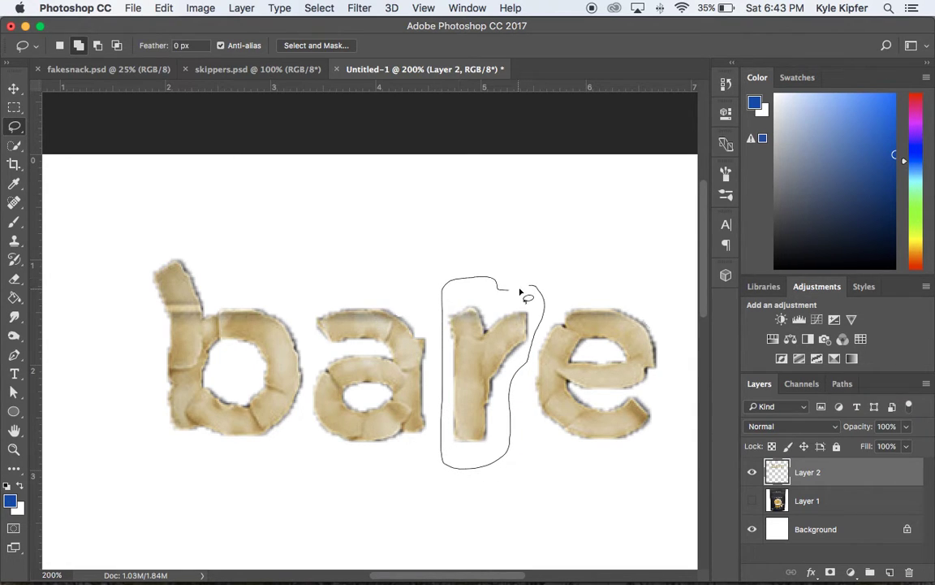
pyautogui.moveTo(527, 286); pyautogui.dragTo(529, 289)
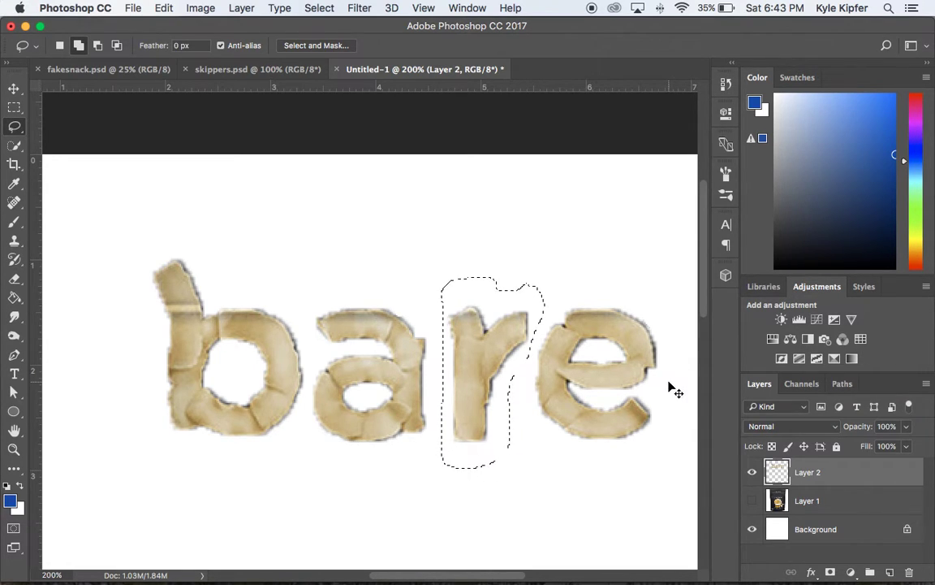
pyautogui.press('super+z')
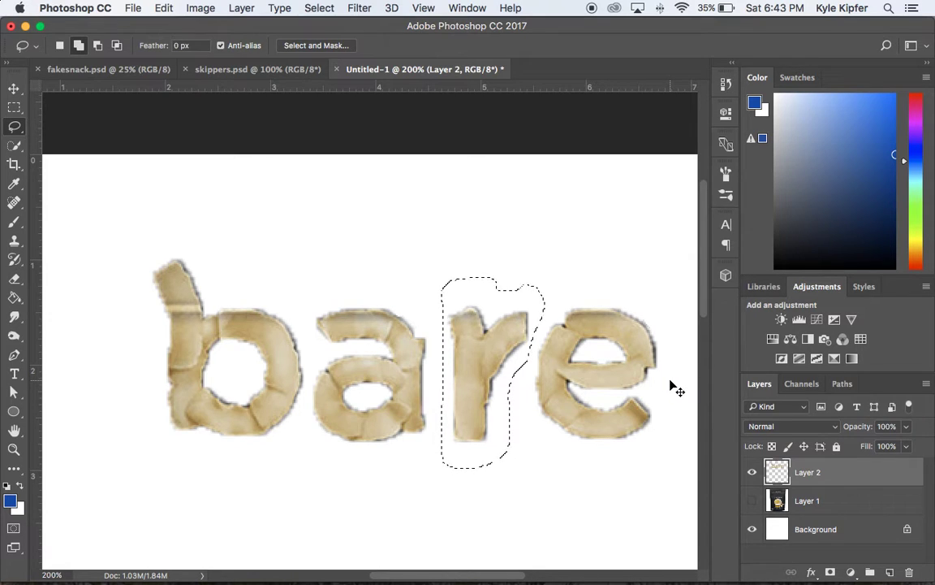
pyautogui.press('super+z')
pyautogui.press('super+shift+z')
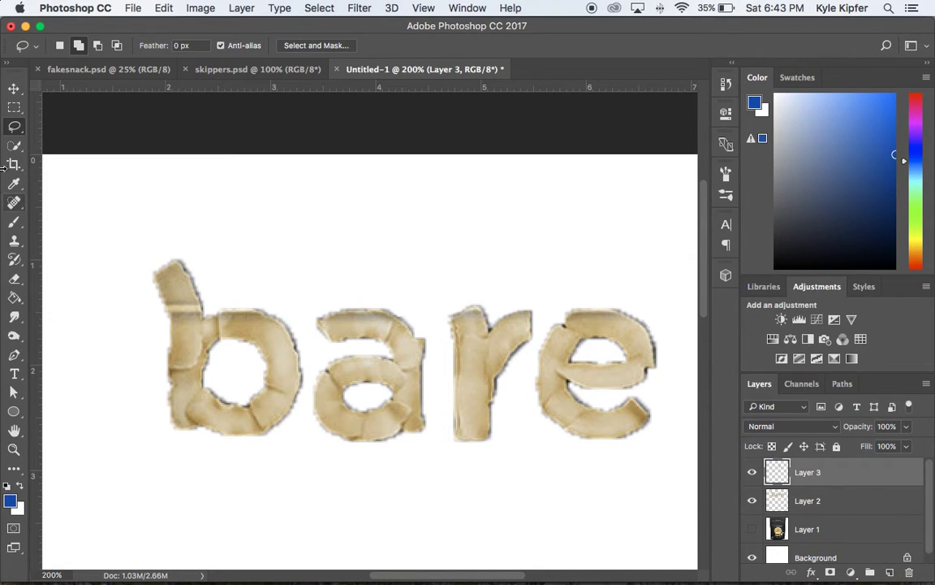
pyautogui.click(13, 87)
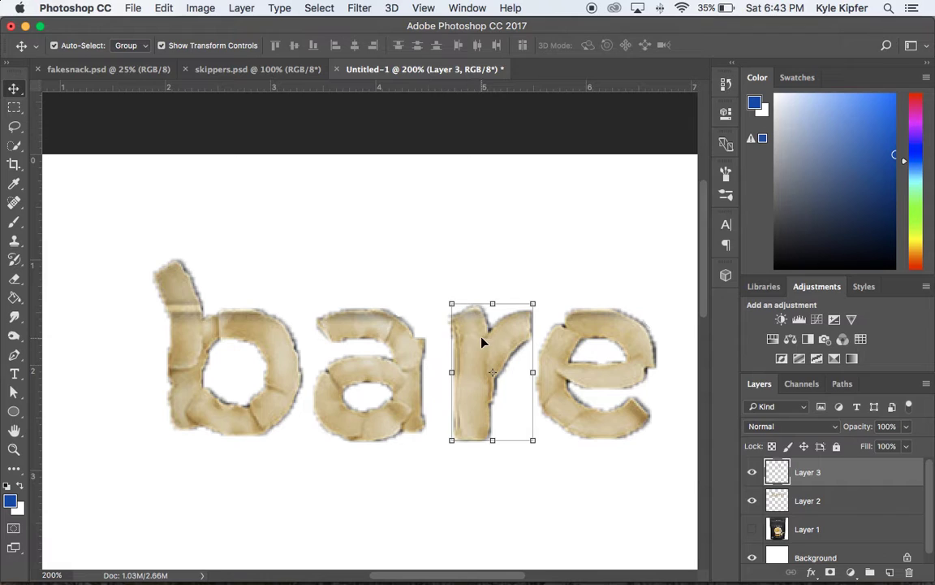
pyautogui.moveTo(481, 342); pyautogui.dragTo(95, 325)
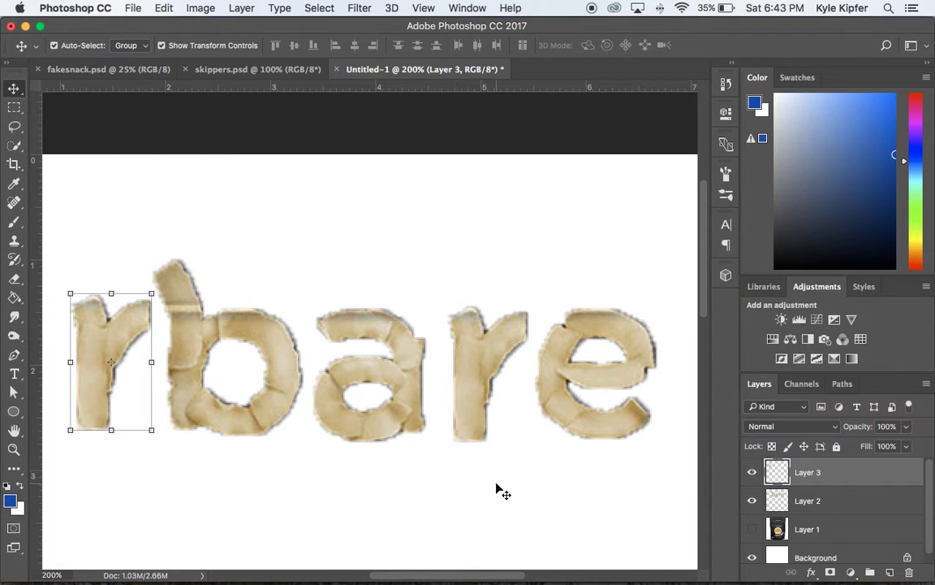
pyautogui.click(289, 387)
pyautogui.click(115, 150)
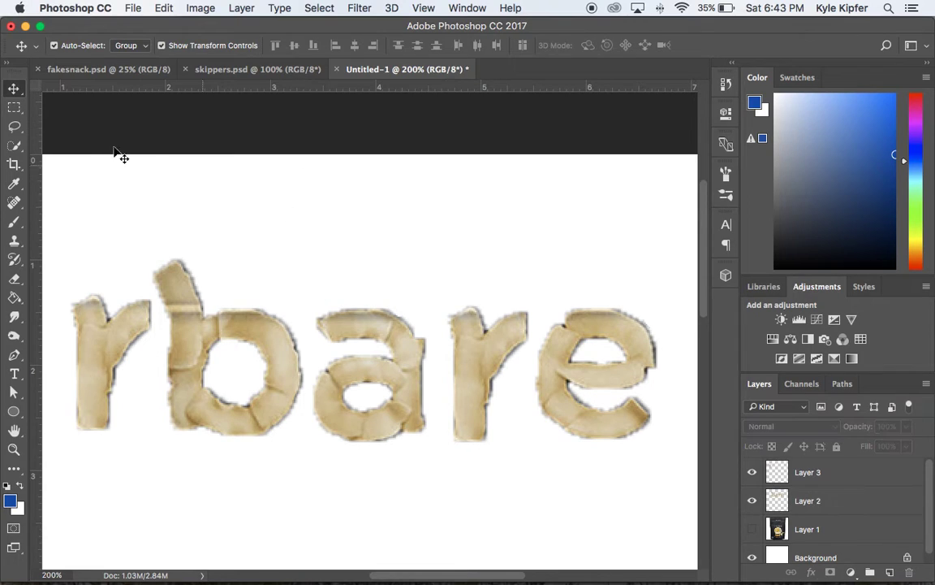
pyautogui.click(13, 126)
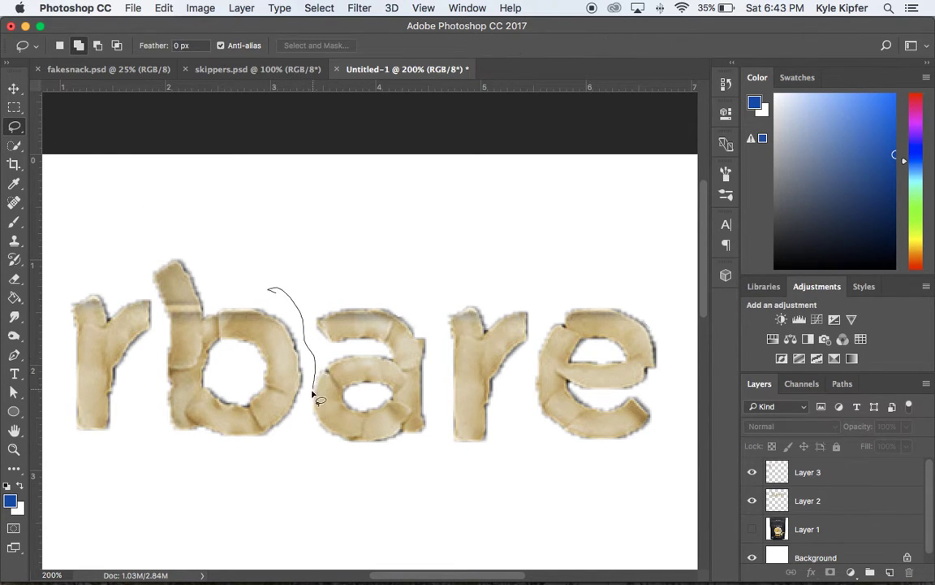
# - Copy the letter a from the bare lettering layer onto its own new layer
pyautogui.moveTo(340, 458)
pyautogui.mouseDown()
pyautogui.moveTo(405, 454)
pyautogui.moveTo(434, 428)
pyautogui.mouseUp()
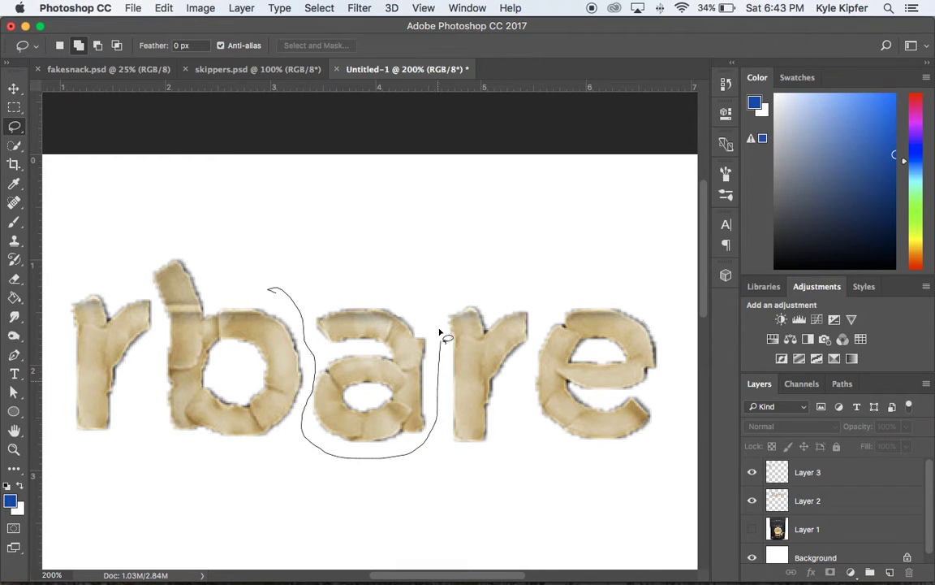
pyautogui.moveTo(439, 332)
pyautogui.mouseDown()
pyautogui.moveTo(403, 287)
pyautogui.moveTo(274, 290)
pyautogui.mouseUp()
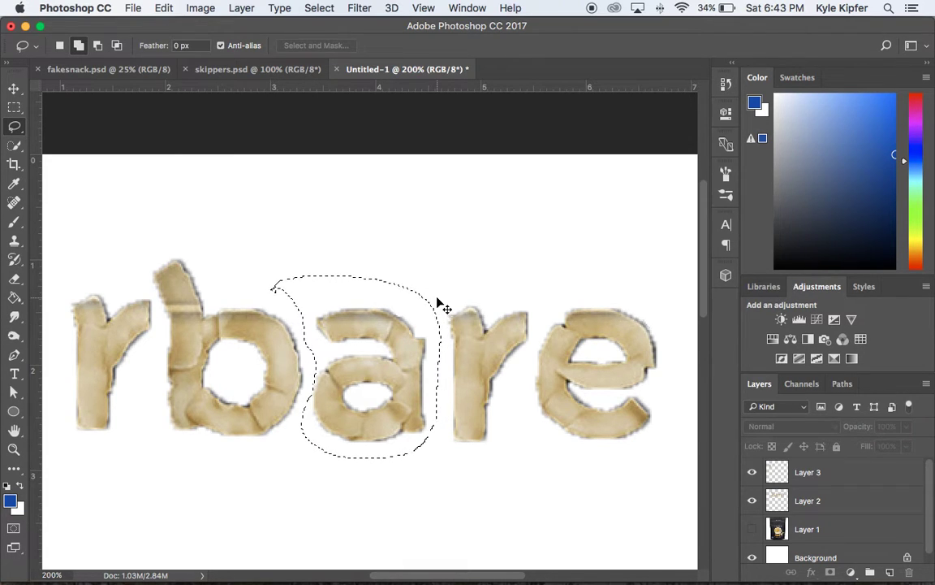
pyautogui.hotkey('ctrl', 'j')
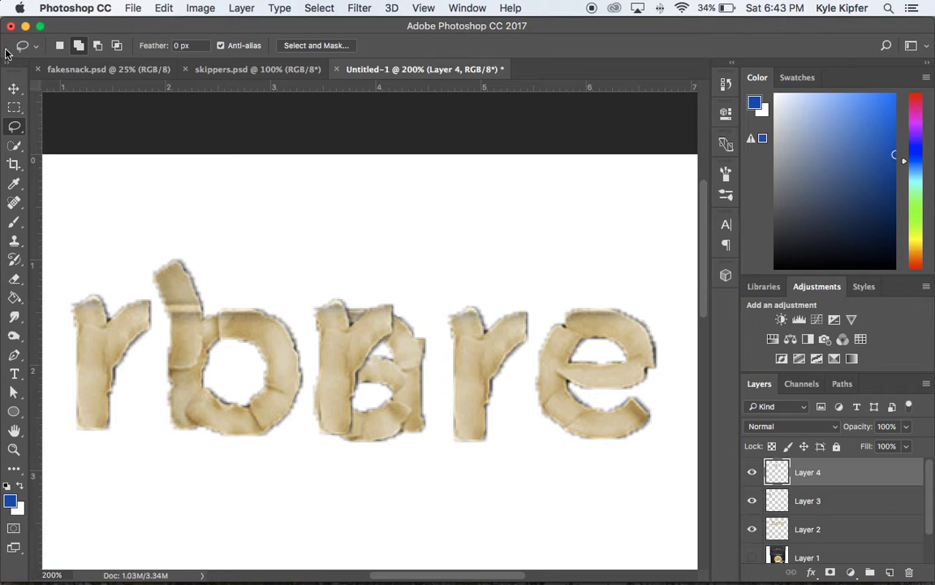
pyautogui.press('super+z')
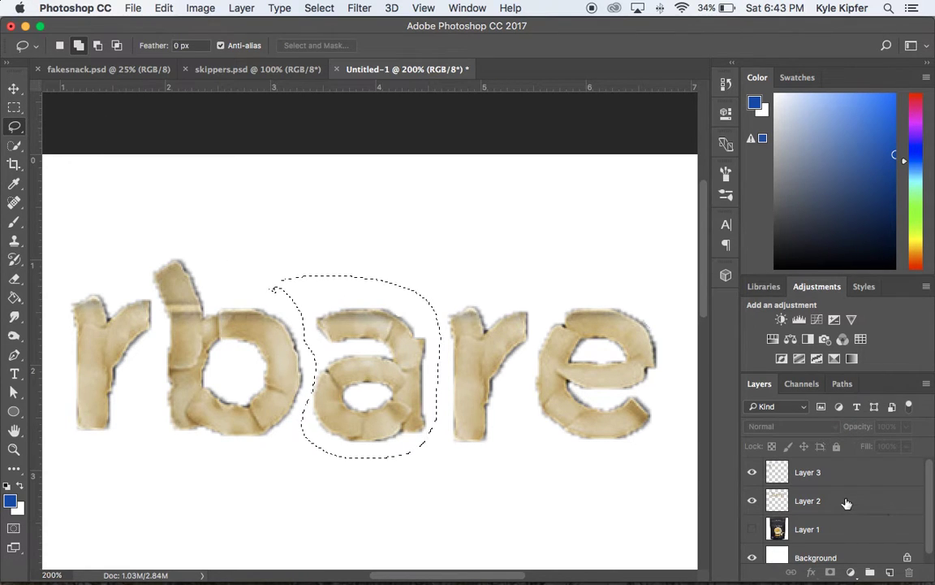
pyautogui.click(845, 501)
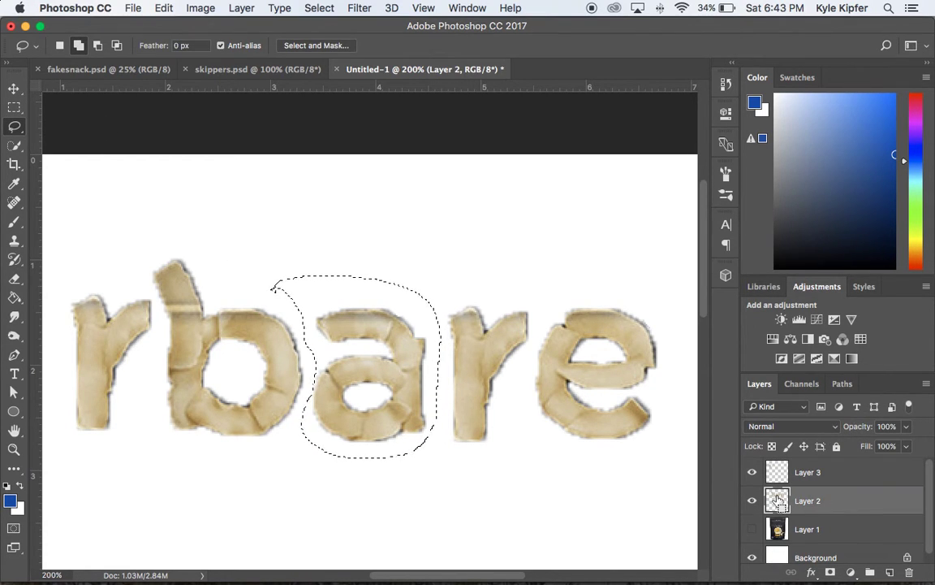
pyautogui.press('super+c')
pyautogui.press('super+v')
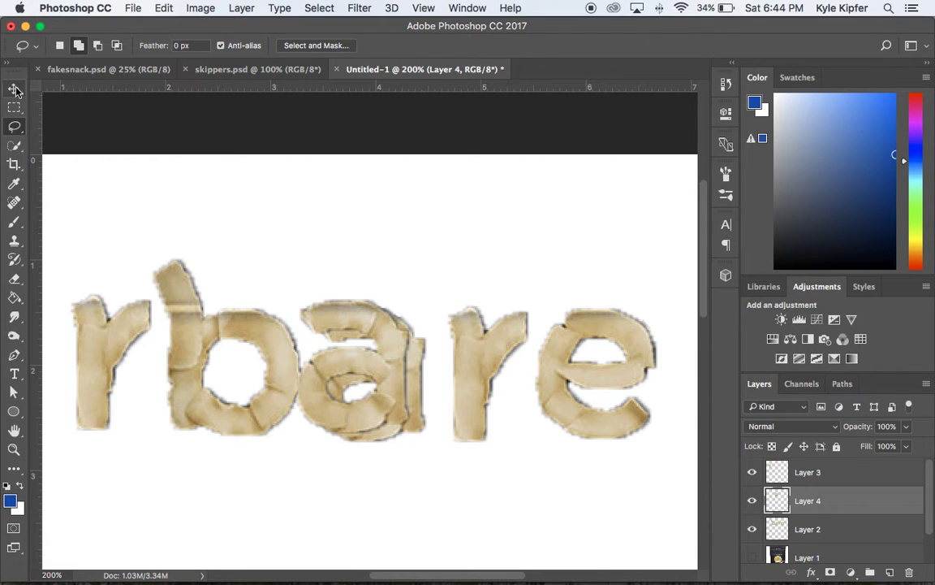
# - Delete the extra r layer and move the copied a left of the b
pyautogui.press('v')
pyautogui.moveTo(397, 385)
pyautogui.mouseDown()
pyautogui.moveTo(497, 291)
pyautogui.moveTo(609, 259)
pyautogui.moveTo(229, 428)
pyautogui.moveTo(198, 491)
pyautogui.moveTo(193, 481)
pyautogui.mouseUp()
pyautogui.click(100, 354)
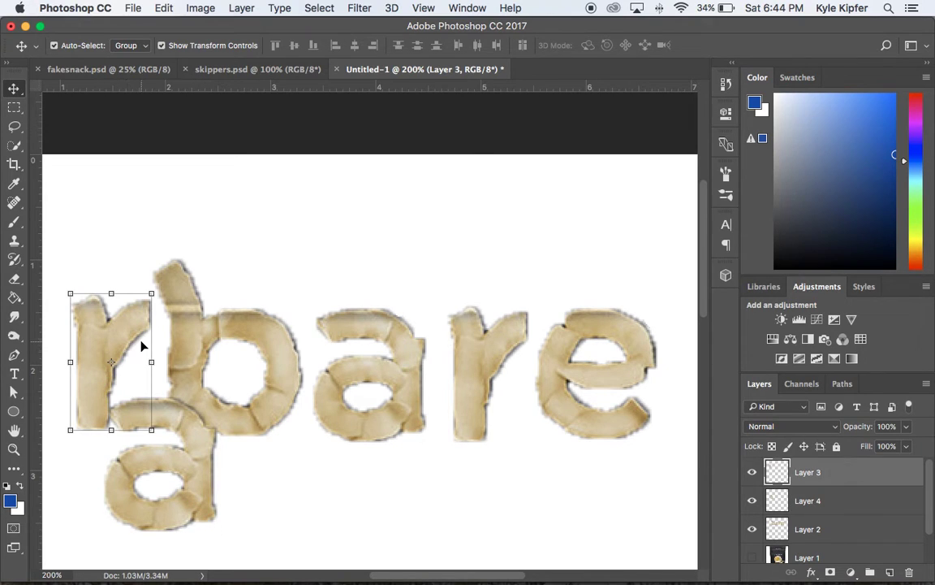
pyautogui.press('BackSpace')
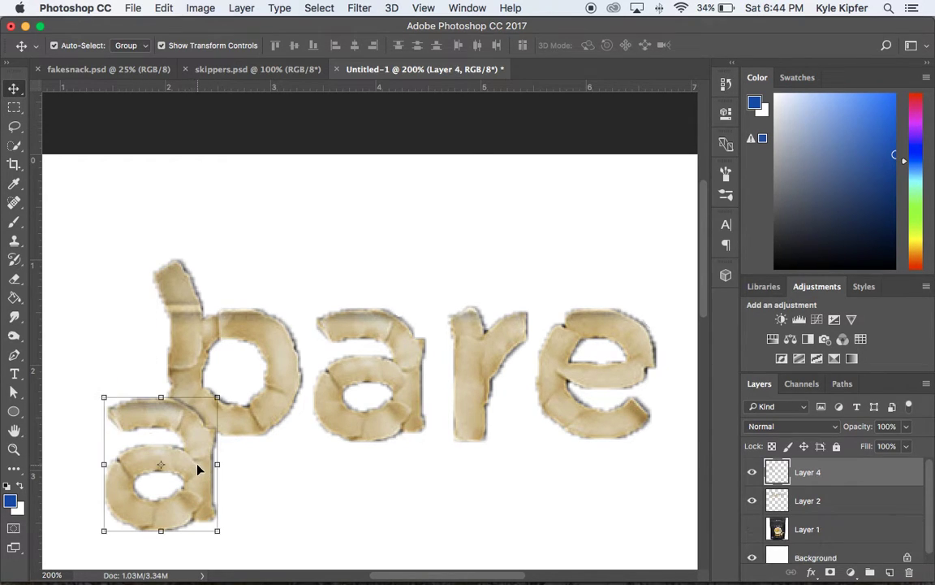
pyautogui.moveTo(192, 479); pyautogui.dragTo(128, 380)
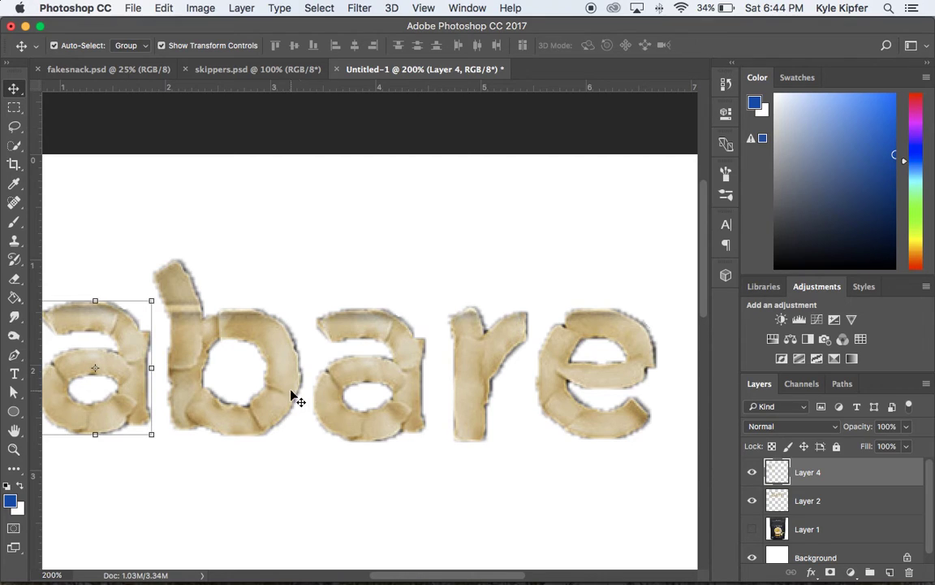
# - Copy the letter e from the bare lettering layer onto a new layer
pyautogui.click(14, 126)
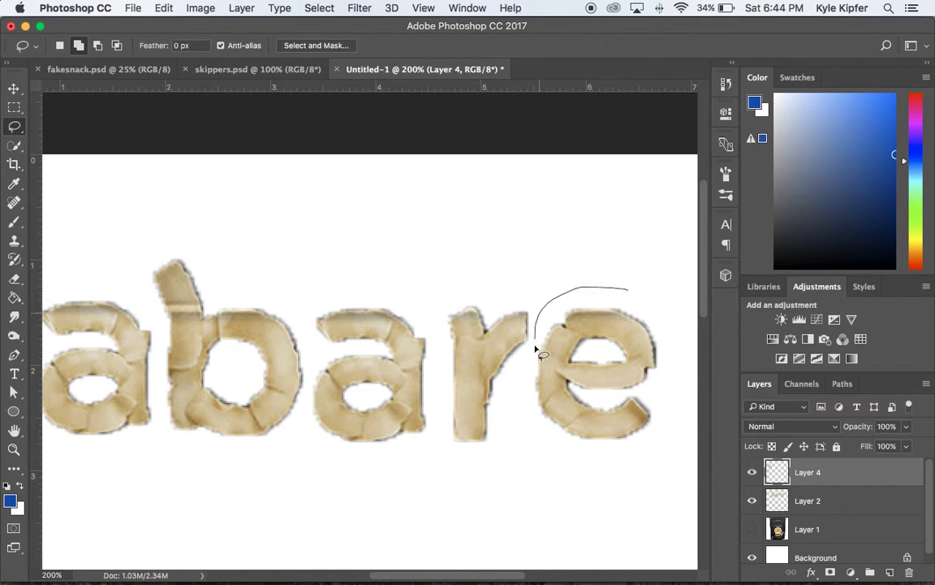
pyautogui.moveTo(529, 419)
pyautogui.mouseDown()
pyautogui.moveTo(558, 446)
pyautogui.moveTo(628, 454)
pyautogui.moveTo(669, 412)
pyautogui.moveTo(675, 349)
pyautogui.mouseUp()
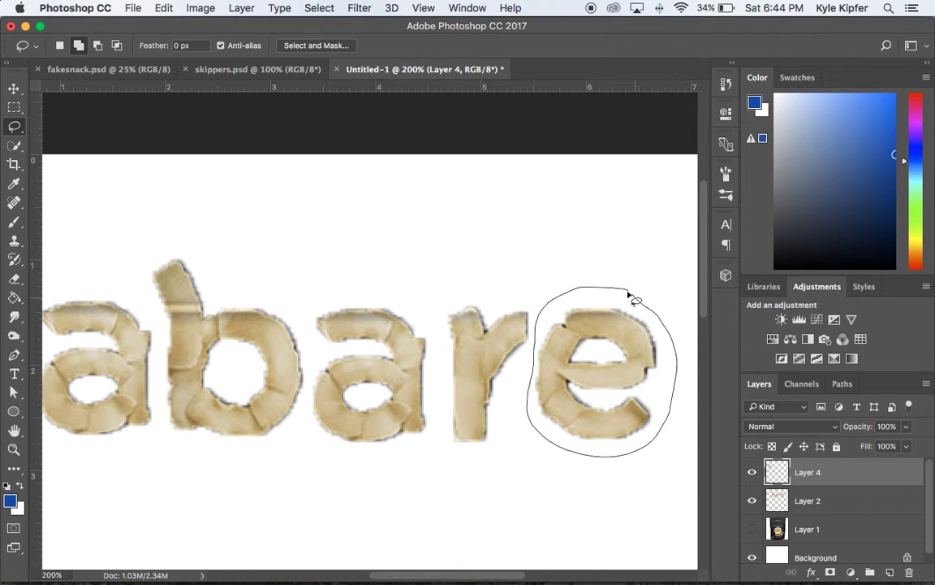
pyautogui.moveTo(629, 295); pyautogui.dragTo(626, 294)
pyautogui.press('super+c')
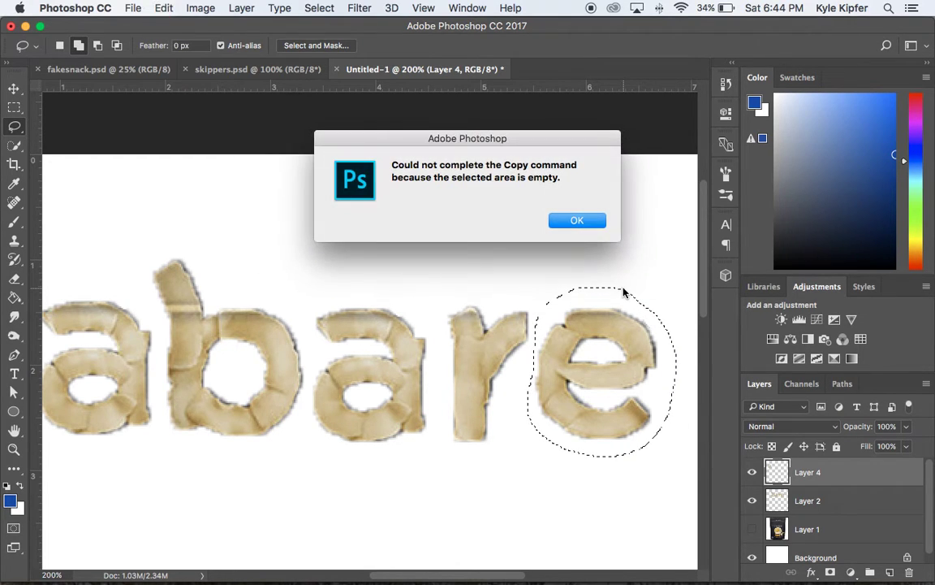
pyautogui.press('Return')
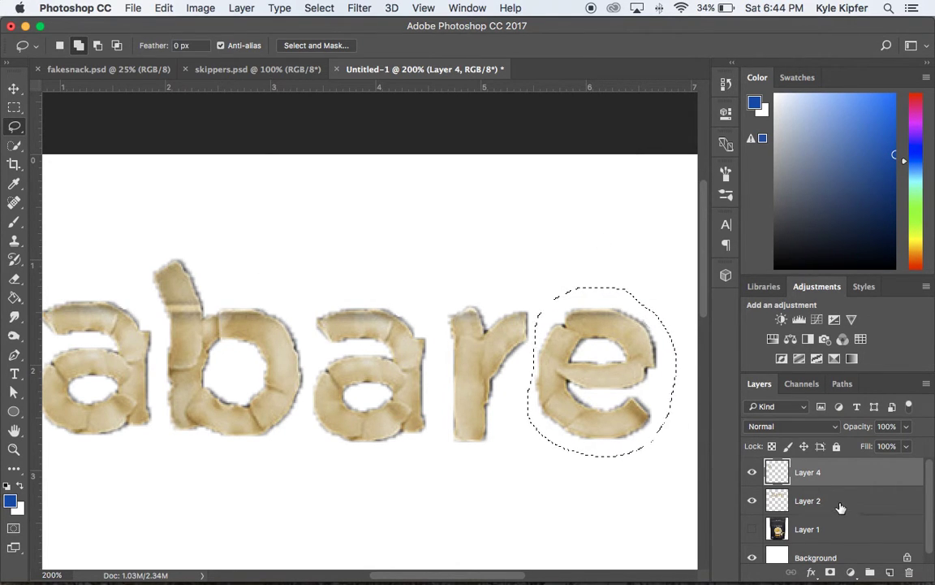
pyautogui.click(841, 507)
pyautogui.press('super+c')
pyautogui.press('super+v')
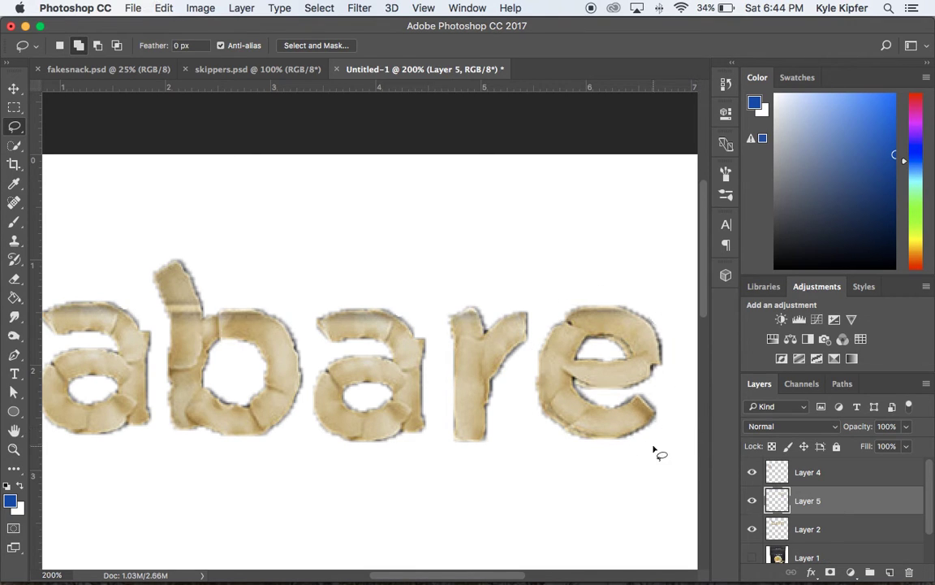
# - Move the copied e down below the abare lettering
pyautogui.click(14, 87)
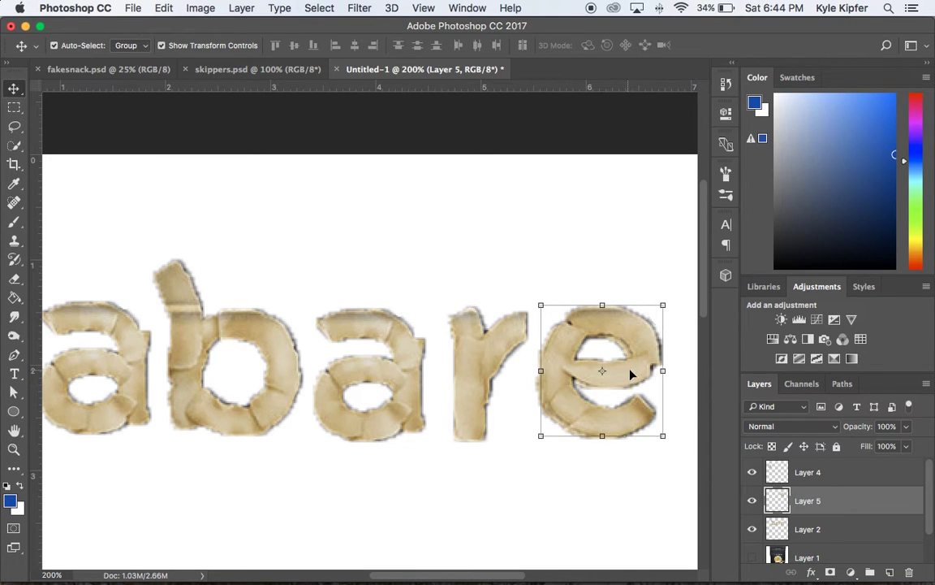
pyautogui.moveTo(631, 374); pyautogui.dragTo(370, 484)
pyautogui.moveTo(375, 469); pyautogui.dragTo(388, 514)
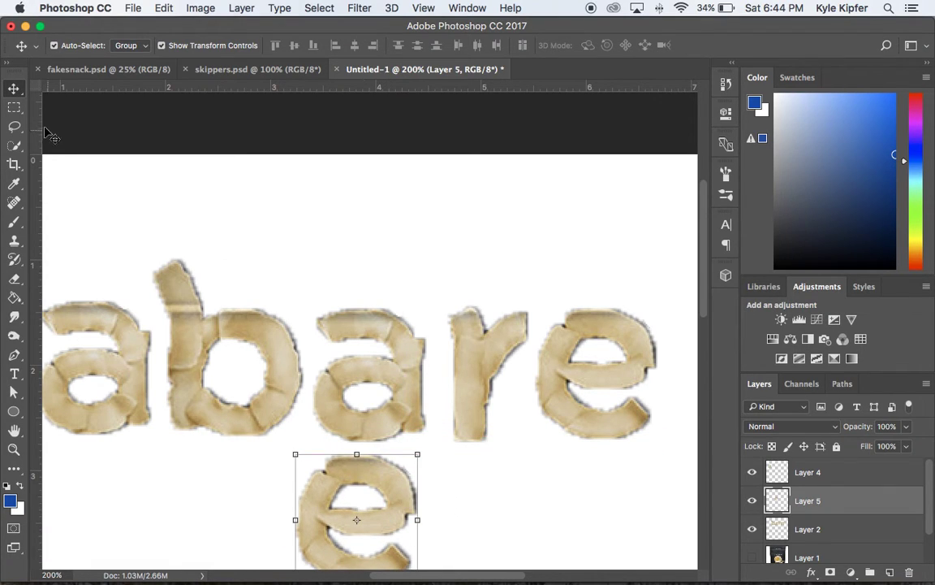
pyautogui.click(14, 125)
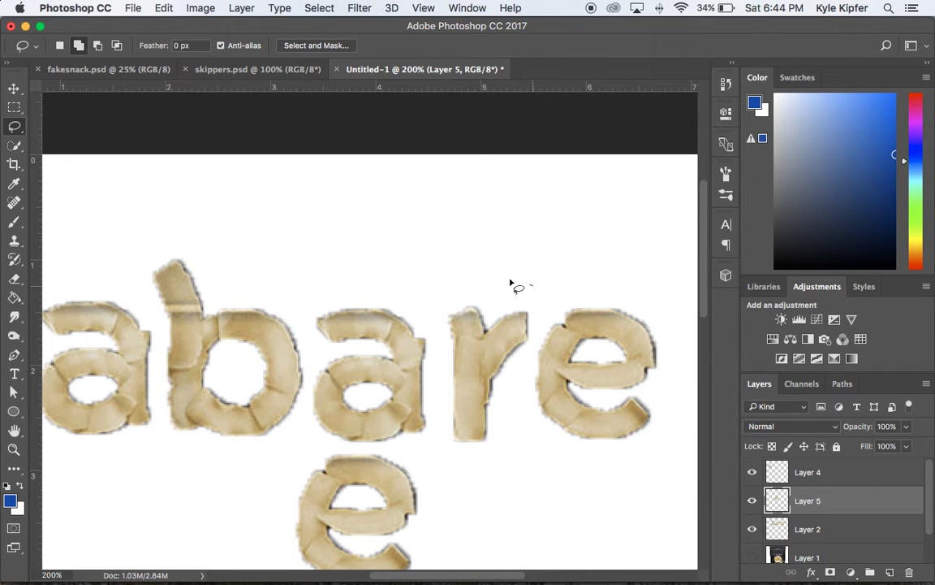
# - Cut the letters a and r from the bare layer and paste them as a new layer
pyautogui.moveTo(510, 282)
pyautogui.mouseDown()
pyautogui.moveTo(384, 266)
pyautogui.moveTo(309, 296)
pyautogui.moveTo(308, 324)
pyautogui.mouseUp()
pyautogui.moveTo(314, 372)
pyautogui.mouseDown()
pyautogui.moveTo(302, 419)
pyautogui.moveTo(317, 436)
pyautogui.moveTo(481, 459)
pyautogui.moveTo(517, 436)
pyautogui.moveTo(538, 286)
pyautogui.mouseUp()
pyautogui.press('super+x')
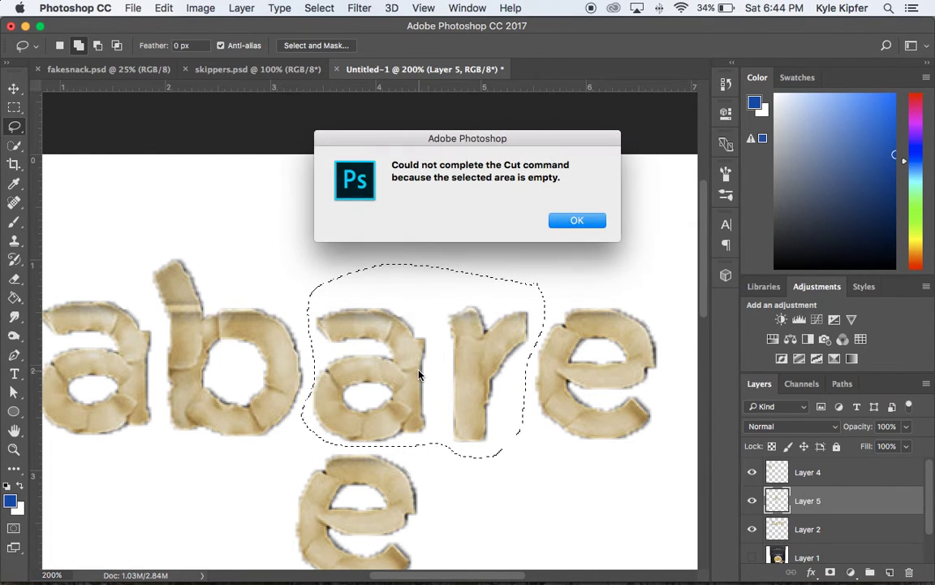
pyautogui.press('Return')
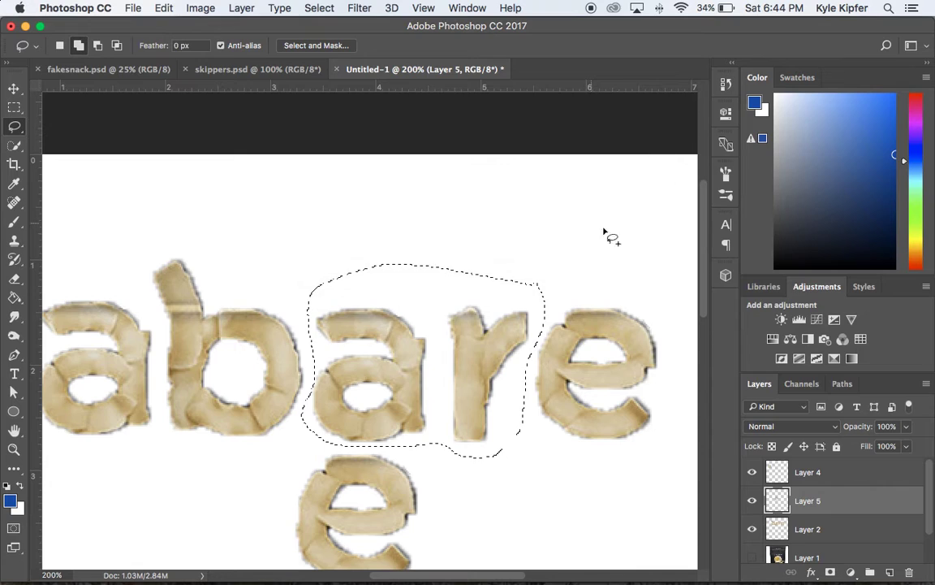
pyautogui.click(849, 532)
pyautogui.press('super+x')
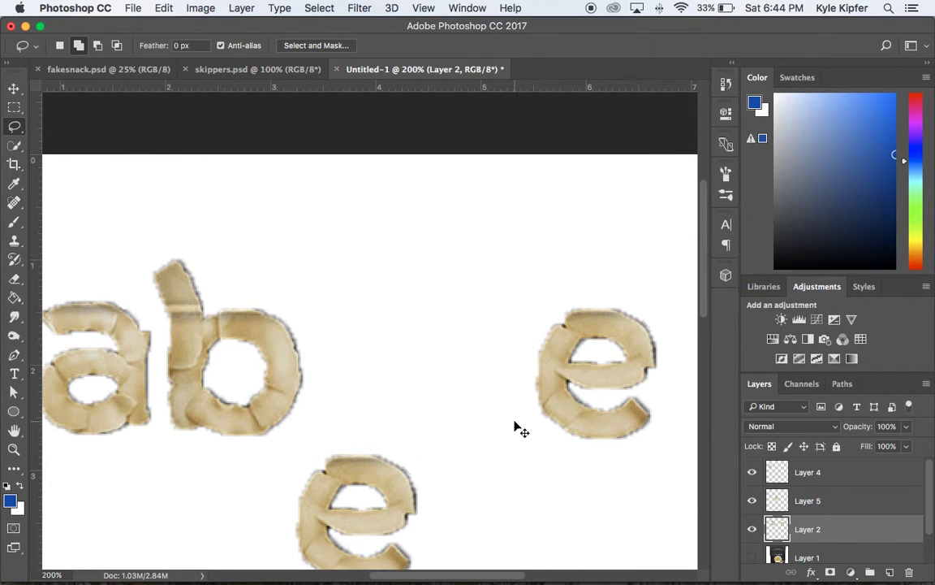
pyautogui.press('super+v')
# - Move the e into the gap after ab and place the ar letters above it
pyautogui.press('v')
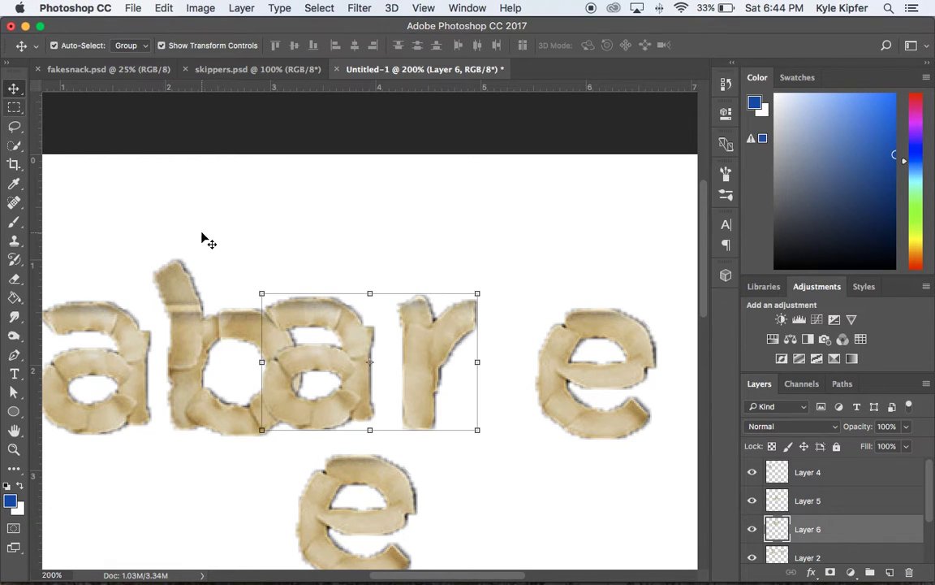
pyautogui.moveTo(410, 388)
pyautogui.mouseDown()
pyautogui.moveTo(629, 342)
pyautogui.moveTo(611, 397)
pyautogui.mouseUp()
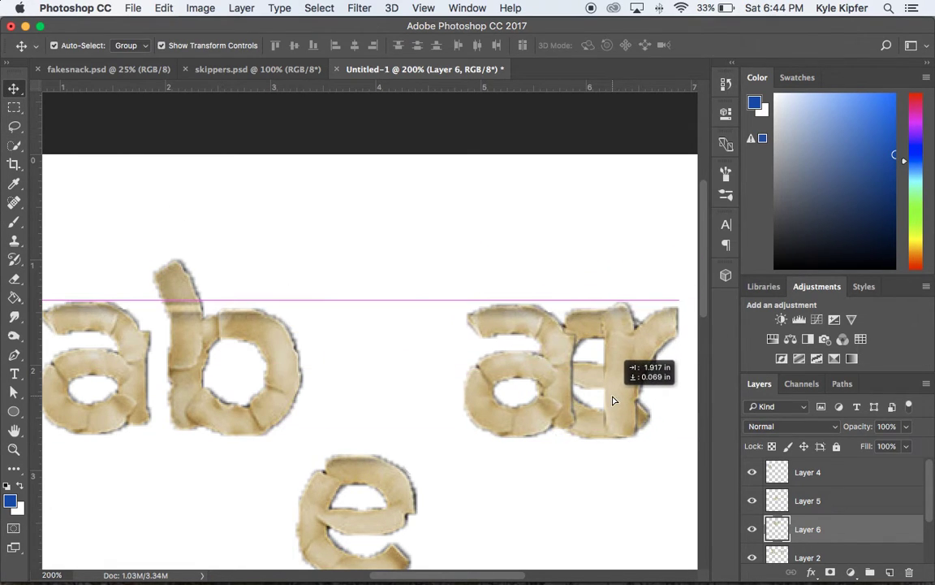
pyautogui.click(408, 497)
pyautogui.moveTo(406, 492); pyautogui.dragTo(422, 370)
pyautogui.click(591, 443)
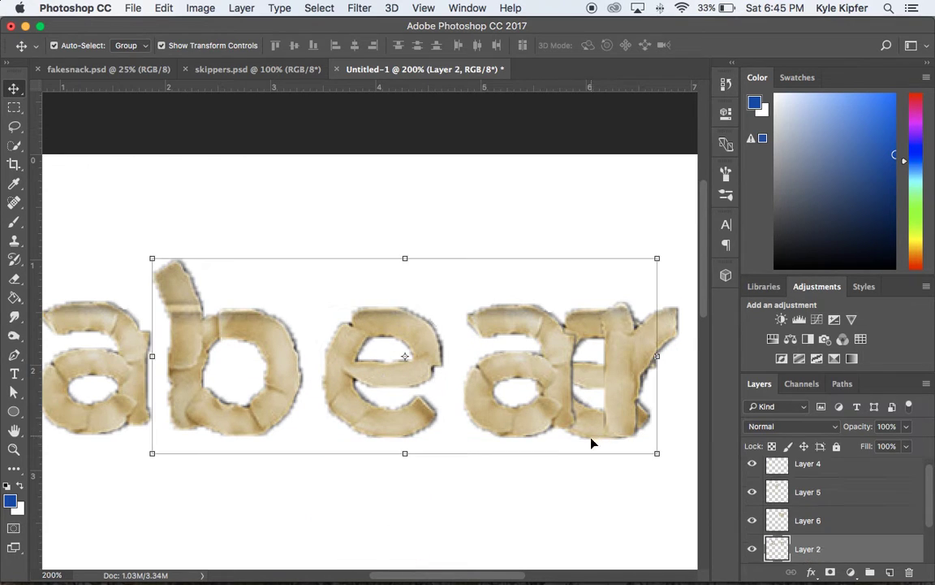
pyautogui.moveTo(626, 376); pyautogui.dragTo(596, 275)
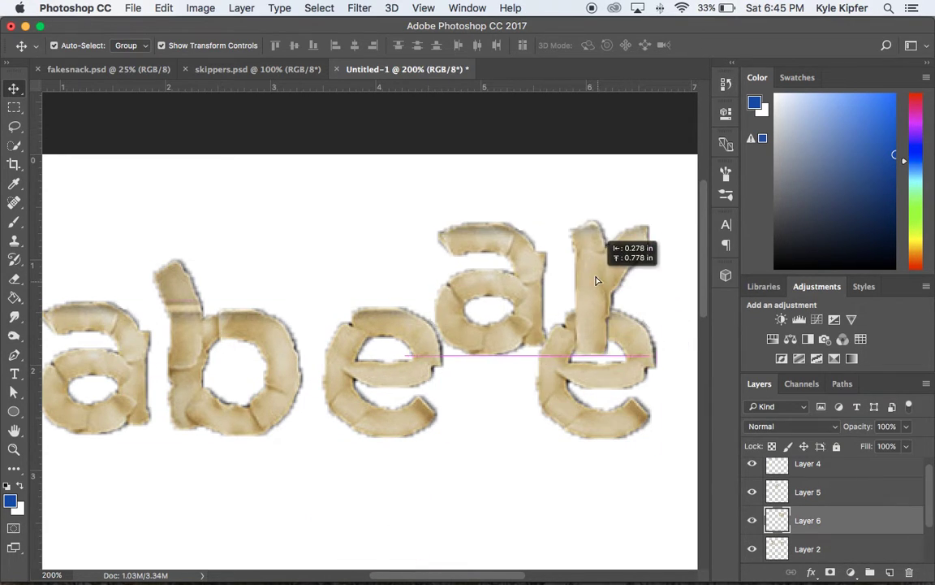
pyautogui.click(622, 431)
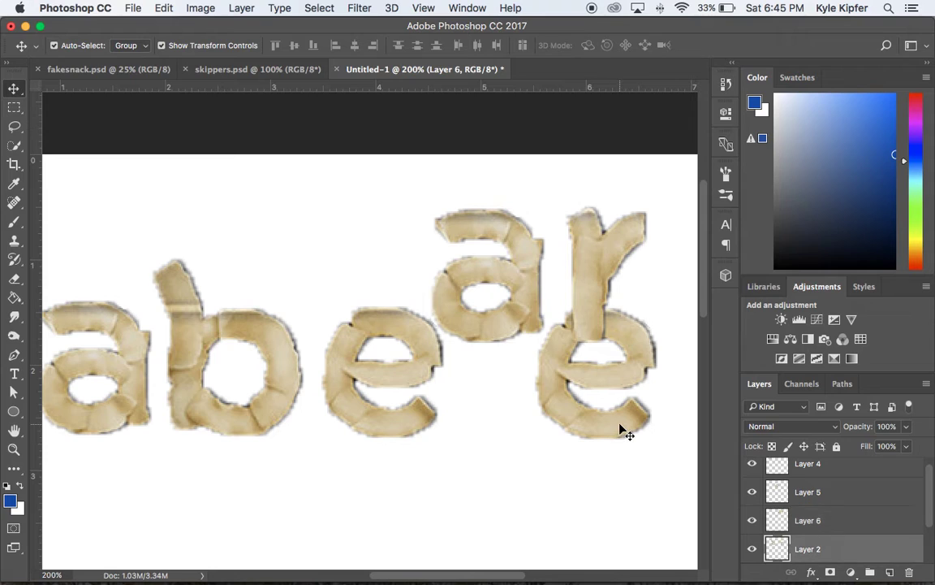
pyautogui.click(582, 493)
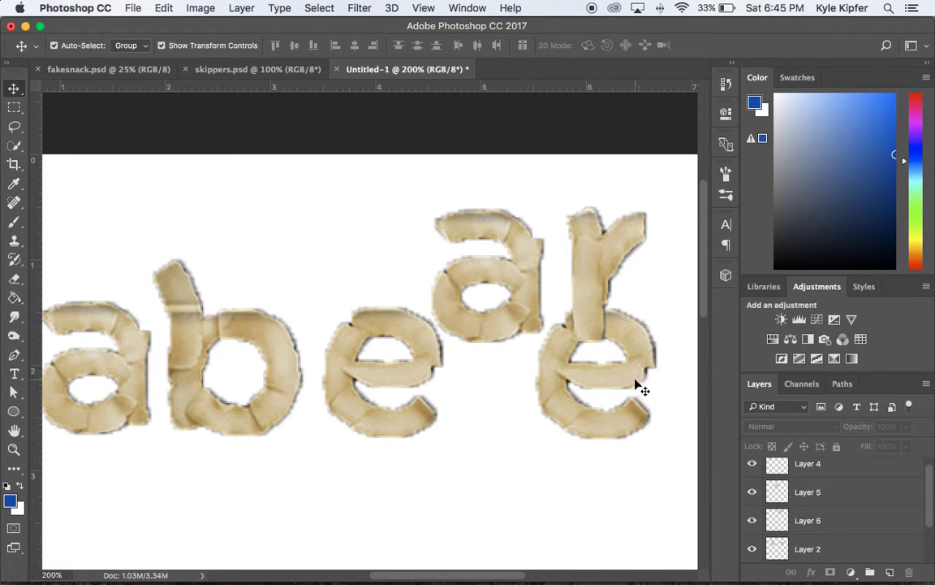
pyautogui.moveTo(585, 271); pyautogui.dragTo(475, 228)
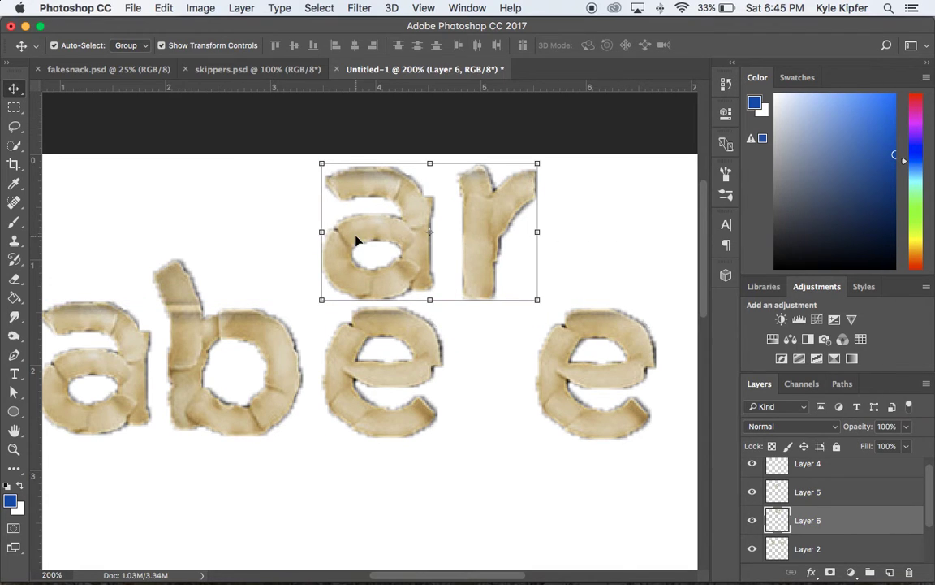
# - Erase the spare e from Layer 2 and clear the selection
pyautogui.click(14, 126)
pyautogui.moveTo(661, 295)
pyautogui.mouseDown()
pyautogui.moveTo(523, 281)
pyautogui.moveTo(492, 372)
pyautogui.moveTo(545, 456)
pyautogui.moveTo(651, 463)
pyautogui.moveTo(683, 408)
pyautogui.moveTo(677, 323)
pyautogui.moveTo(660, 291)
pyautogui.mouseUp()
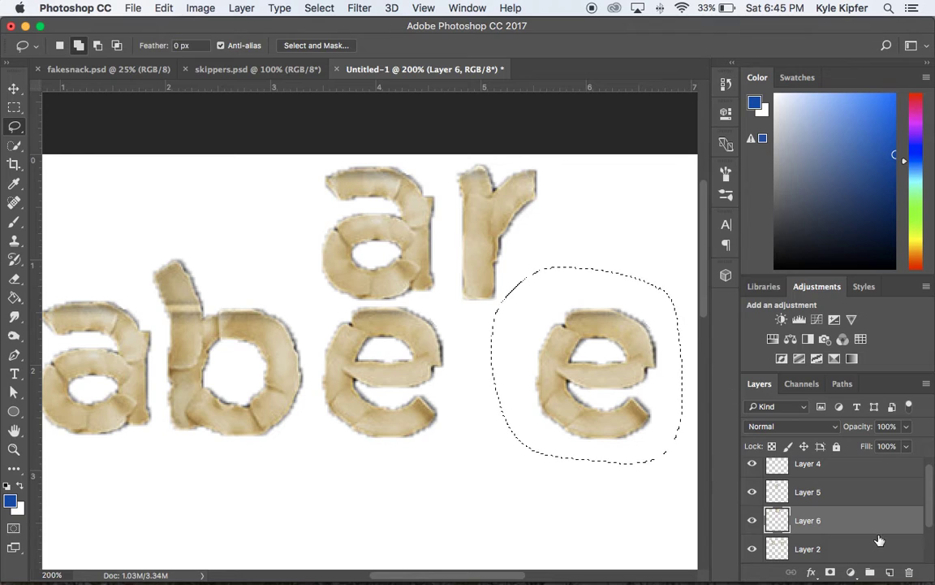
pyautogui.scroll(-2, 841, 512)
pyautogui.click(841, 501)
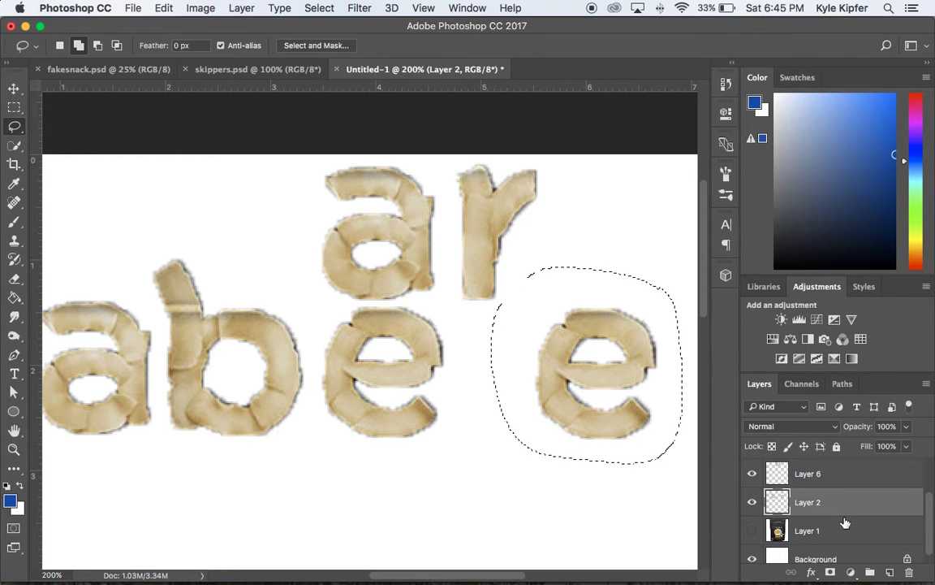
pyautogui.press('Delete')
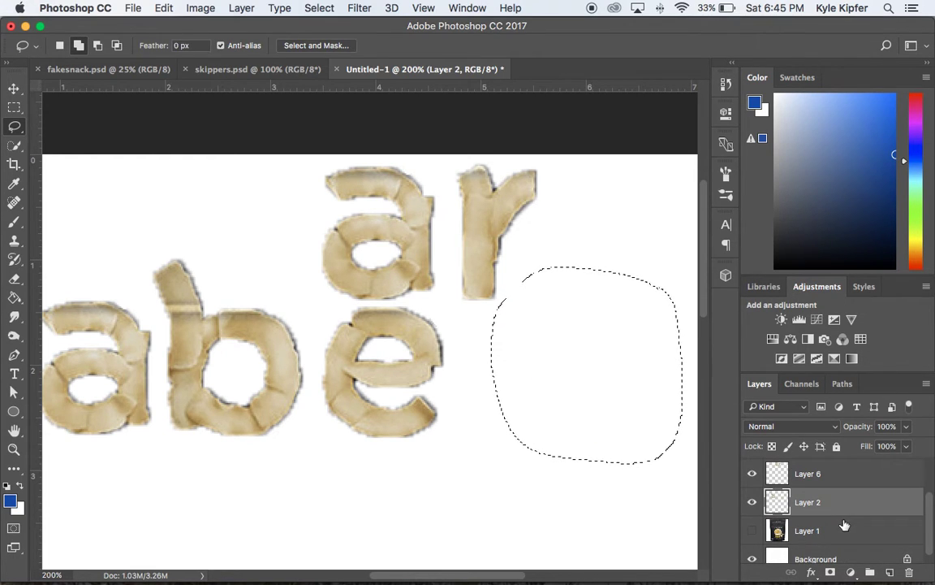
pyautogui.press('super+d')
# - Move the ar letters beside the e so the word reads abear
pyautogui.click(14, 88)
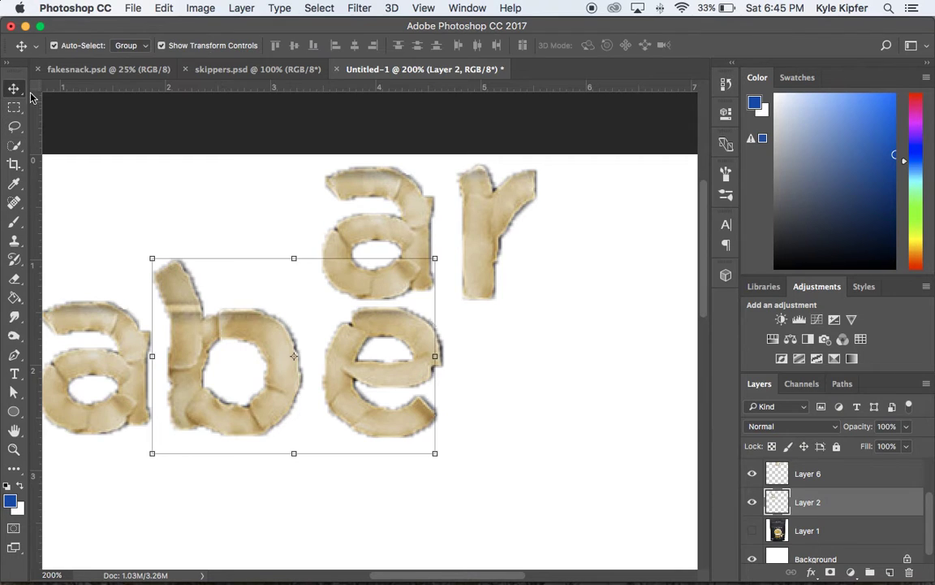
pyautogui.click(419, 238)
pyautogui.moveTo(420, 236); pyautogui.dragTo(540, 377)
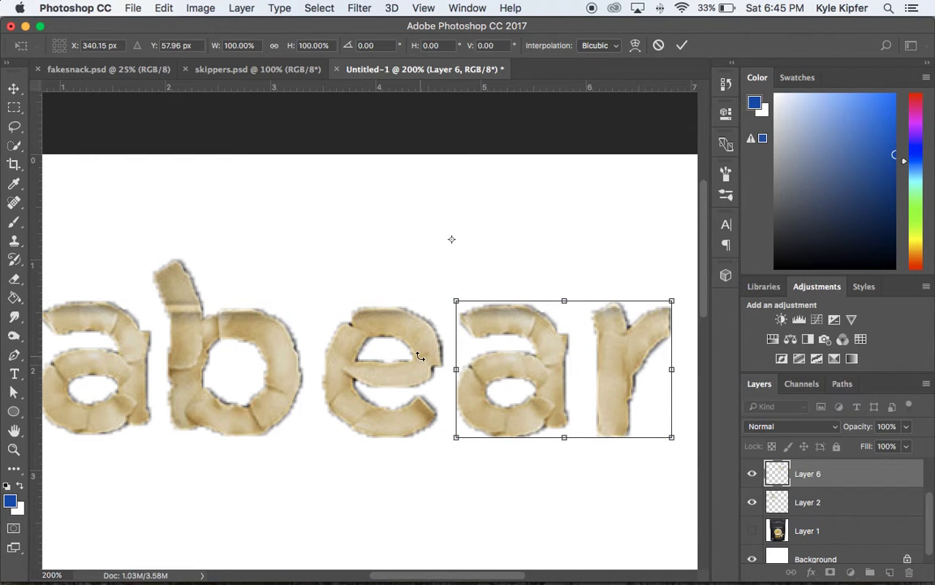
pyautogui.press('Return')
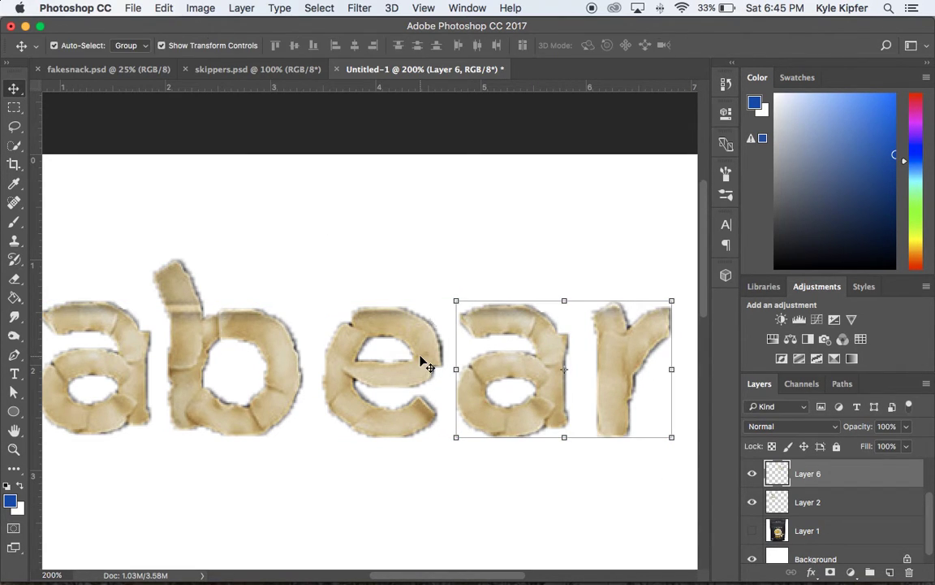
# - Show the snack bag layer and zoom out to see the whole bag
pyautogui.click(752, 530)
pyautogui.press('z')
pyautogui.keyDown('alt'); pyautogui.click(435, 389); pyautogui.keyUp('alt')
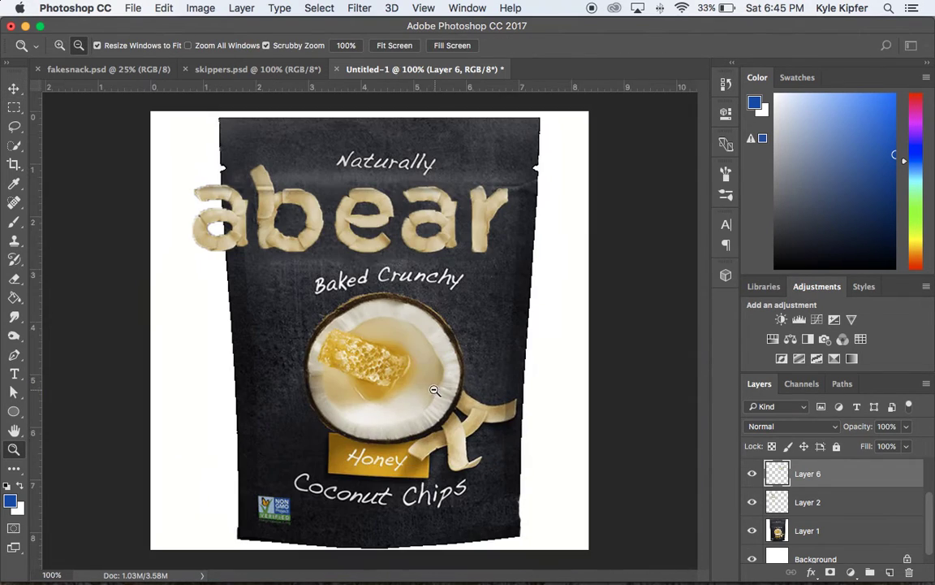
# - Shift the ar, e, b and a letters right to even out the abear spacing
pyautogui.click(14, 88)
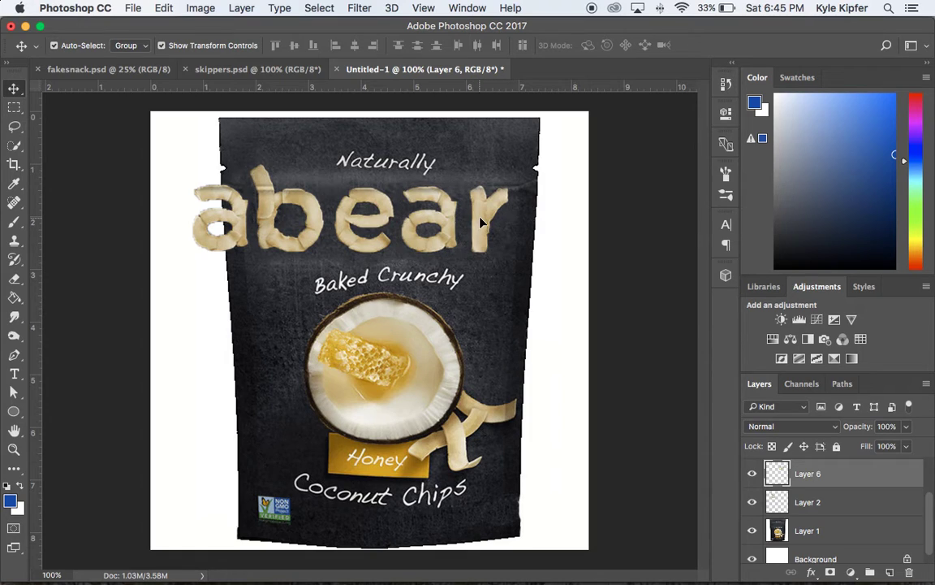
pyautogui.moveTo(431, 194); pyautogui.dragTo(445, 196)
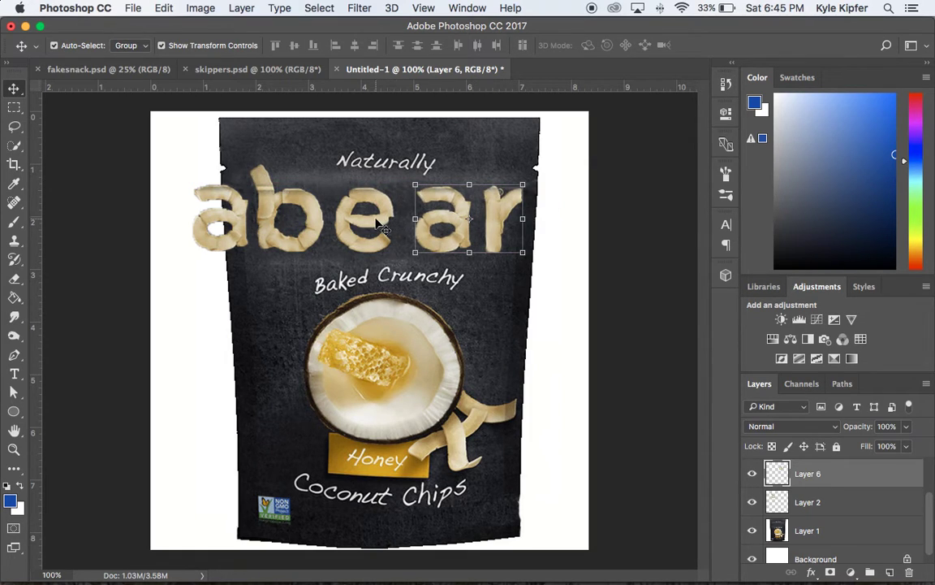
pyautogui.moveTo(351, 203); pyautogui.dragTo(370, 204)
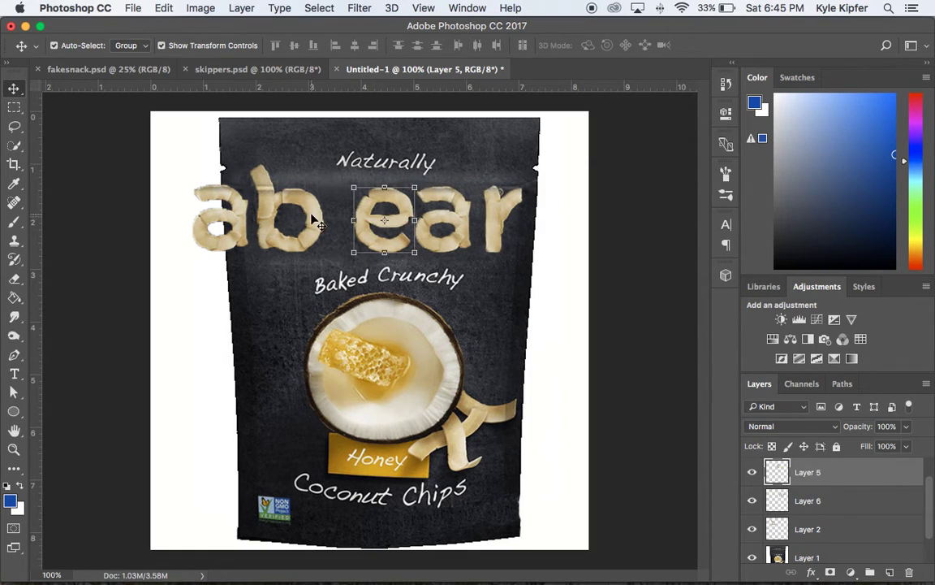
pyautogui.moveTo(315, 219); pyautogui.dragTo(346, 219)
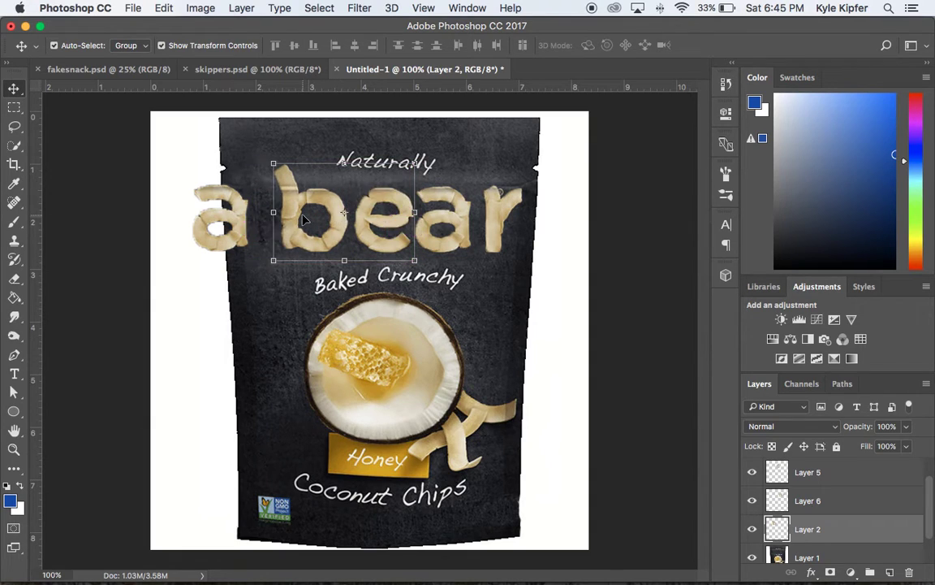
pyautogui.click(216, 204)
pyautogui.moveTo(237, 231); pyautogui.dragTo(263, 231)
# - Select all the abear letter layers, cancel a trial scale, and nudge the word slightly lower
pyautogui.keyDown('shift'); pyautogui.click(386, 240); pyautogui.keyUp('shift')
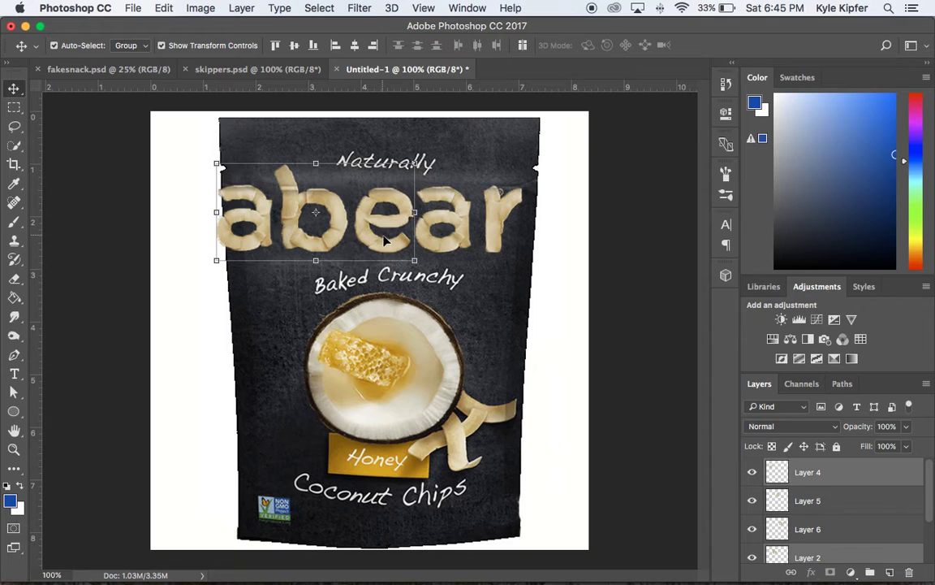
pyautogui.keyDown('shift'); pyautogui.click(491, 247); pyautogui.keyUp('shift')
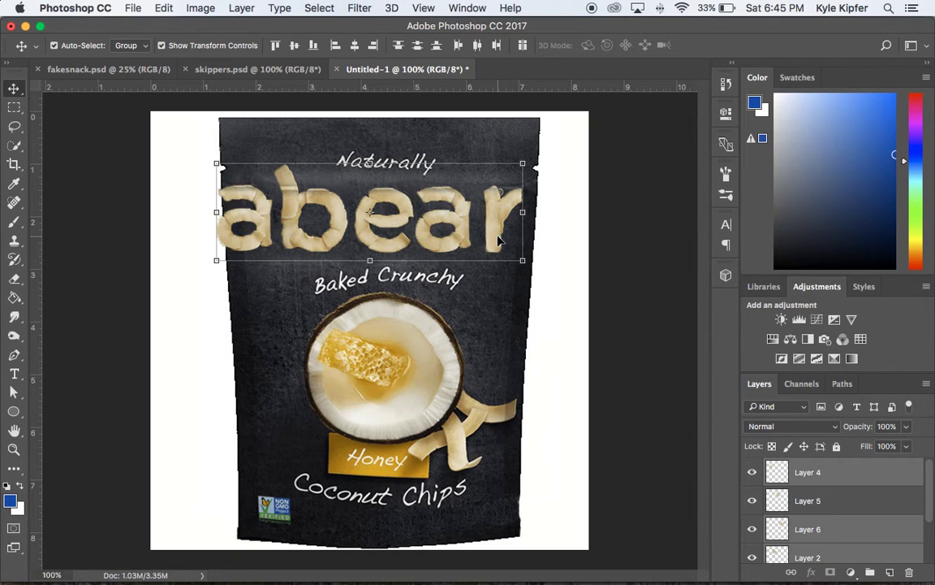
pyautogui.keyDown('shift'); pyautogui.click(497, 240); pyautogui.keyUp('shift')
pyautogui.keyDown('shift'); pyautogui.click(478, 250); pyautogui.keyUp('shift')
pyautogui.moveTo(525, 259); pyautogui.dragTo(487, 249)
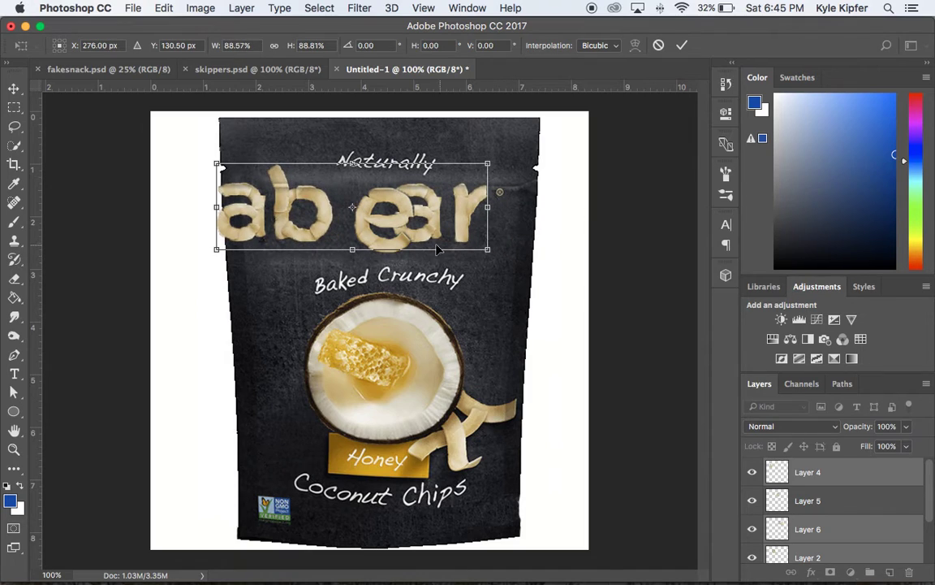
pyautogui.press('super+z')
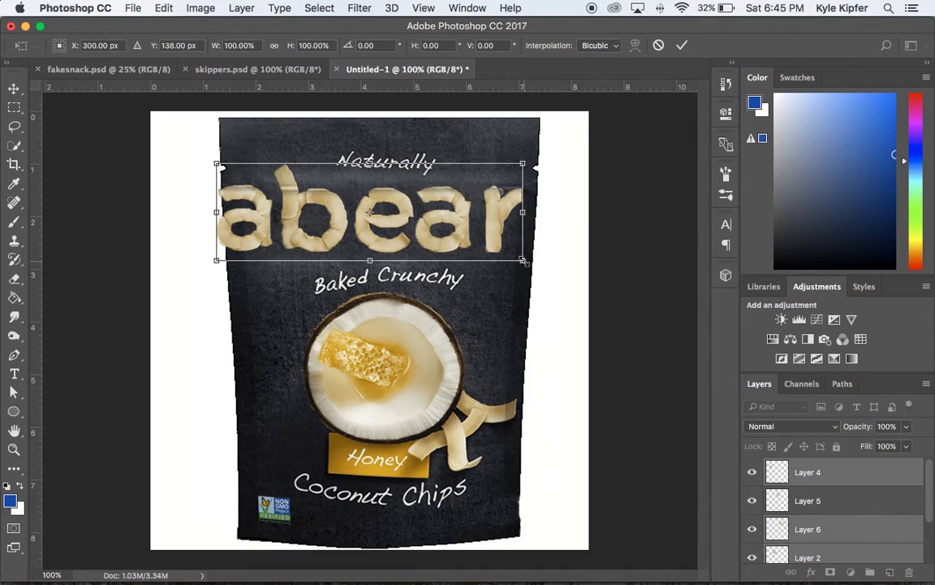
pyautogui.moveTo(524, 261); pyautogui.dragTo(508, 252)
pyautogui.press('super+z')
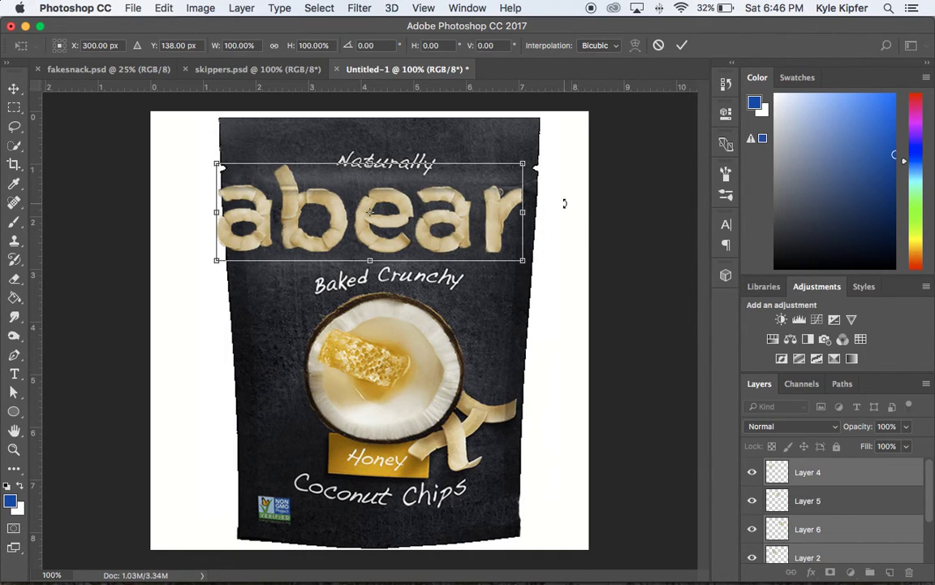
pyautogui.press('Return')
pyautogui.moveTo(501, 236)
pyautogui.mouseDown()
pyautogui.moveTo(527, 241)
pyautogui.moveTo(505, 239)
pyautogui.mouseUp()
# - Nudge the e letter slightly lower and add the a to the selection
pyautogui.click(408, 214)
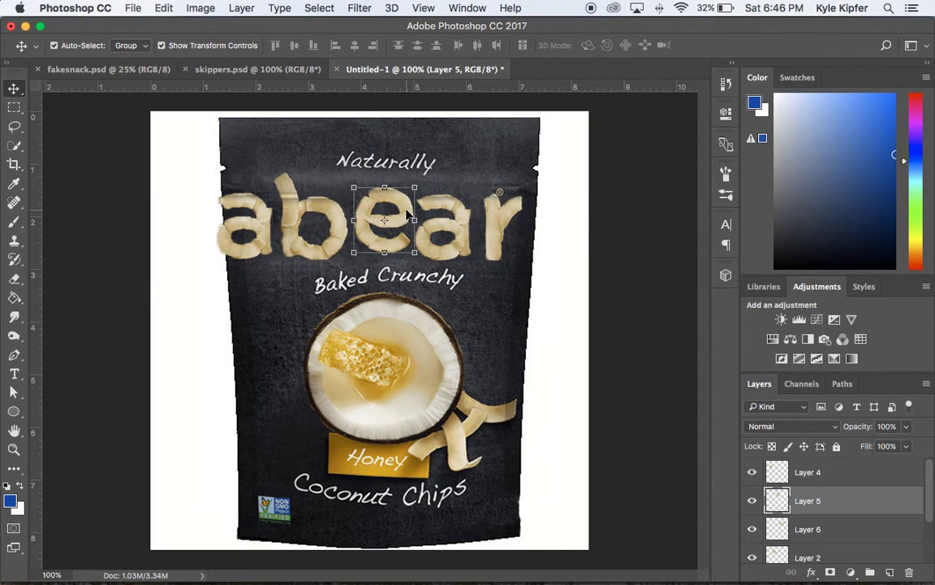
pyautogui.moveTo(408, 209); pyautogui.dragTo(406, 216)
pyautogui.keyDown('shift'); pyautogui.click(271, 237); pyautogui.keyUp('shift')
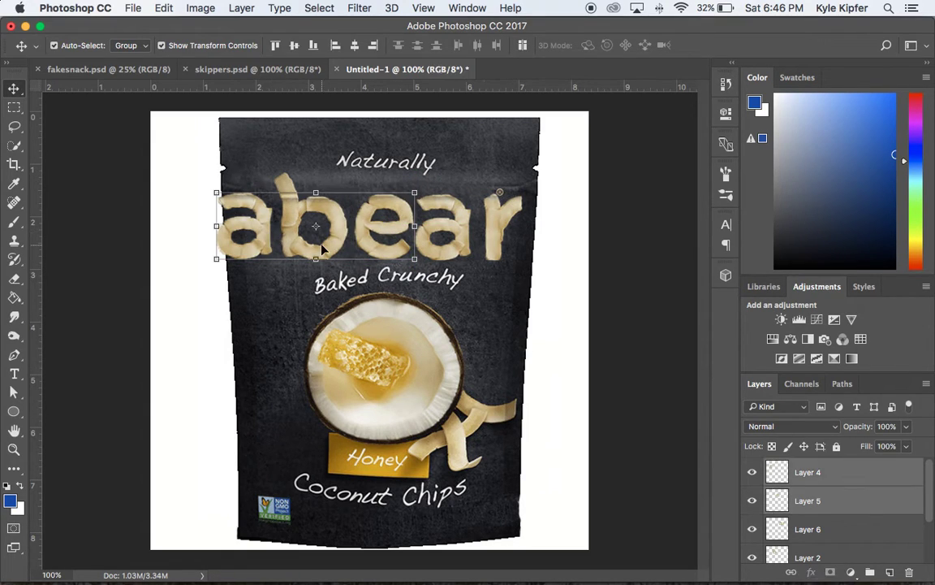
pyautogui.click(281, 181)
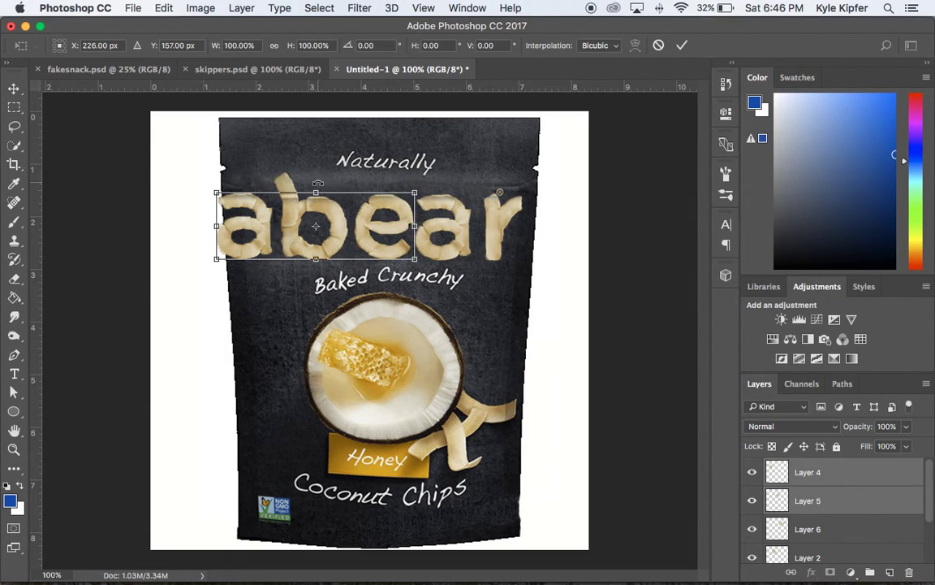
pyautogui.press('Return')
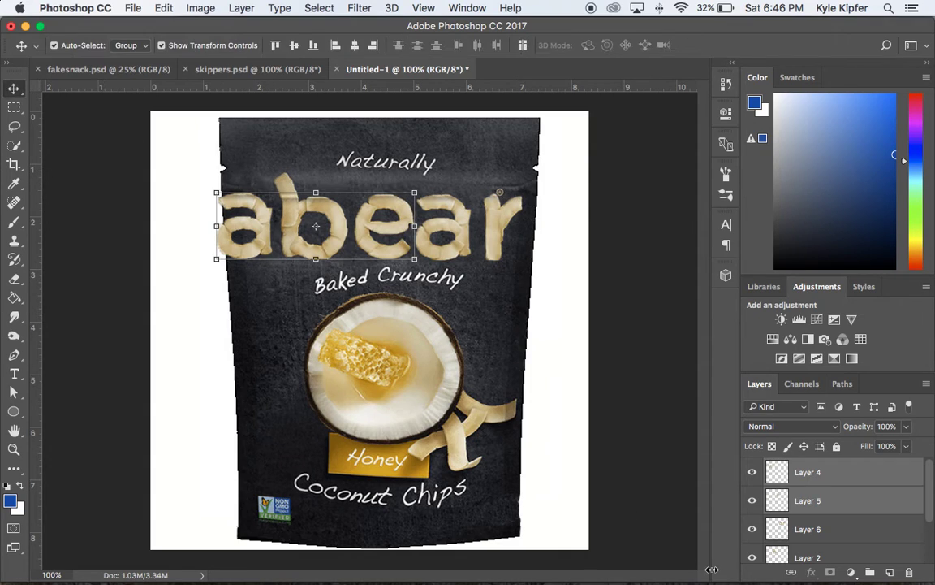
# - Select all the letter layers and scale the abear lettering to about 70%
pyautogui.click(858, 477)
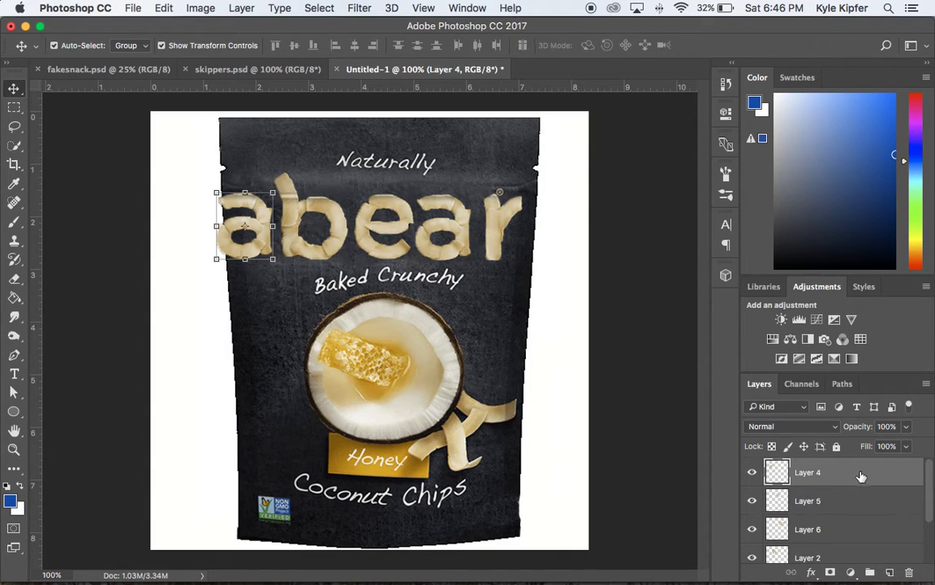
pyautogui.scroll(-3, 858, 480)
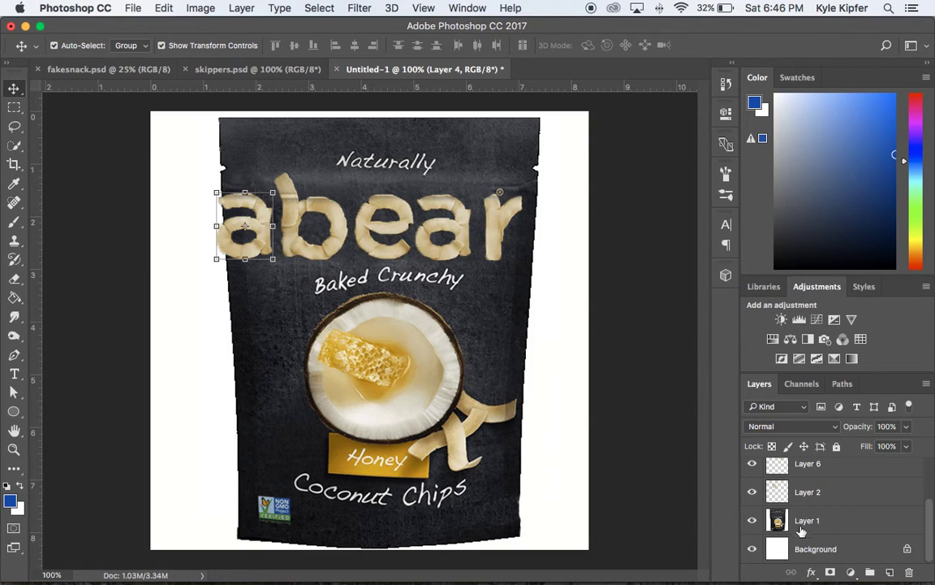
pyautogui.keyDown('shift'); pyautogui.click(837, 492); pyautogui.keyUp('shift')
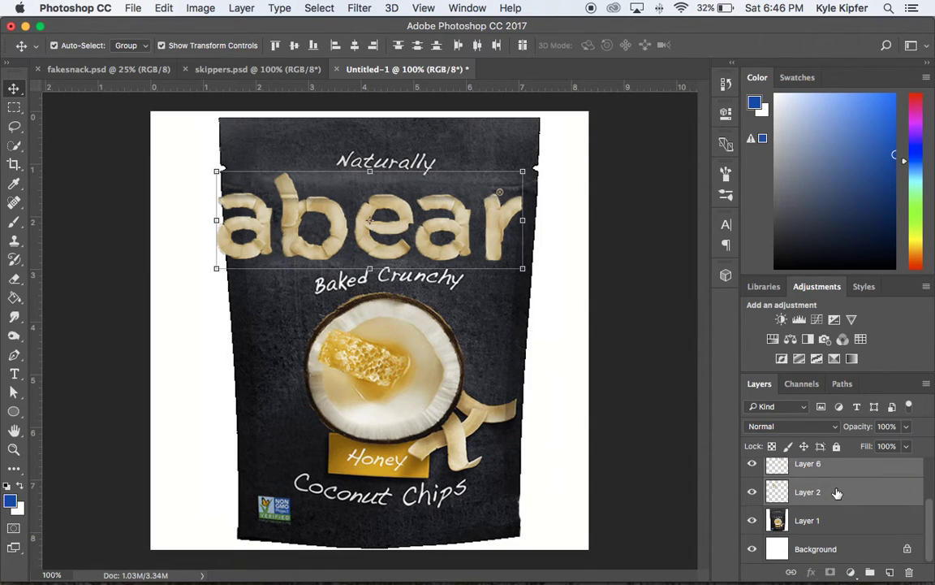
pyautogui.moveTo(525, 273); pyautogui.dragTo(479, 231)
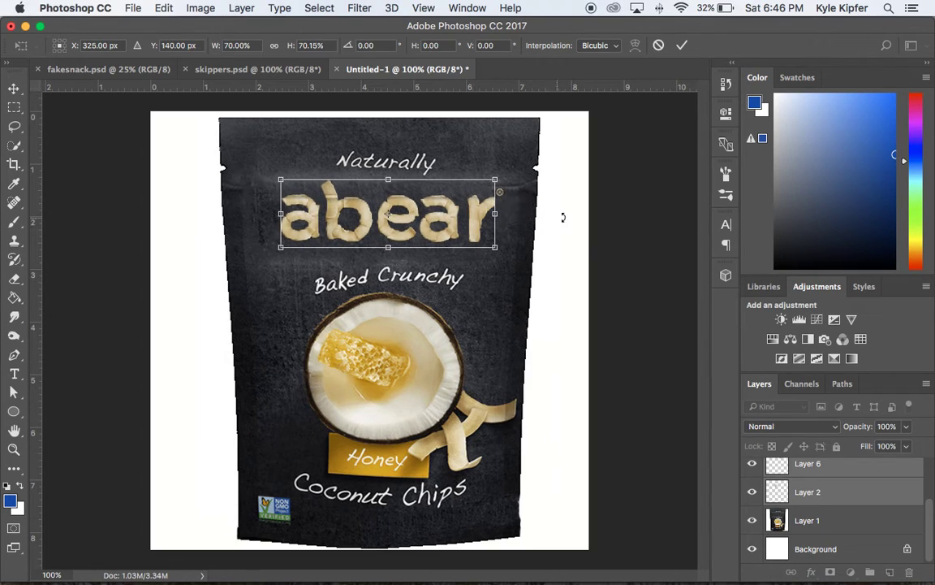
pyautogui.press('Return')
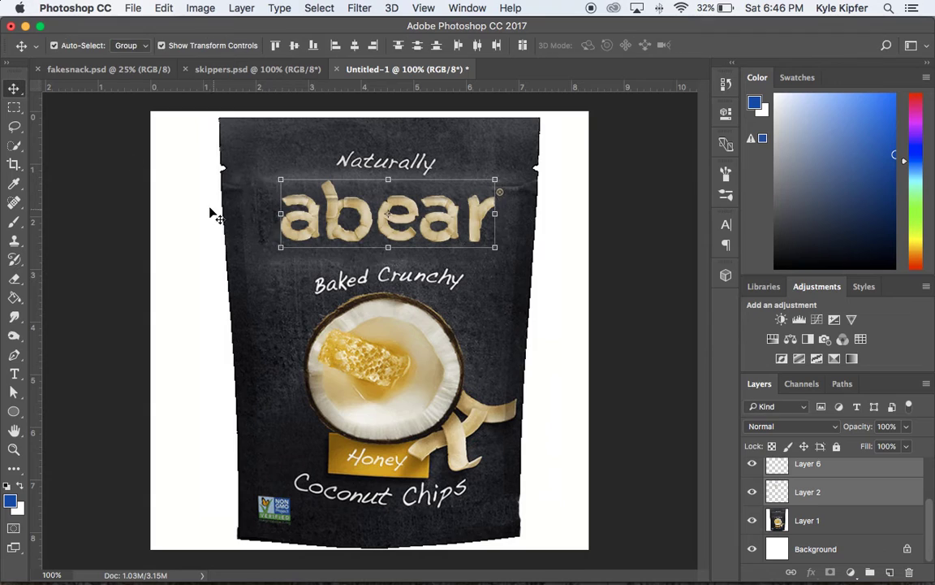
pyautogui.click(297, 217)
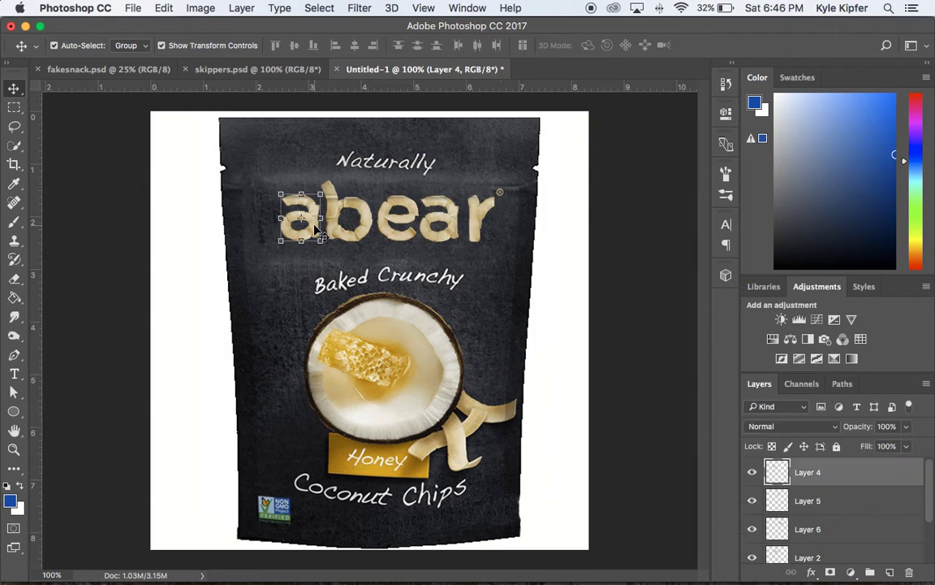
# - Move the letter a left, leaving a gap before bear, and deselect it
pyautogui.moveTo(316, 232); pyautogui.dragTo(294, 232)
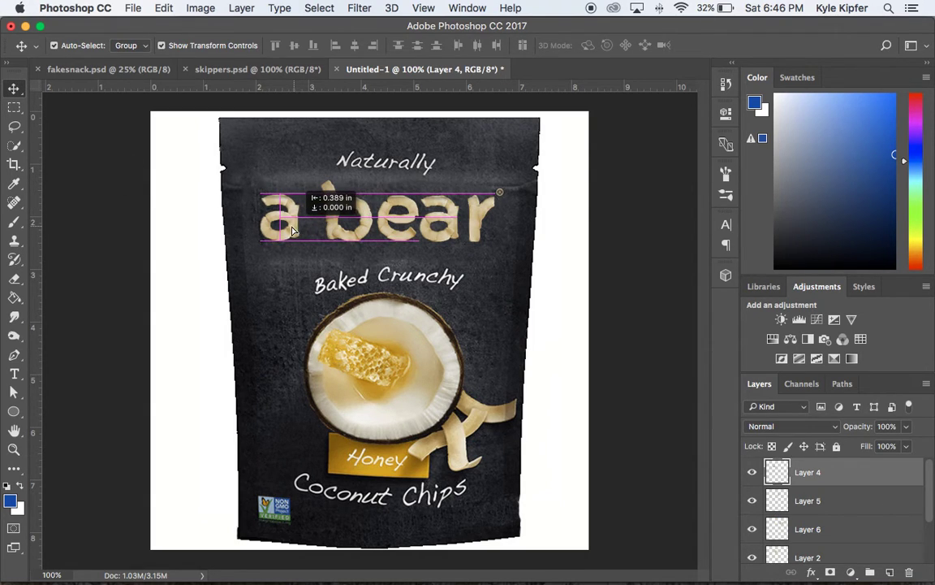
pyautogui.click(628, 259)
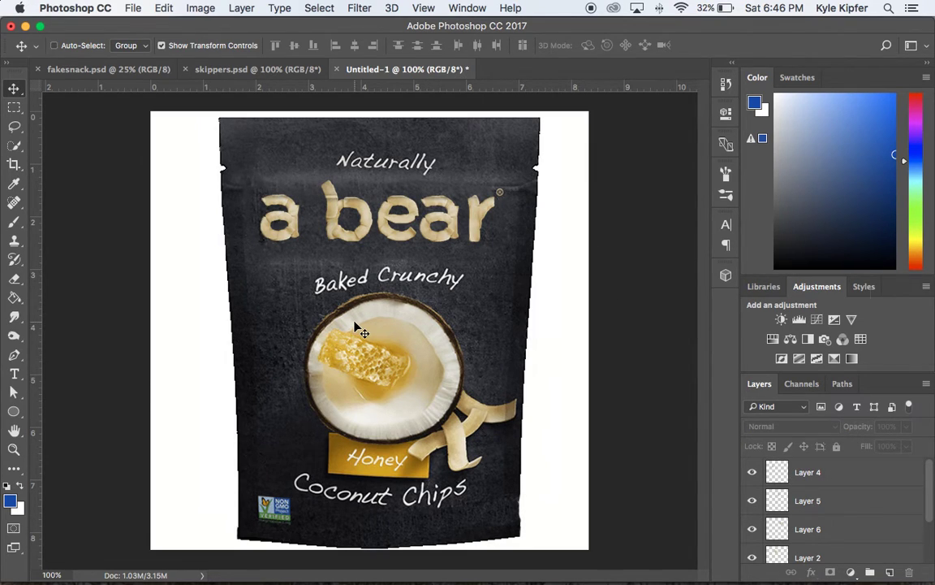
pyautogui.press('super+Tab')
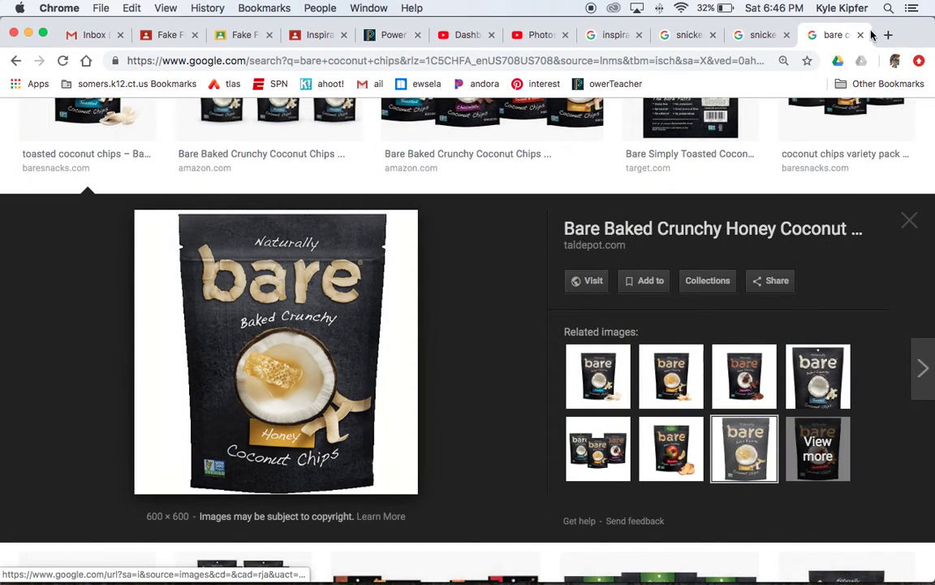
# - Search Google Images for 'winnie the pooh' in a new Chrome tab
pyautogui.press('super+t')
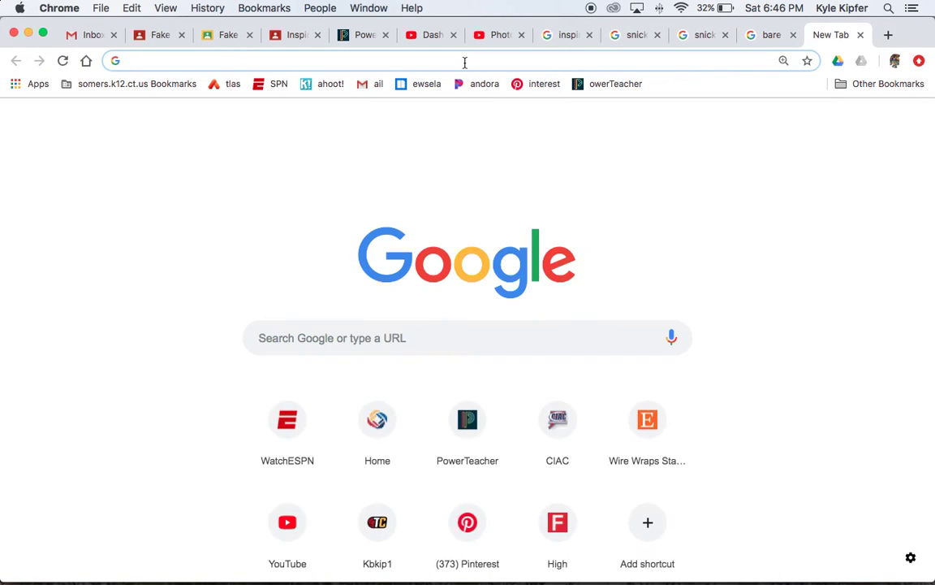
pyautogui.write('winni')
pyautogui.press('BackSpace')
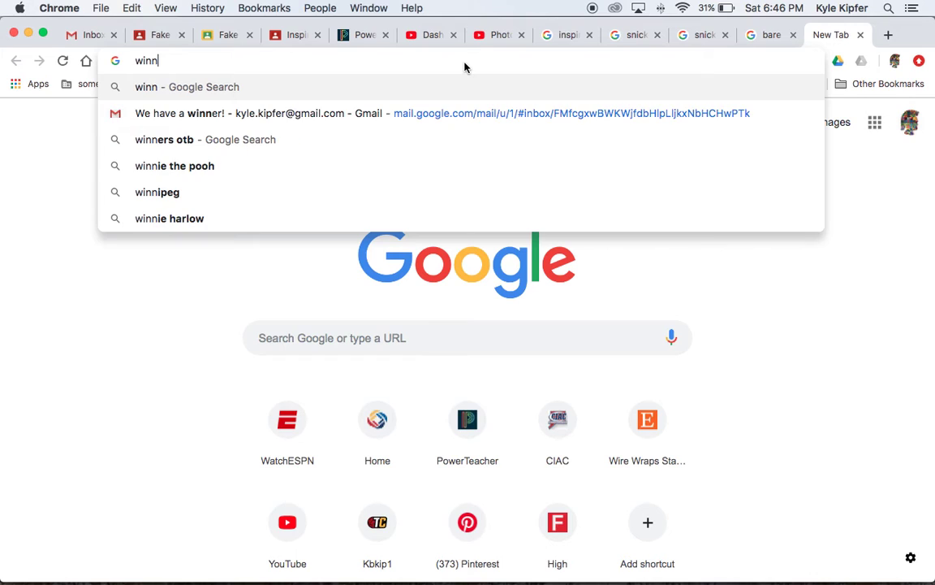
pyautogui.write('ie the poo')
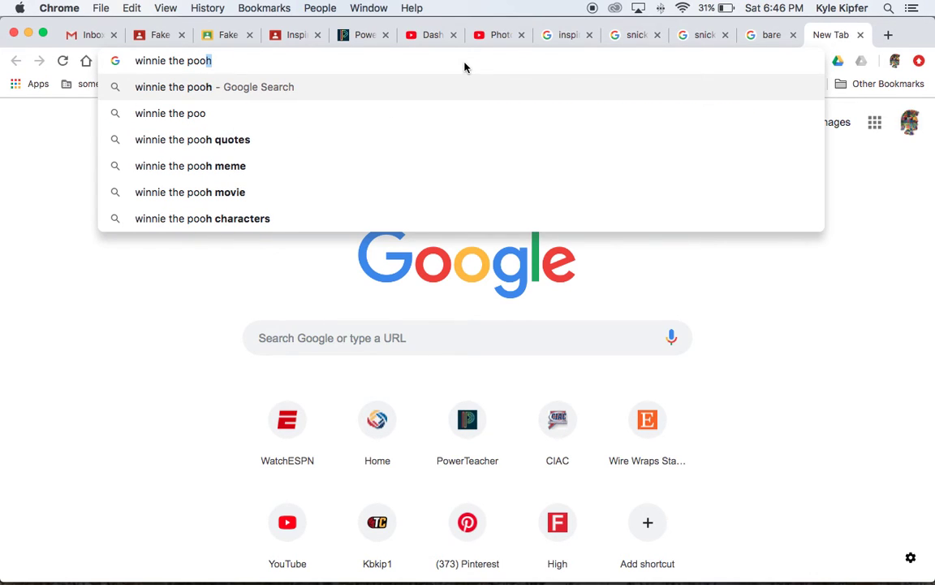
pyautogui.press('Return')
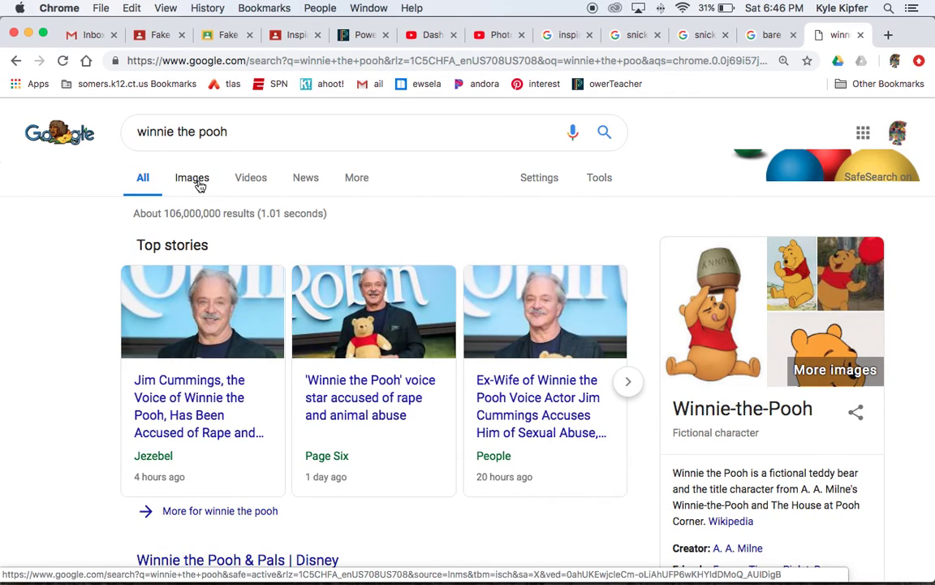
pyautogui.click(199, 180)
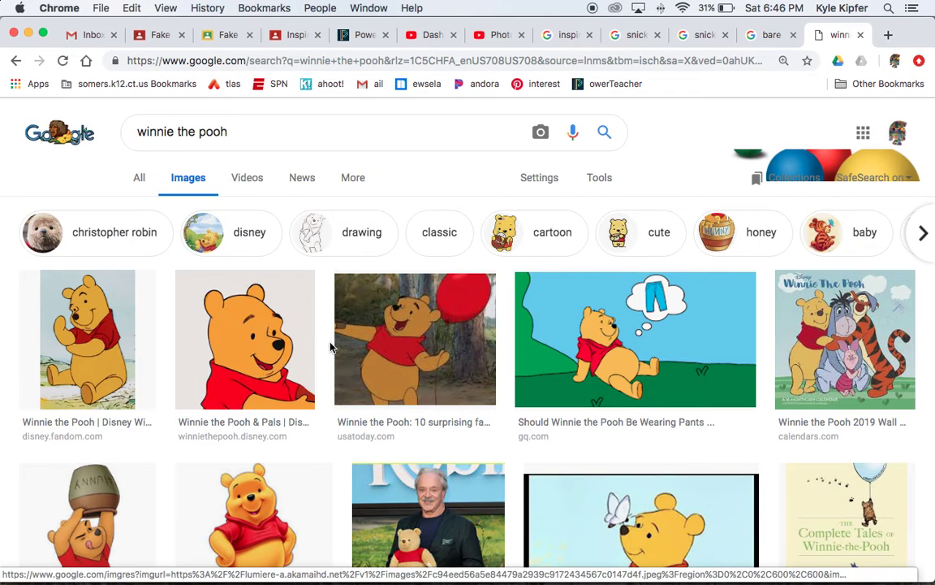
# - Copy the Wikipedia picture of Pooh holding a honey pot
pyautogui.scroll(-5, 329, 346)
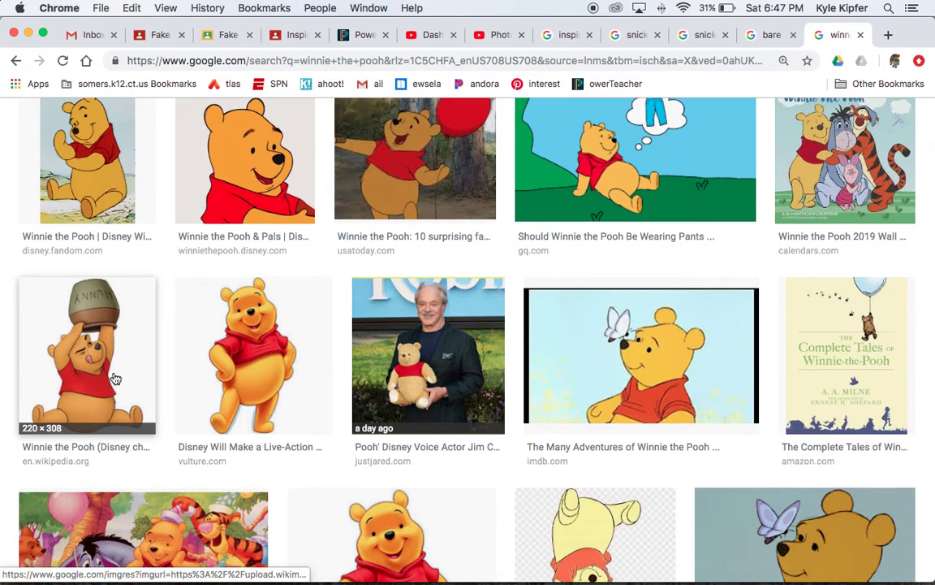
pyautogui.click(113, 377)
pyautogui.rightClick(289, 381)
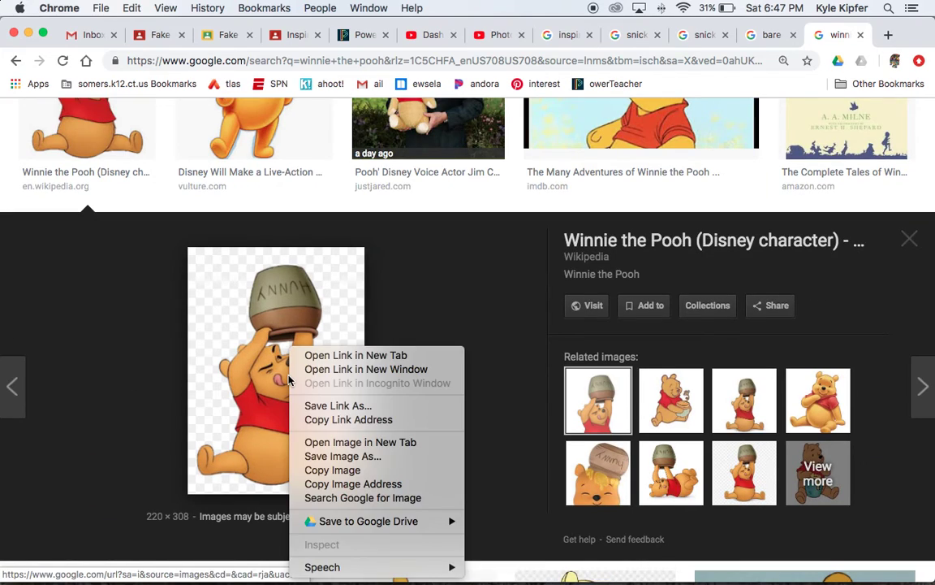
pyautogui.click(361, 473)
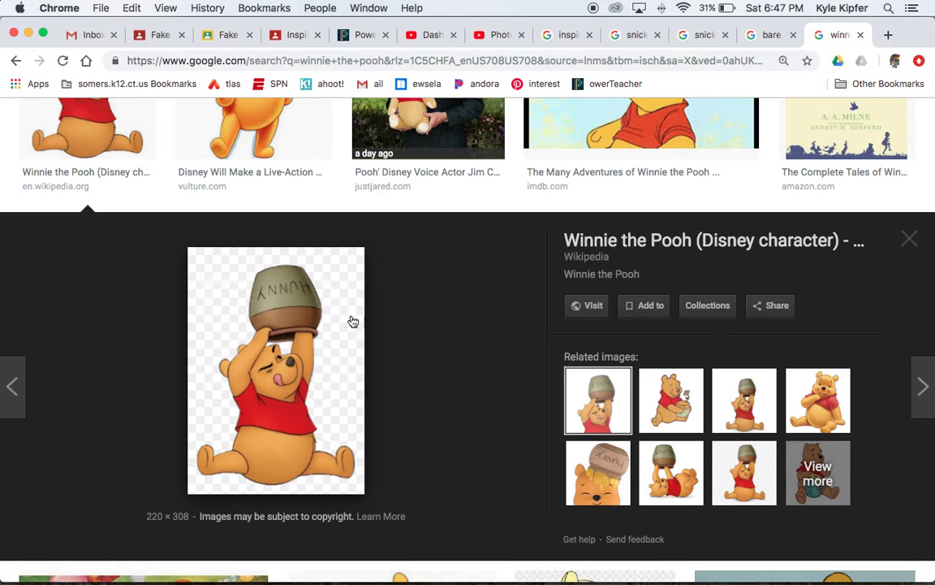
pyautogui.press('super+Tab')
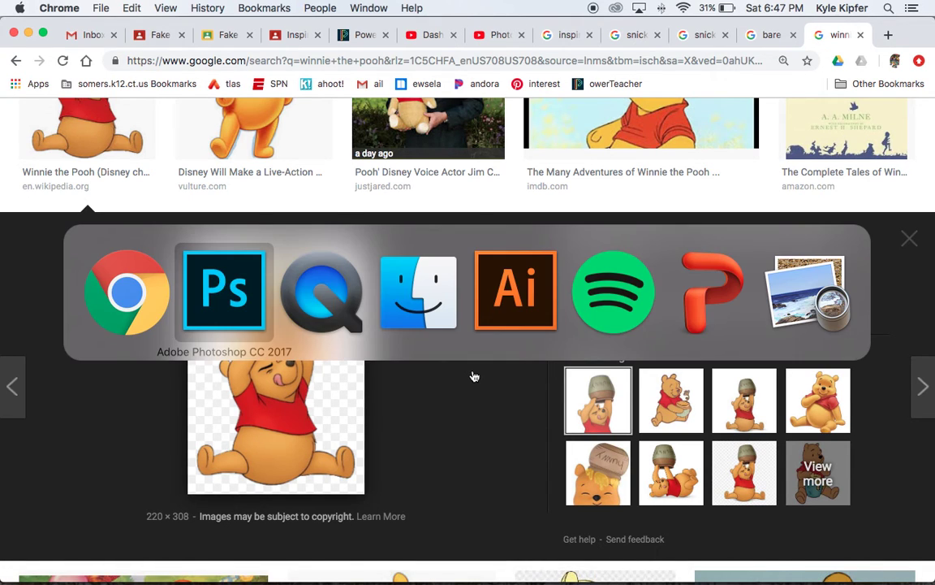
# - Paste the Pooh image as Layer 7, shrink it to about 68% and centre it in the coconut
pyautogui.press('super+v')
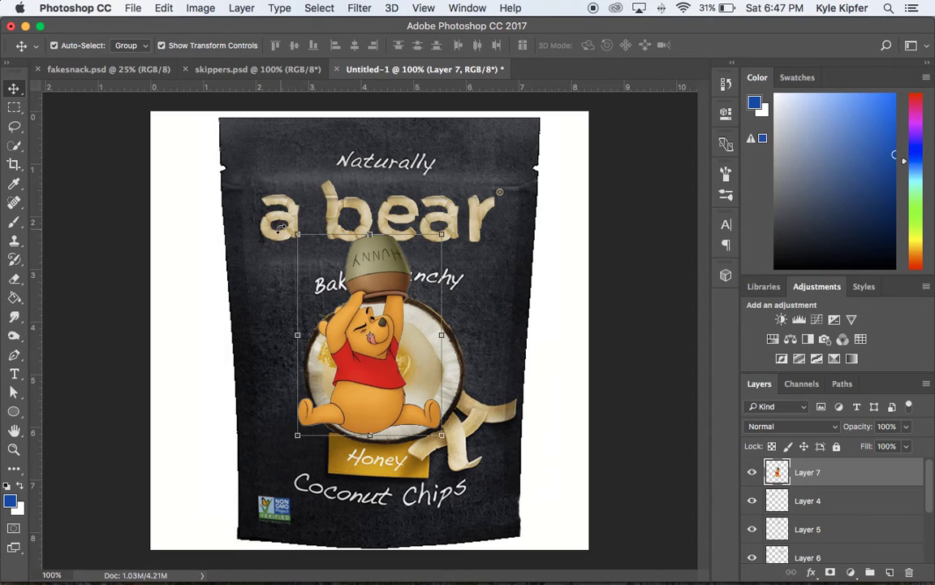
pyautogui.moveTo(299, 234); pyautogui.dragTo(345, 300)
pyautogui.moveTo(382, 385); pyautogui.dragTo(365, 374)
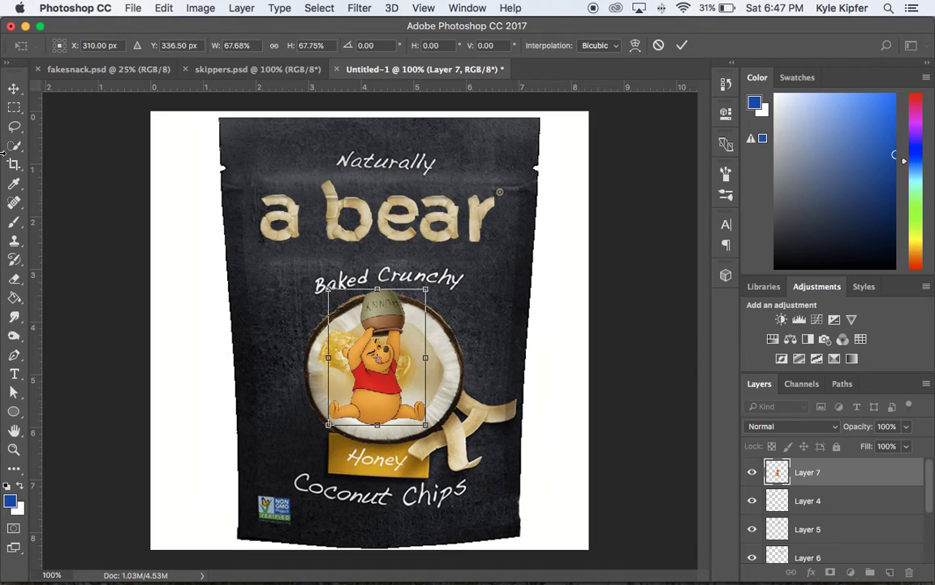
pyautogui.click(14, 87)
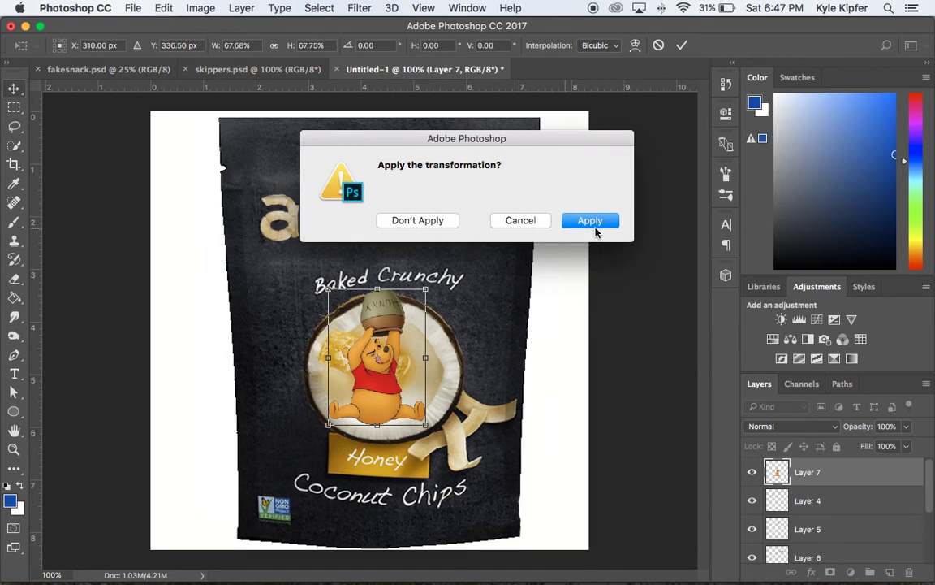
pyautogui.click(591, 222)
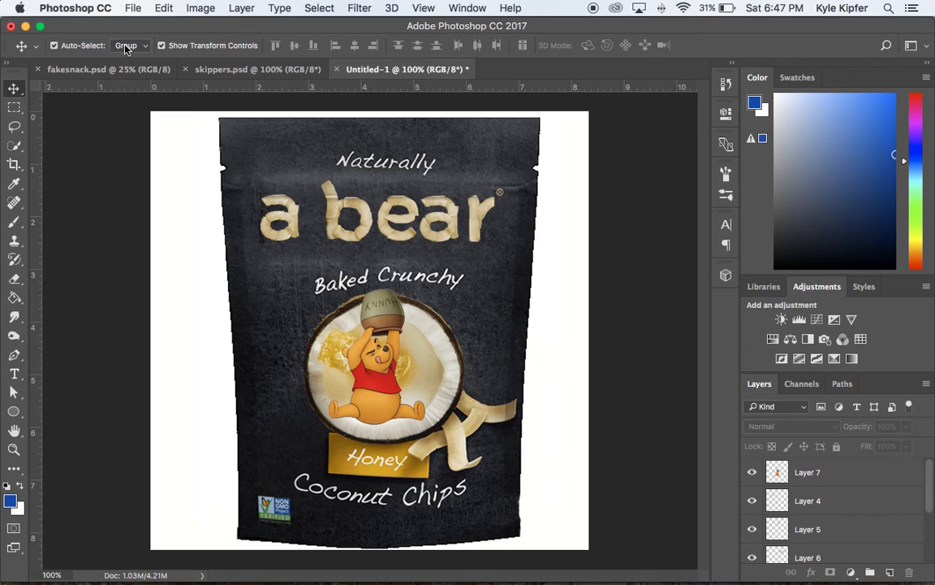
# - Close fakesnack.psd and switch between skippers.psd and the Untitled-1 bag design
pyautogui.click(37, 69)
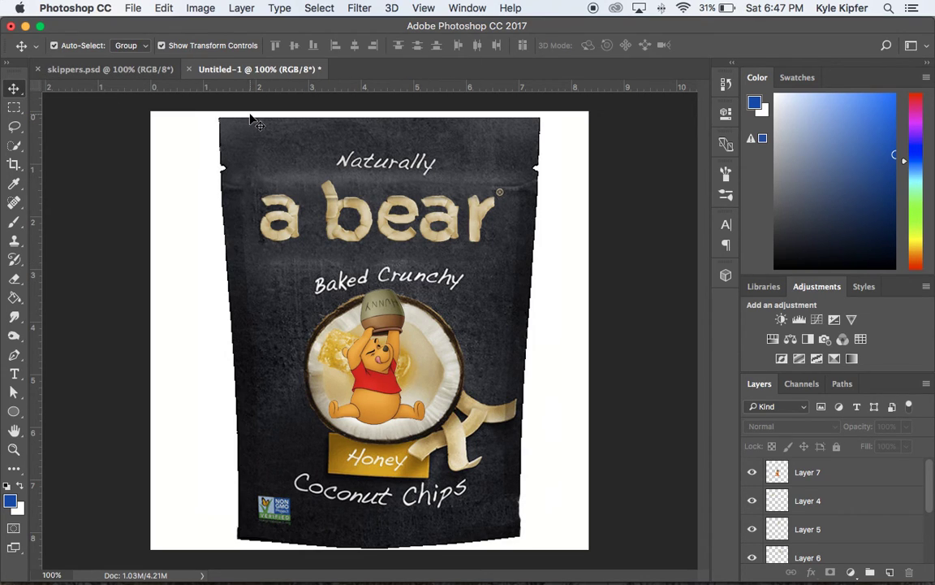
pyautogui.click(125, 74)
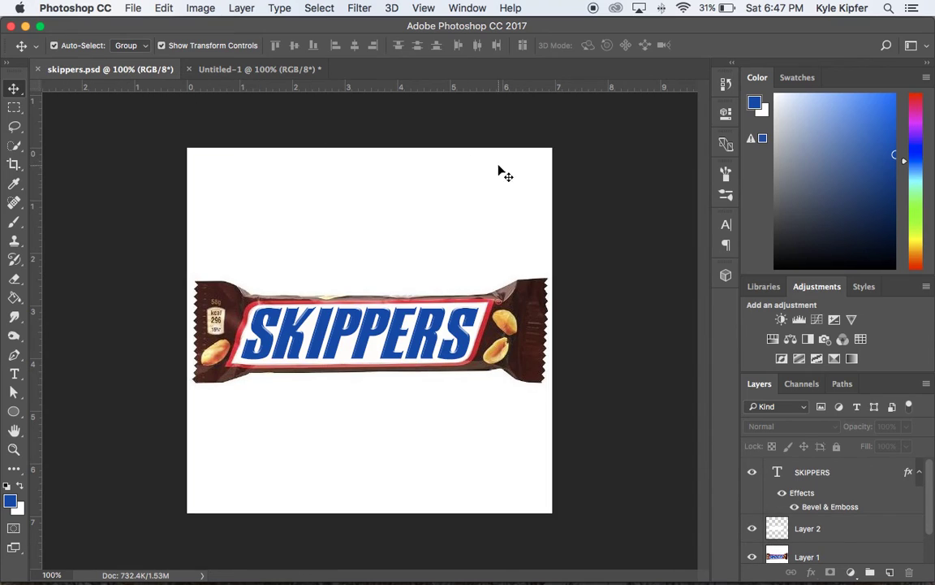
pyautogui.click(254, 71)
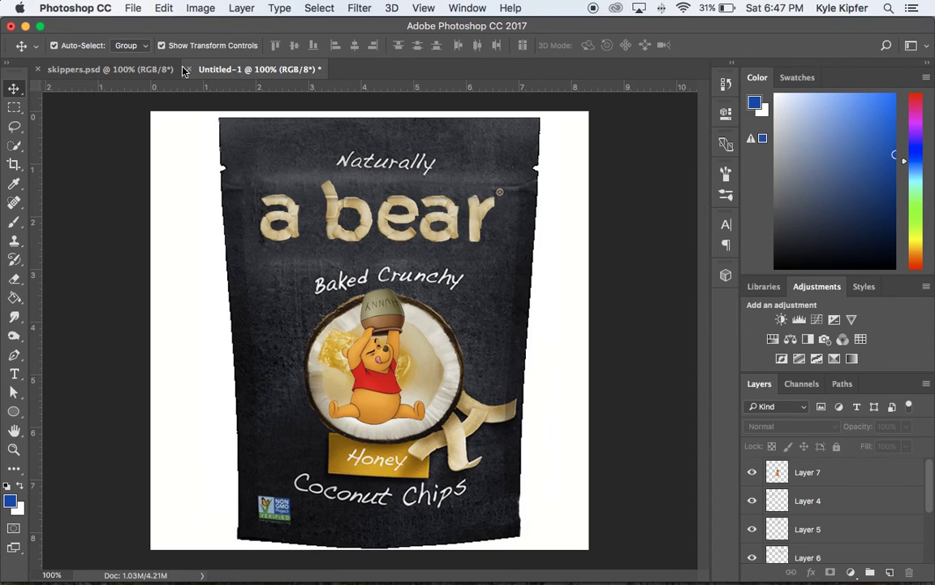
pyautogui.click(128, 73)
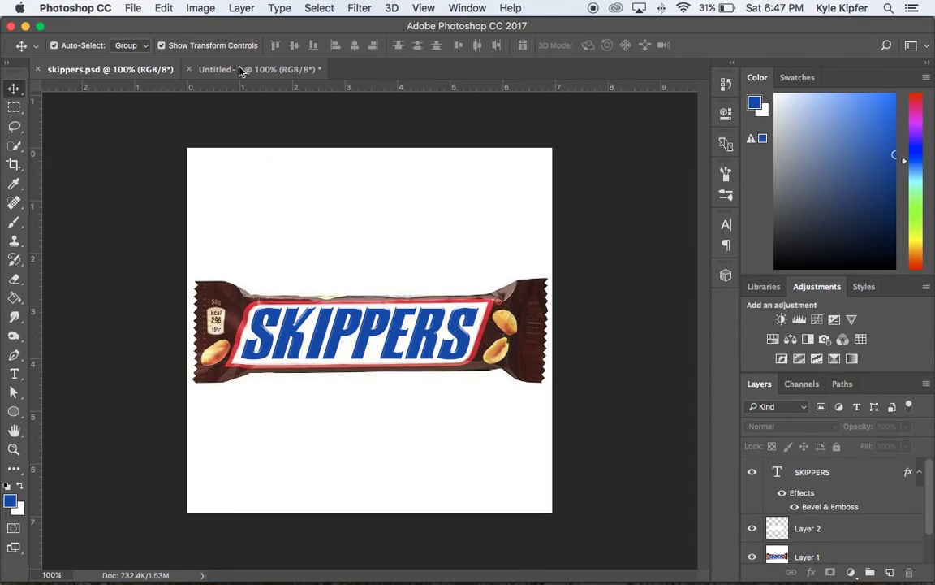
pyautogui.click(242, 71)
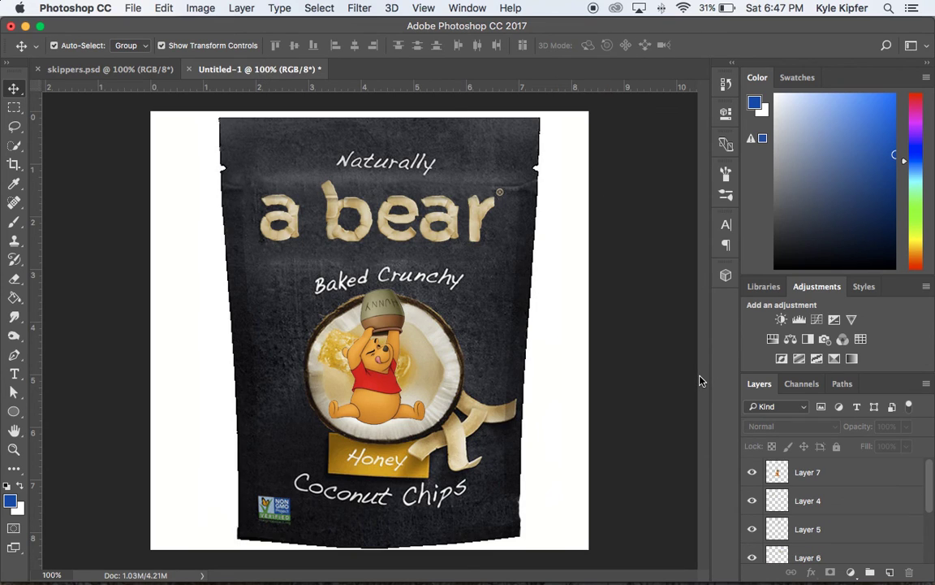